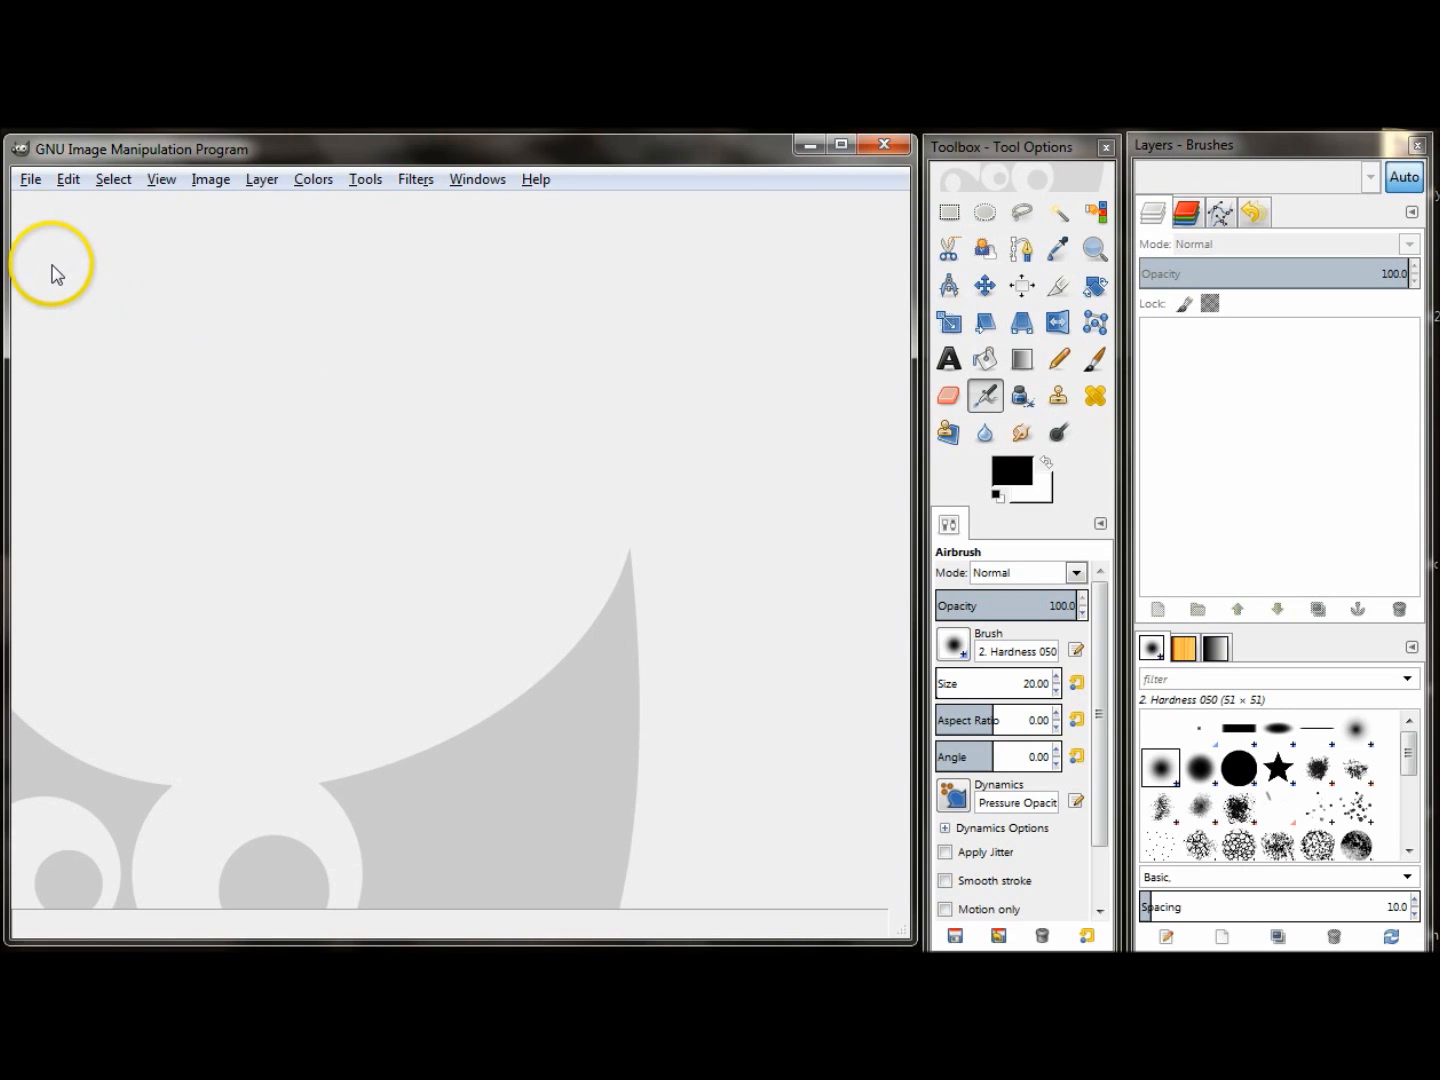
Step: Create a new 11 × 11 inch image in RGB color at 72 ppi, filled with transparency
left_click(30, 180)
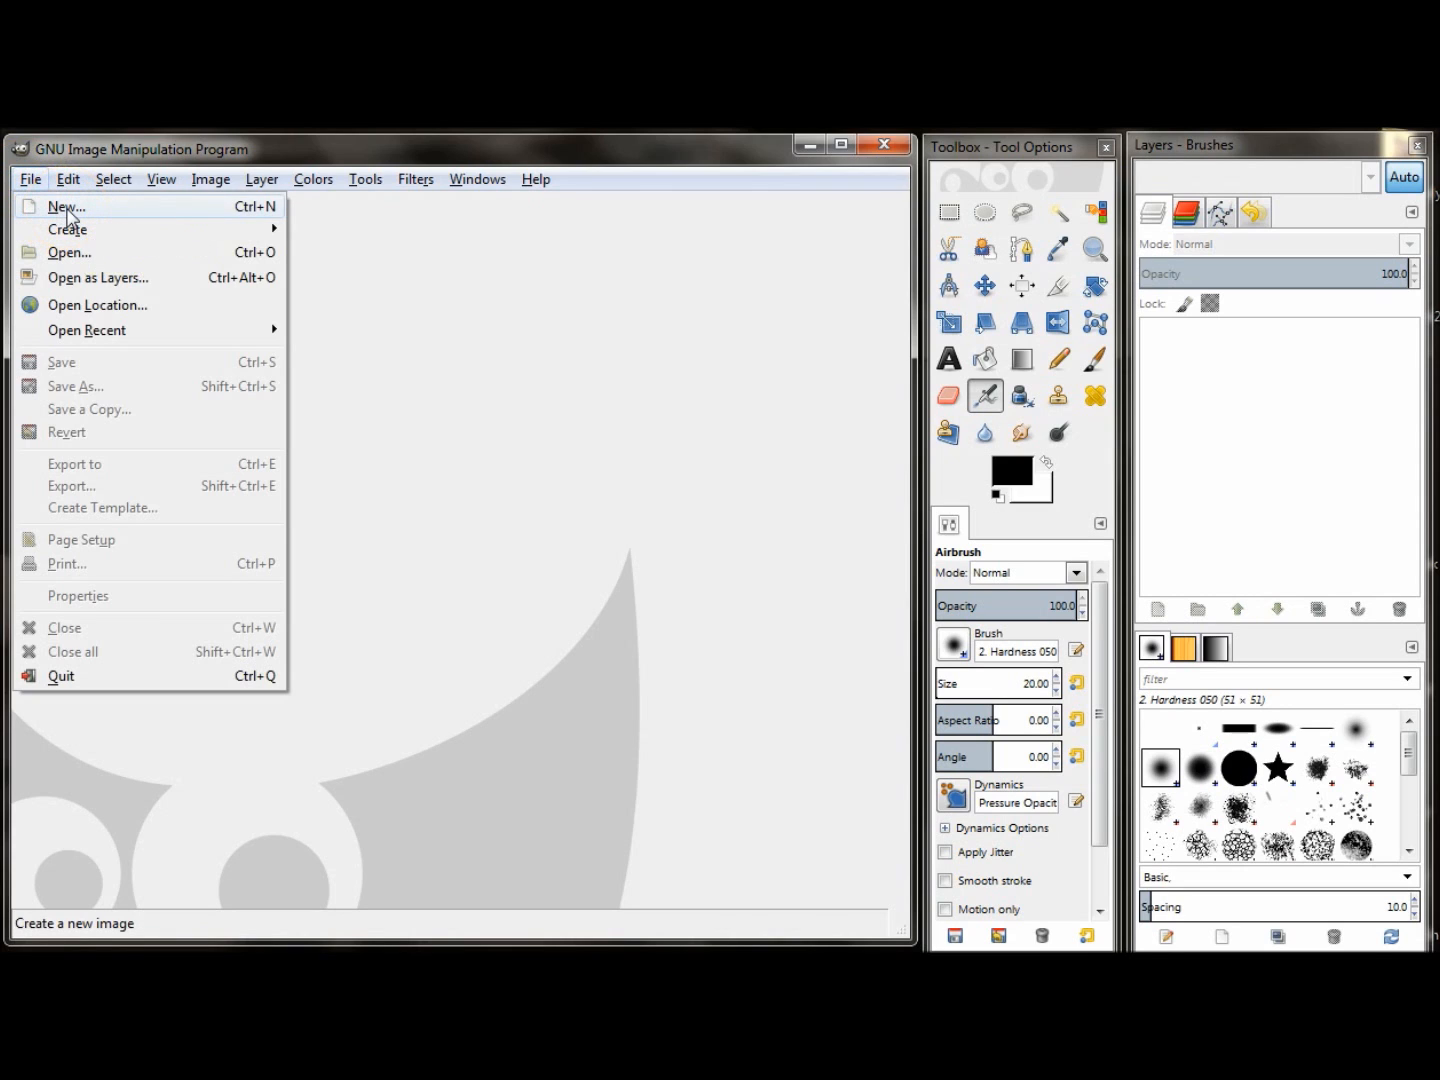
left_click(66, 208)
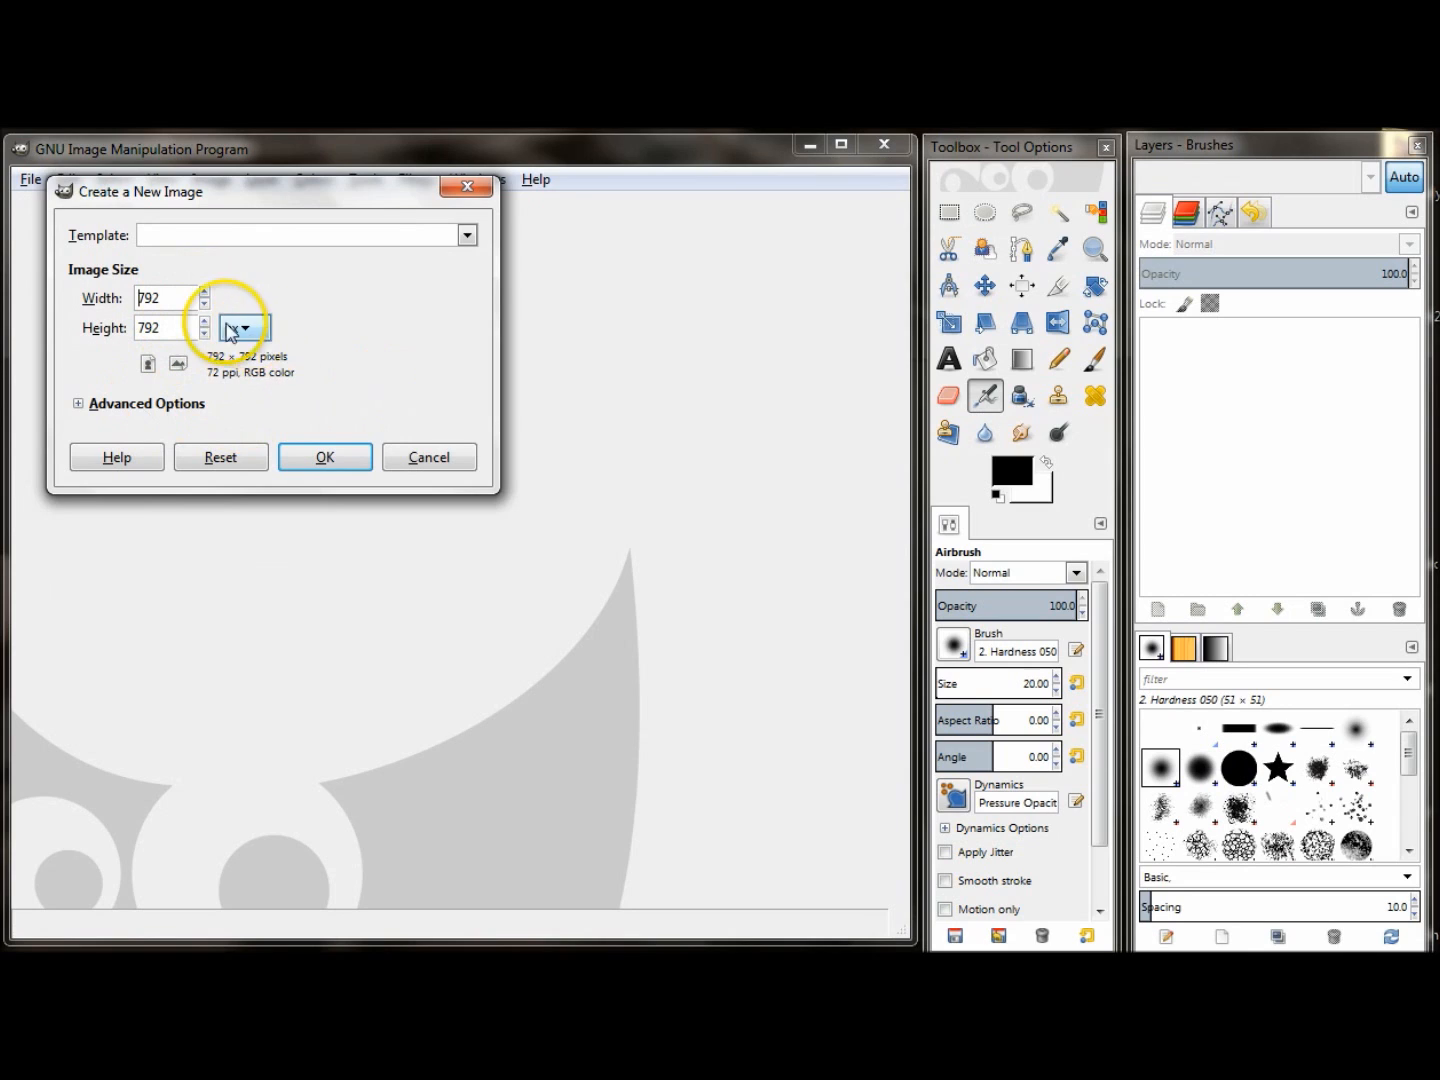
left_click(258, 330)
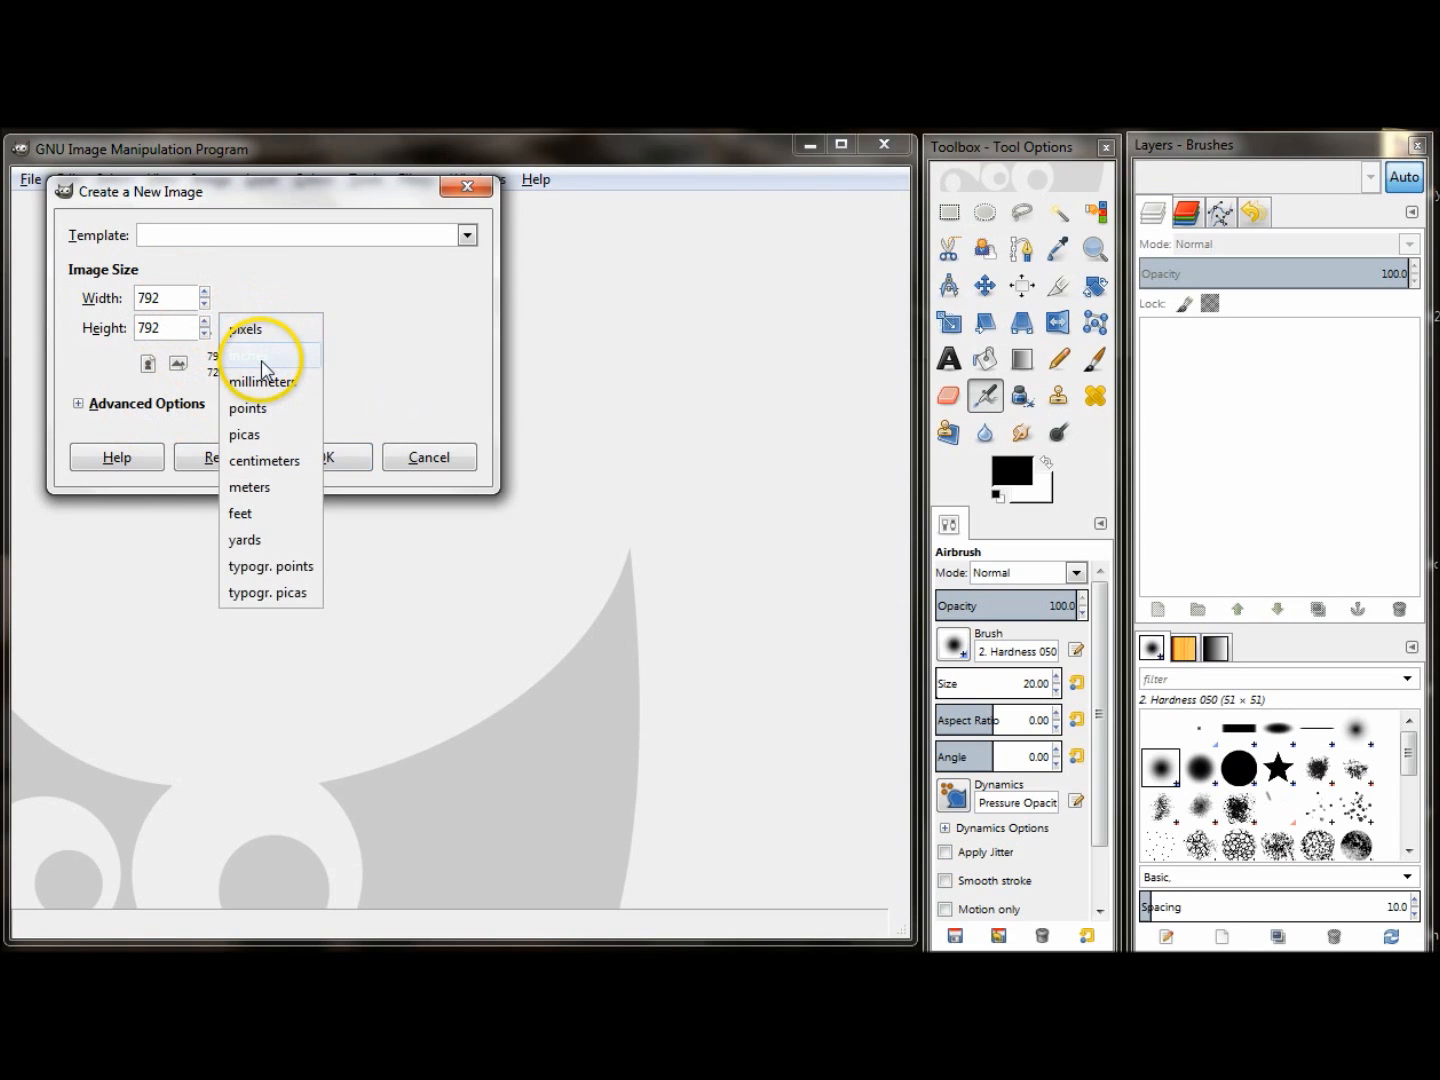
left_click(262, 356)
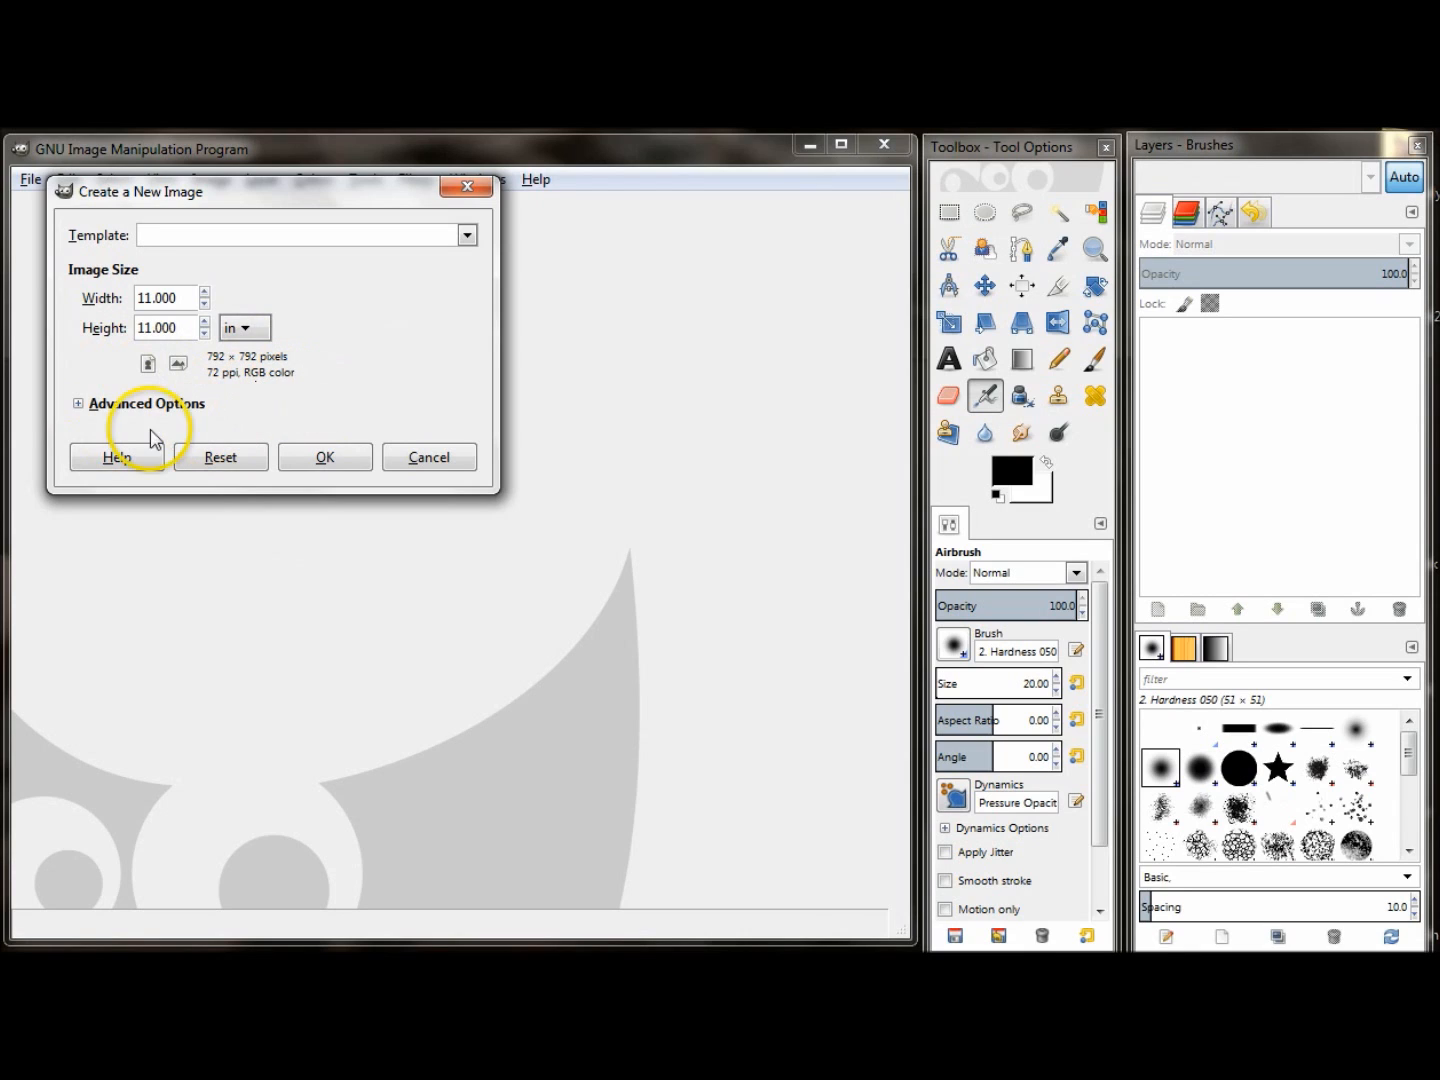
left_click(78, 406)
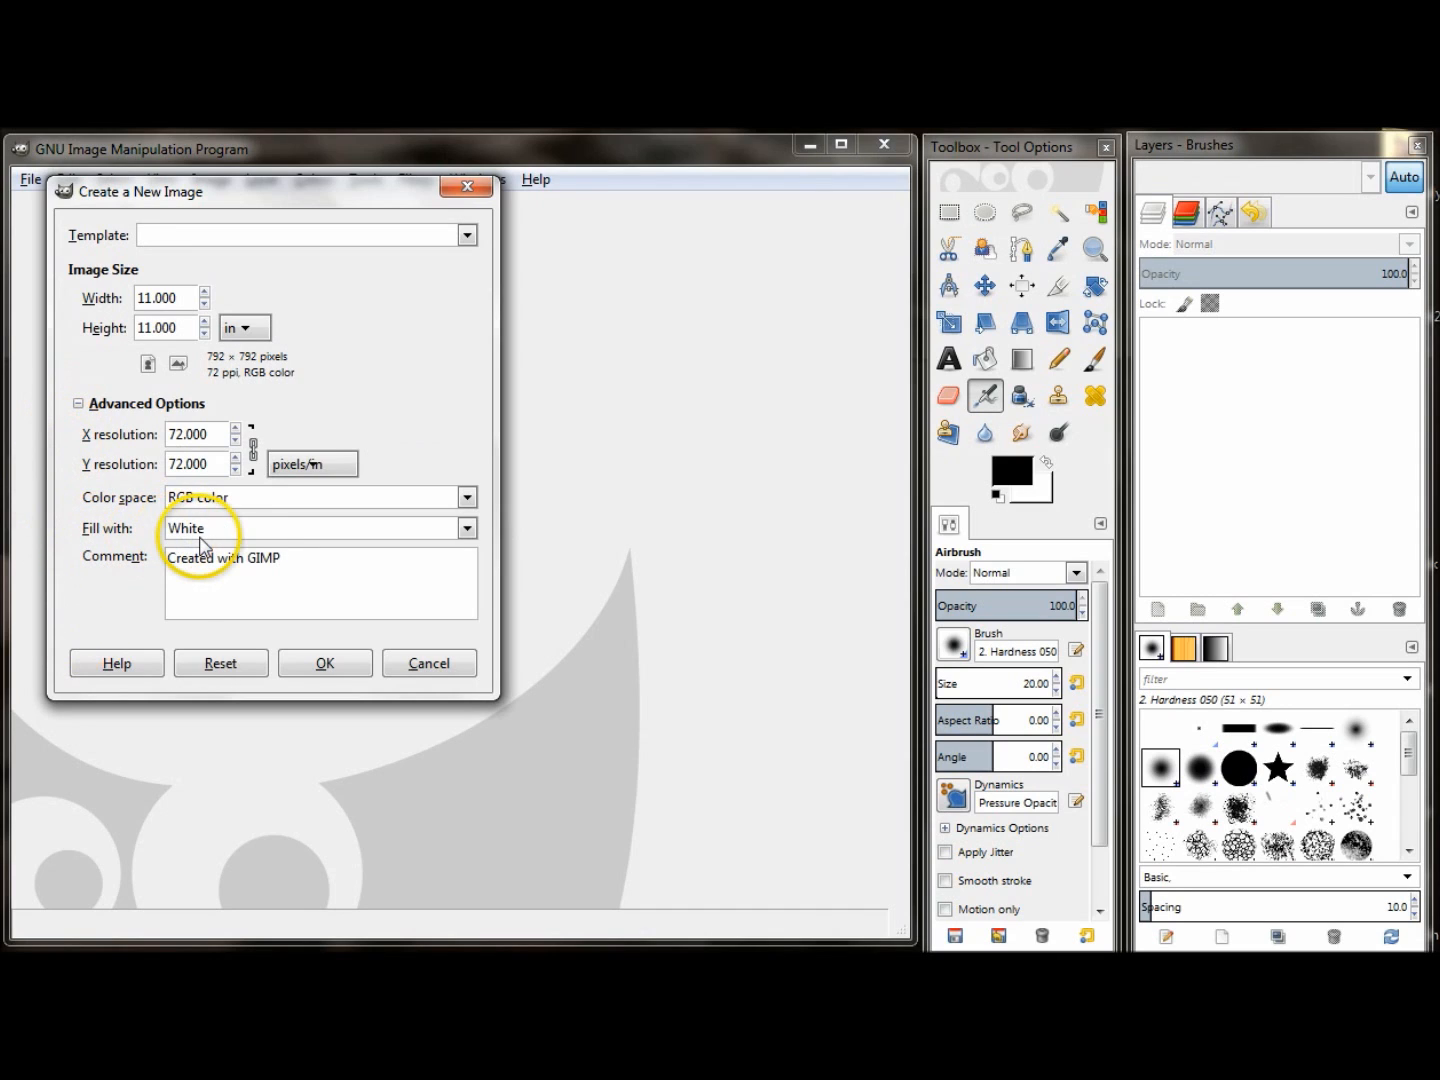
left_click(466, 528)
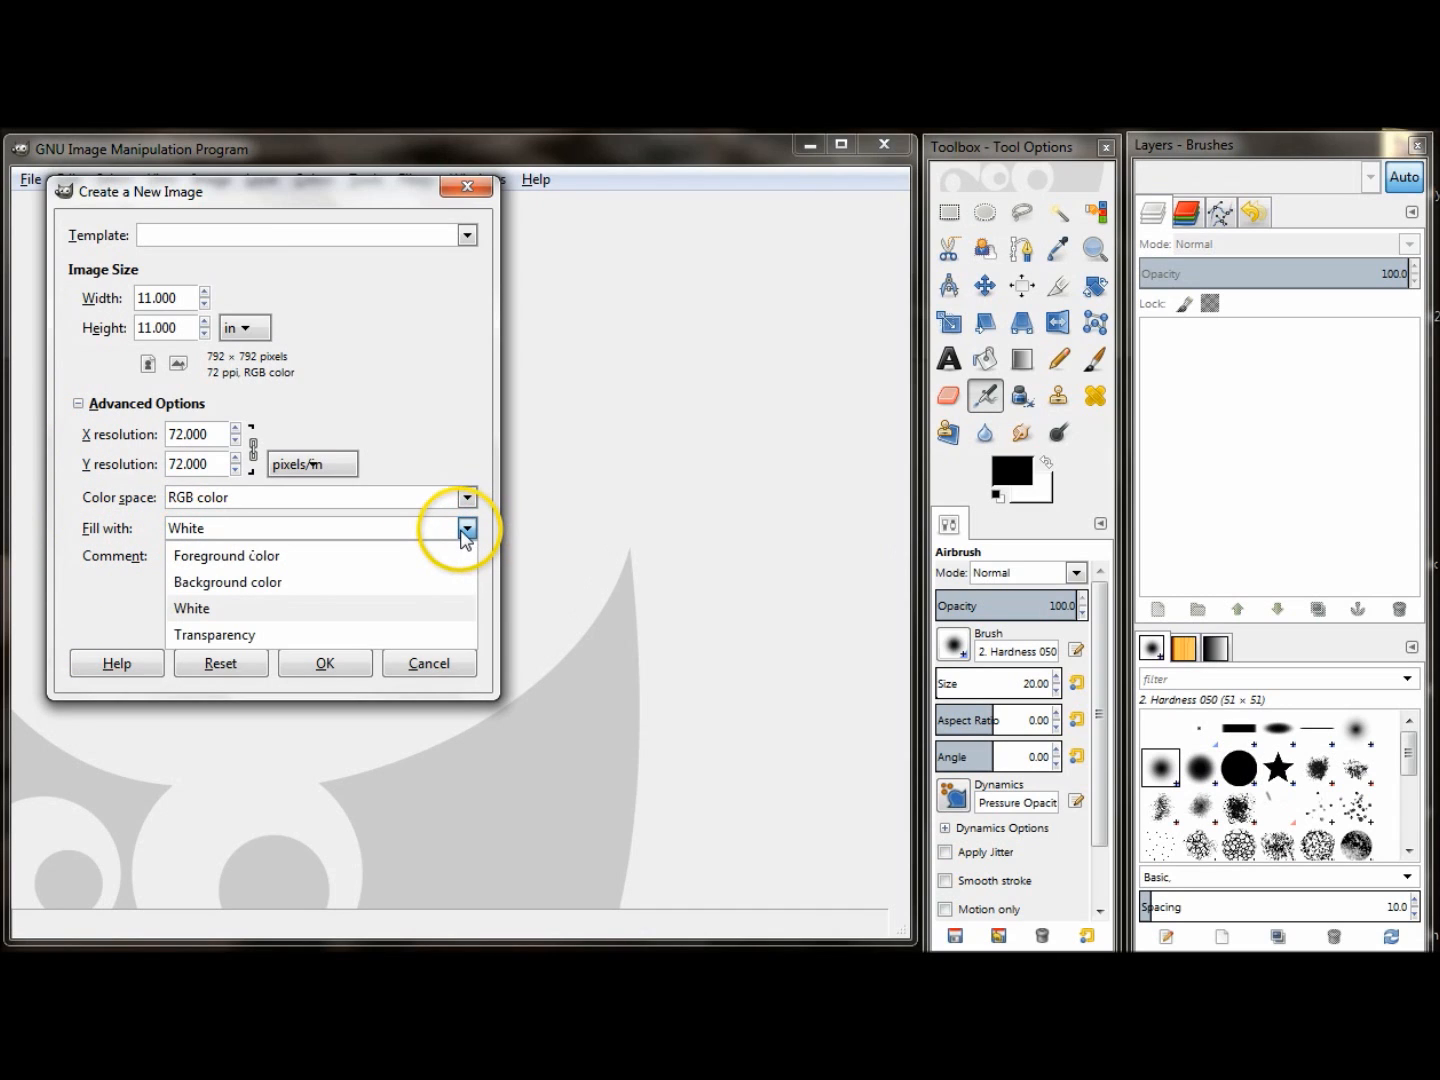
left_click(245, 635)
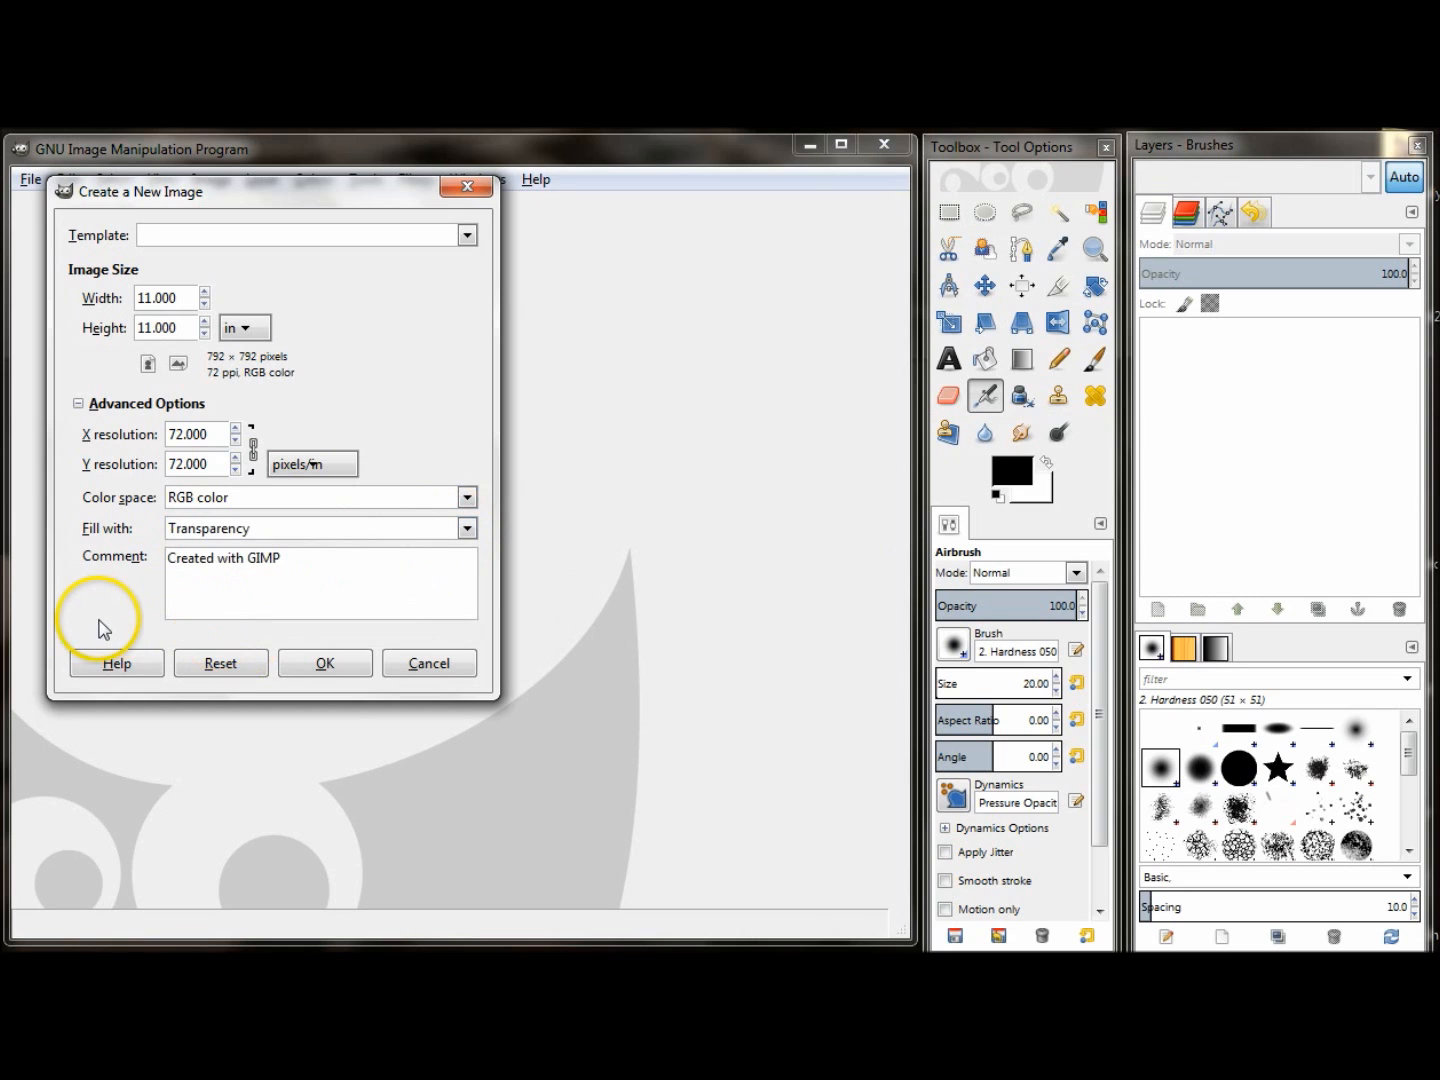
left_click(333, 664)
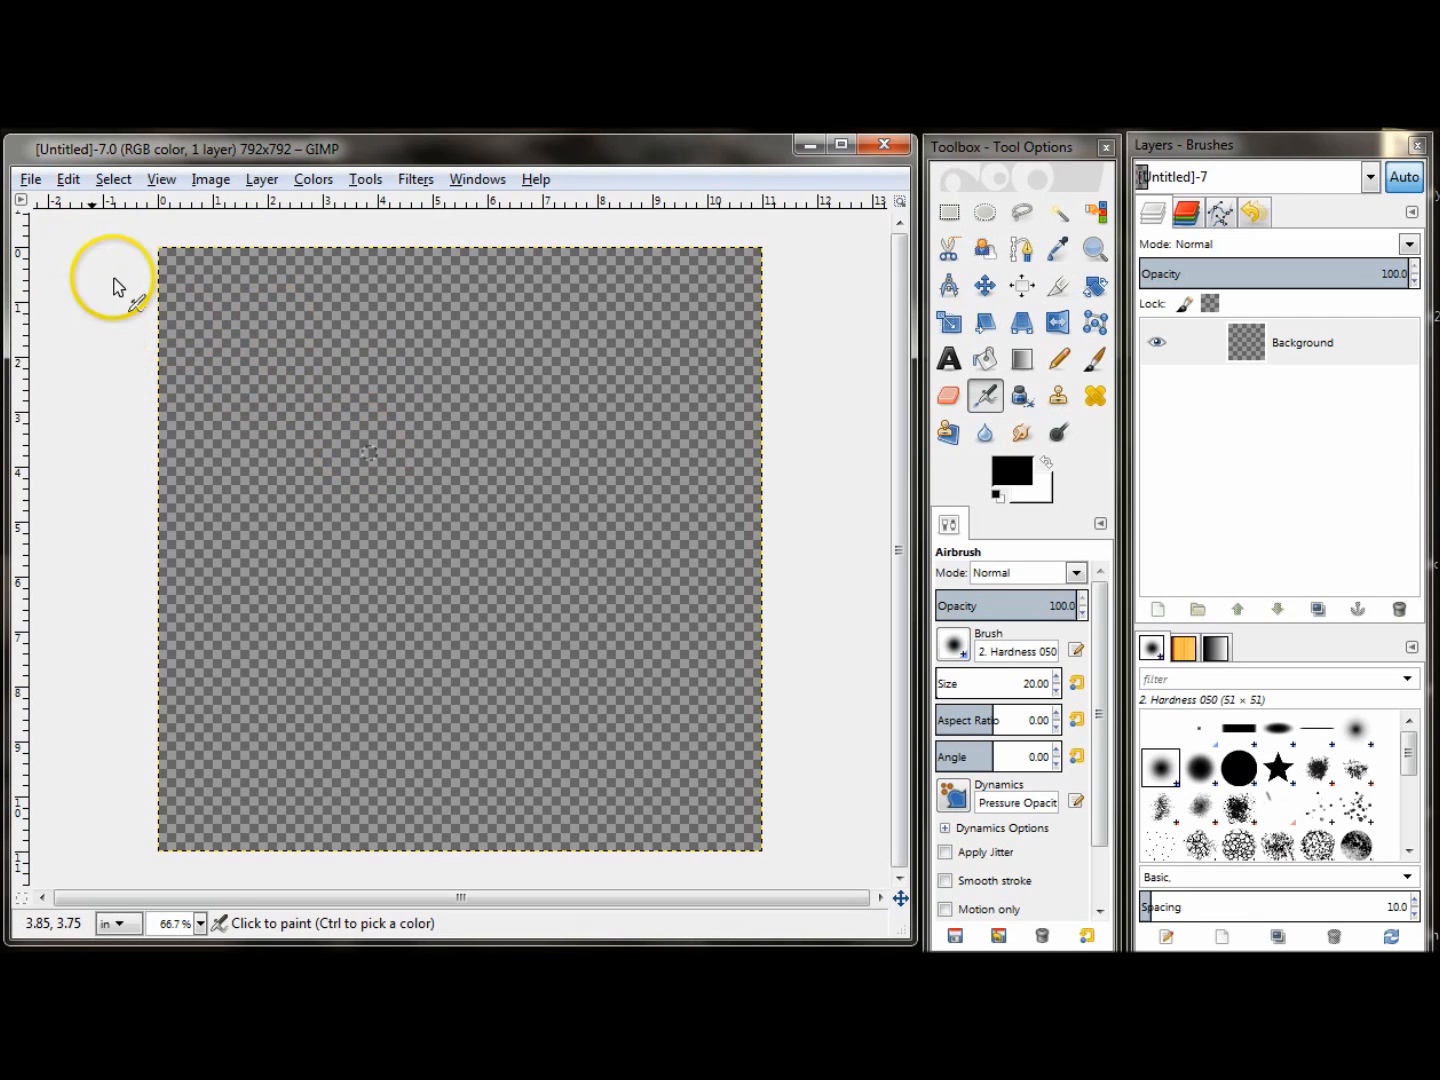
Step: Open the creamer, cherry blossom cluster and flower cluster PNGs from the Tea Party Image folder as layers
left_click(34, 183)
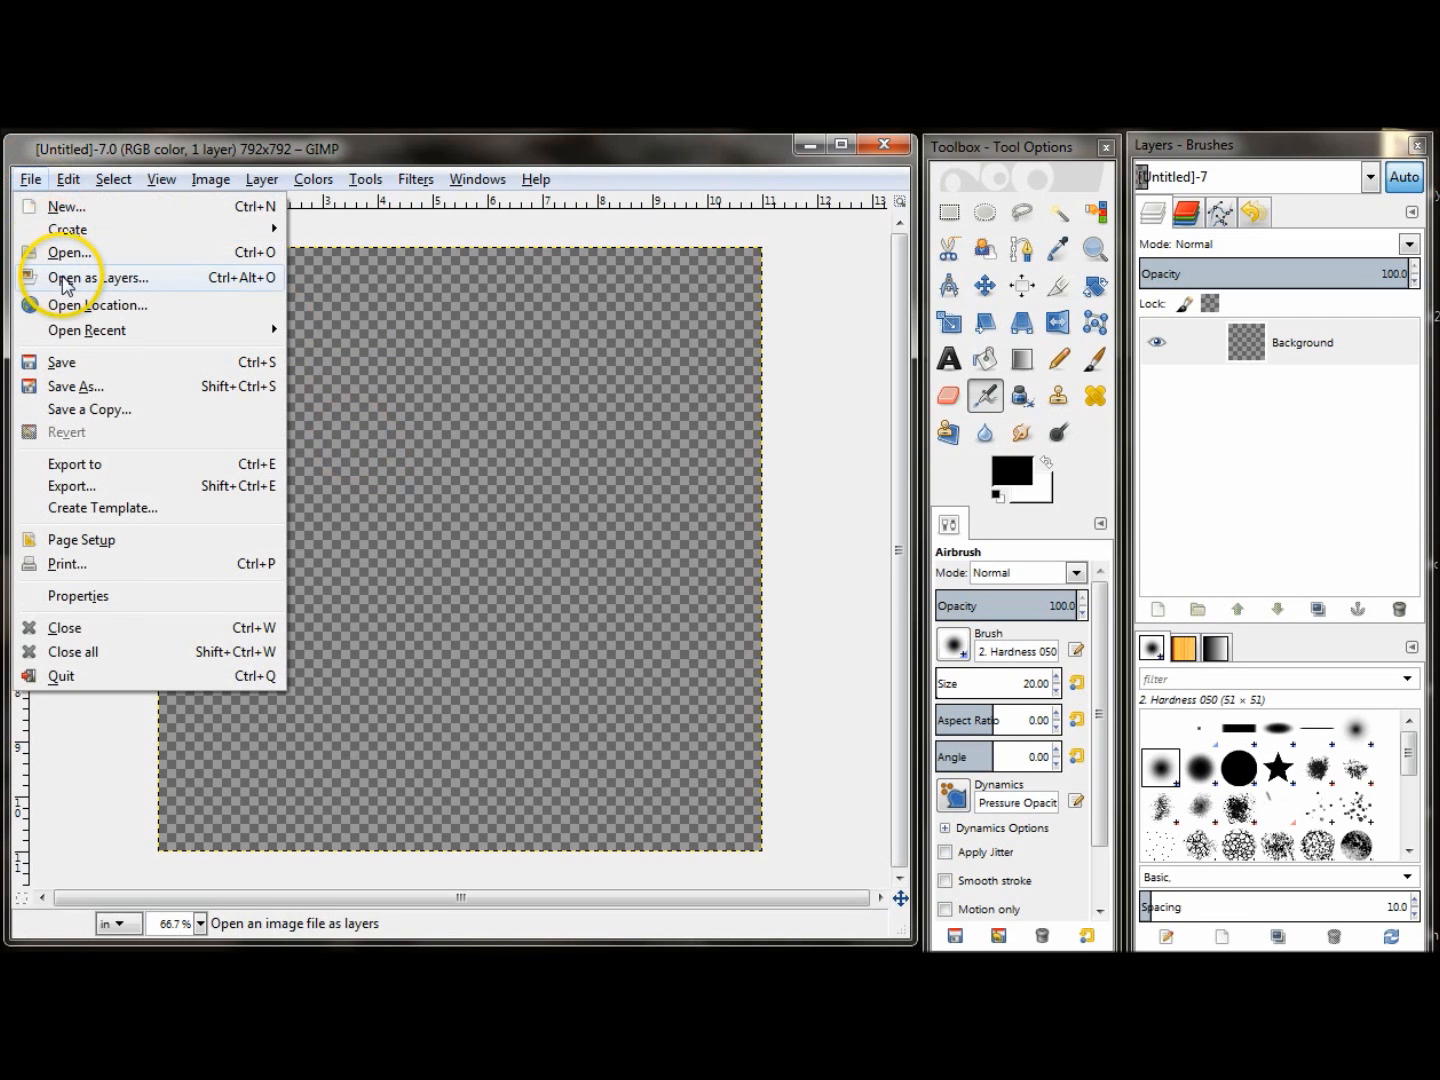
left_click(62, 276)
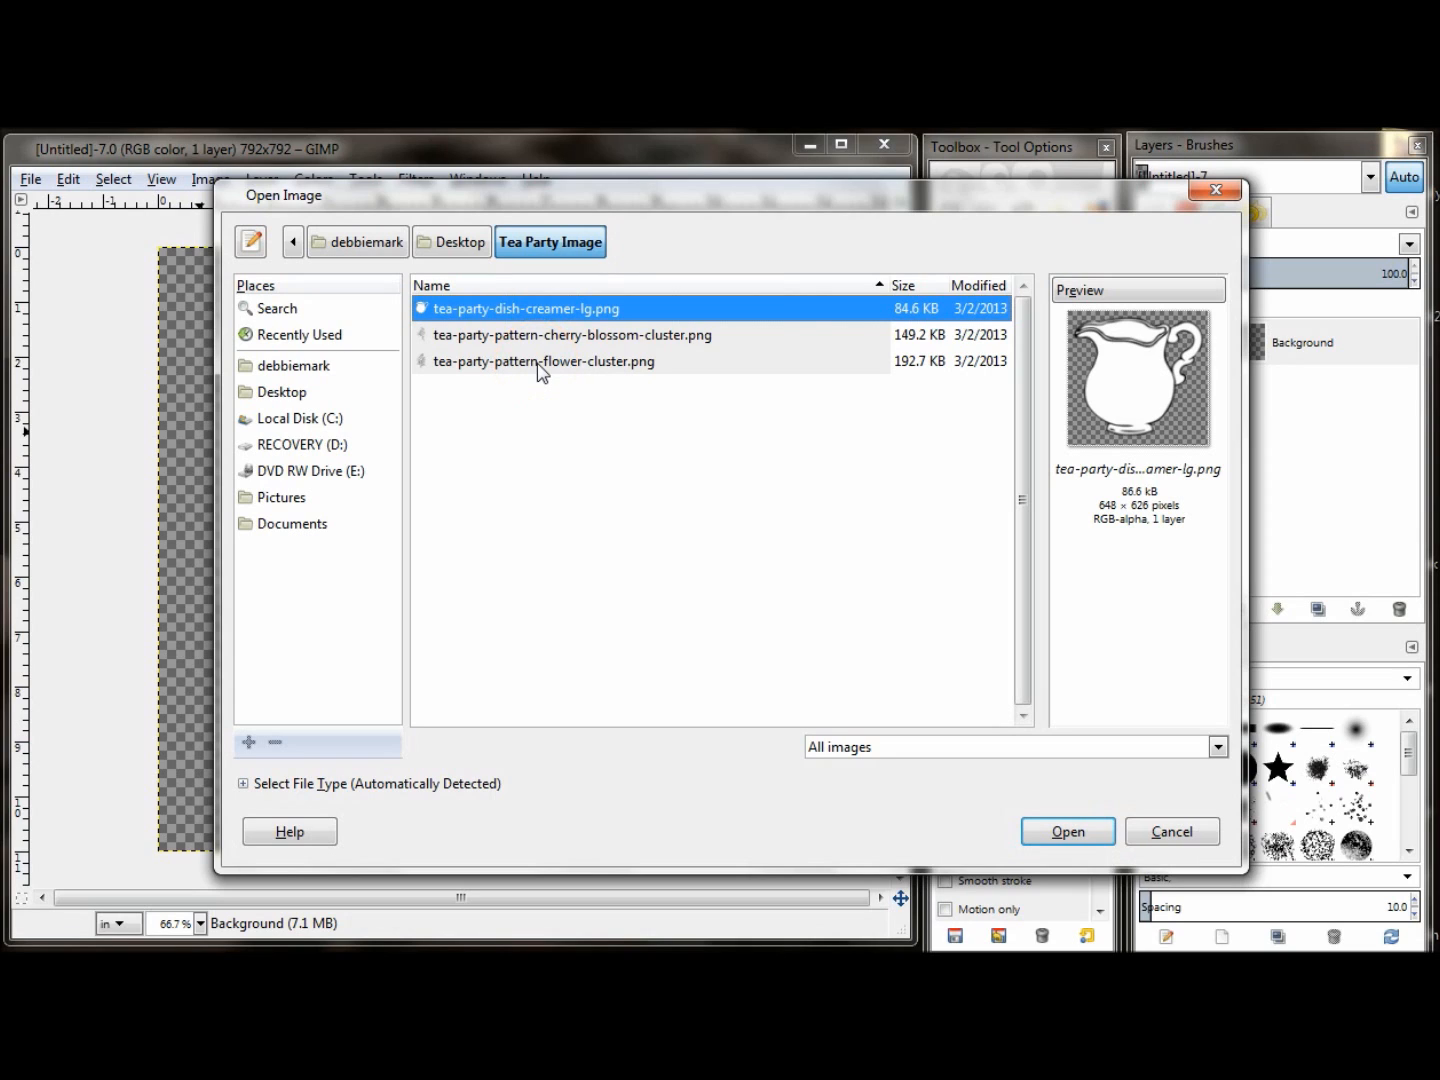
left_click(555, 308)
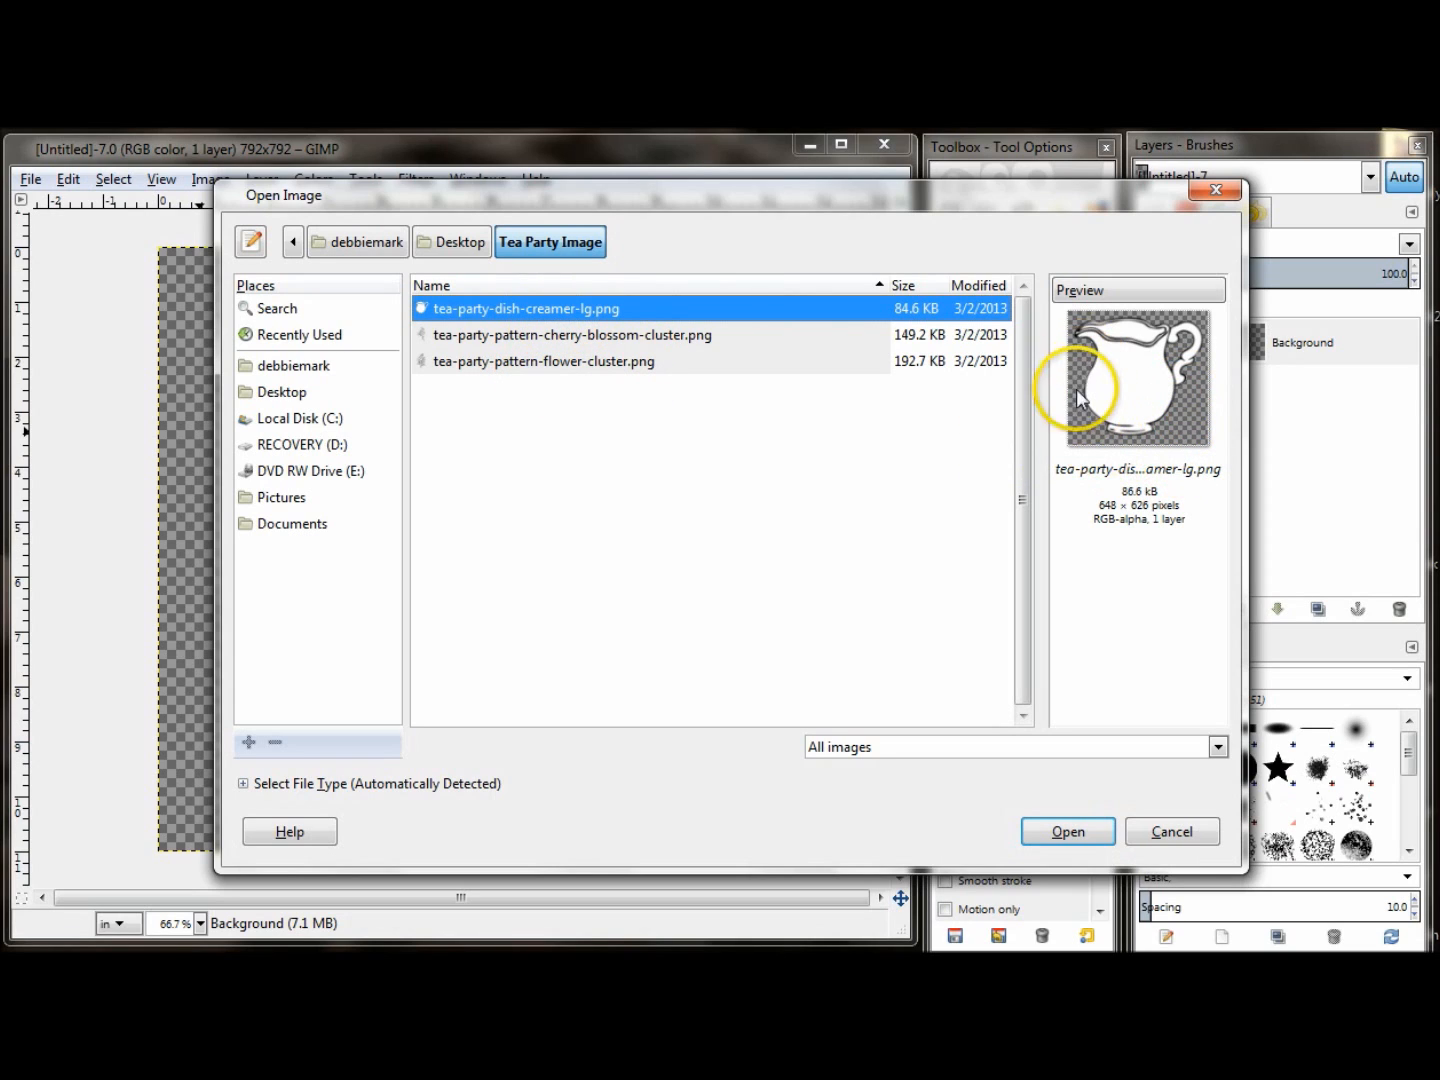
left_click(617, 342)
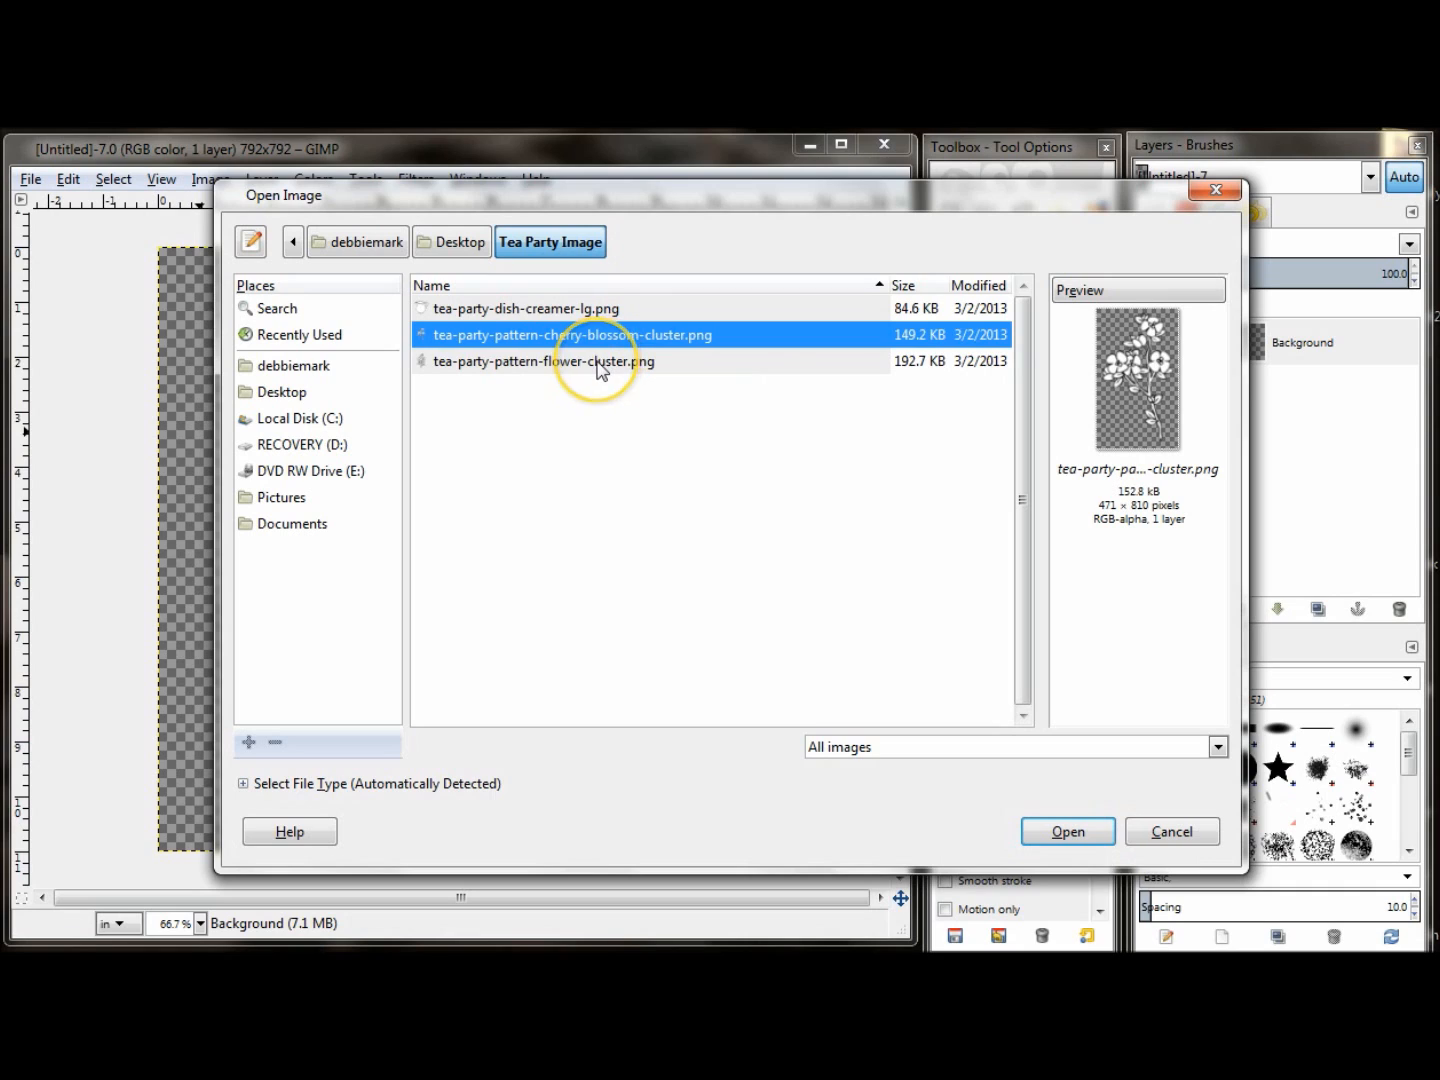
left_click(597, 364)
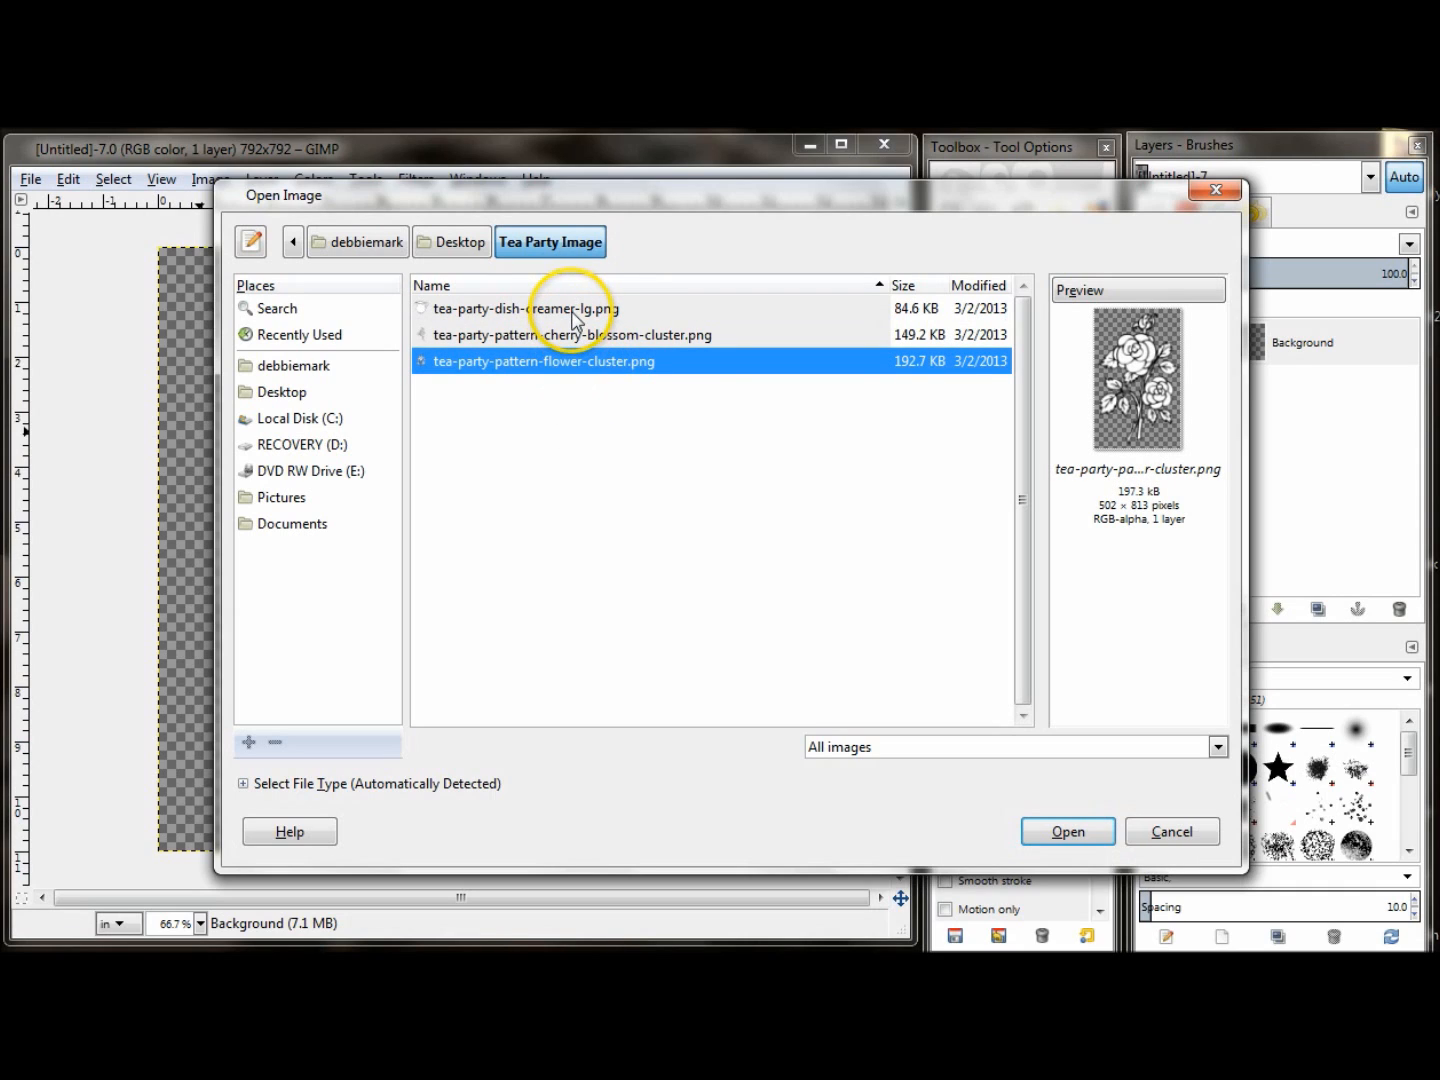
left_click(570, 315, "shift")
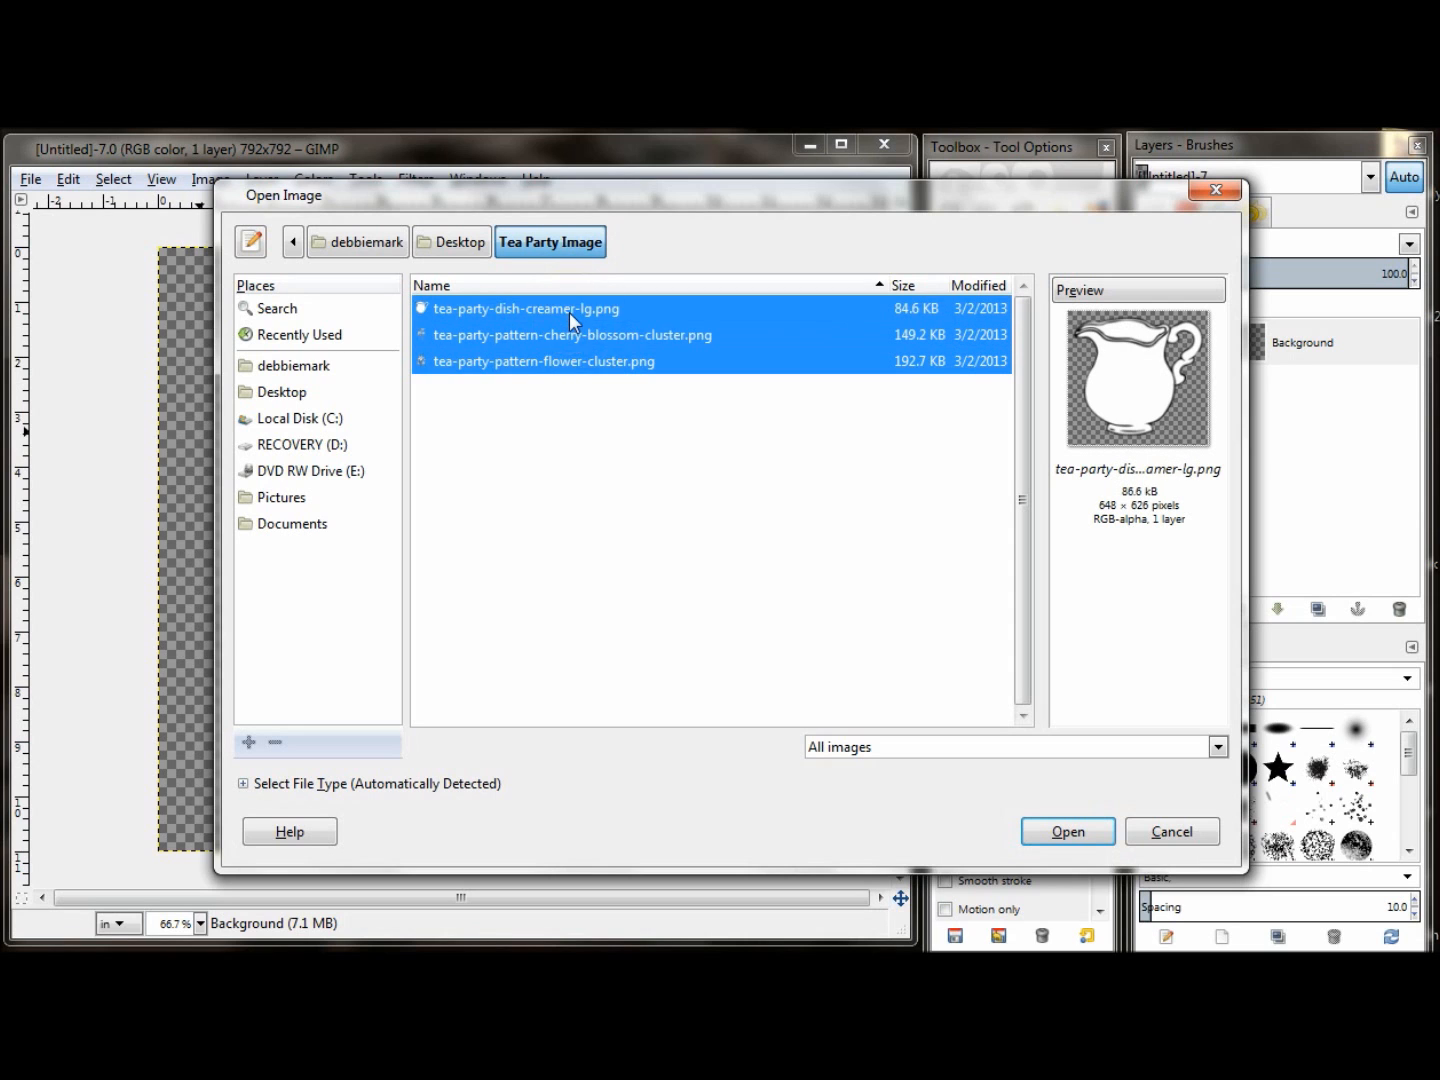
left_click(1043, 830)
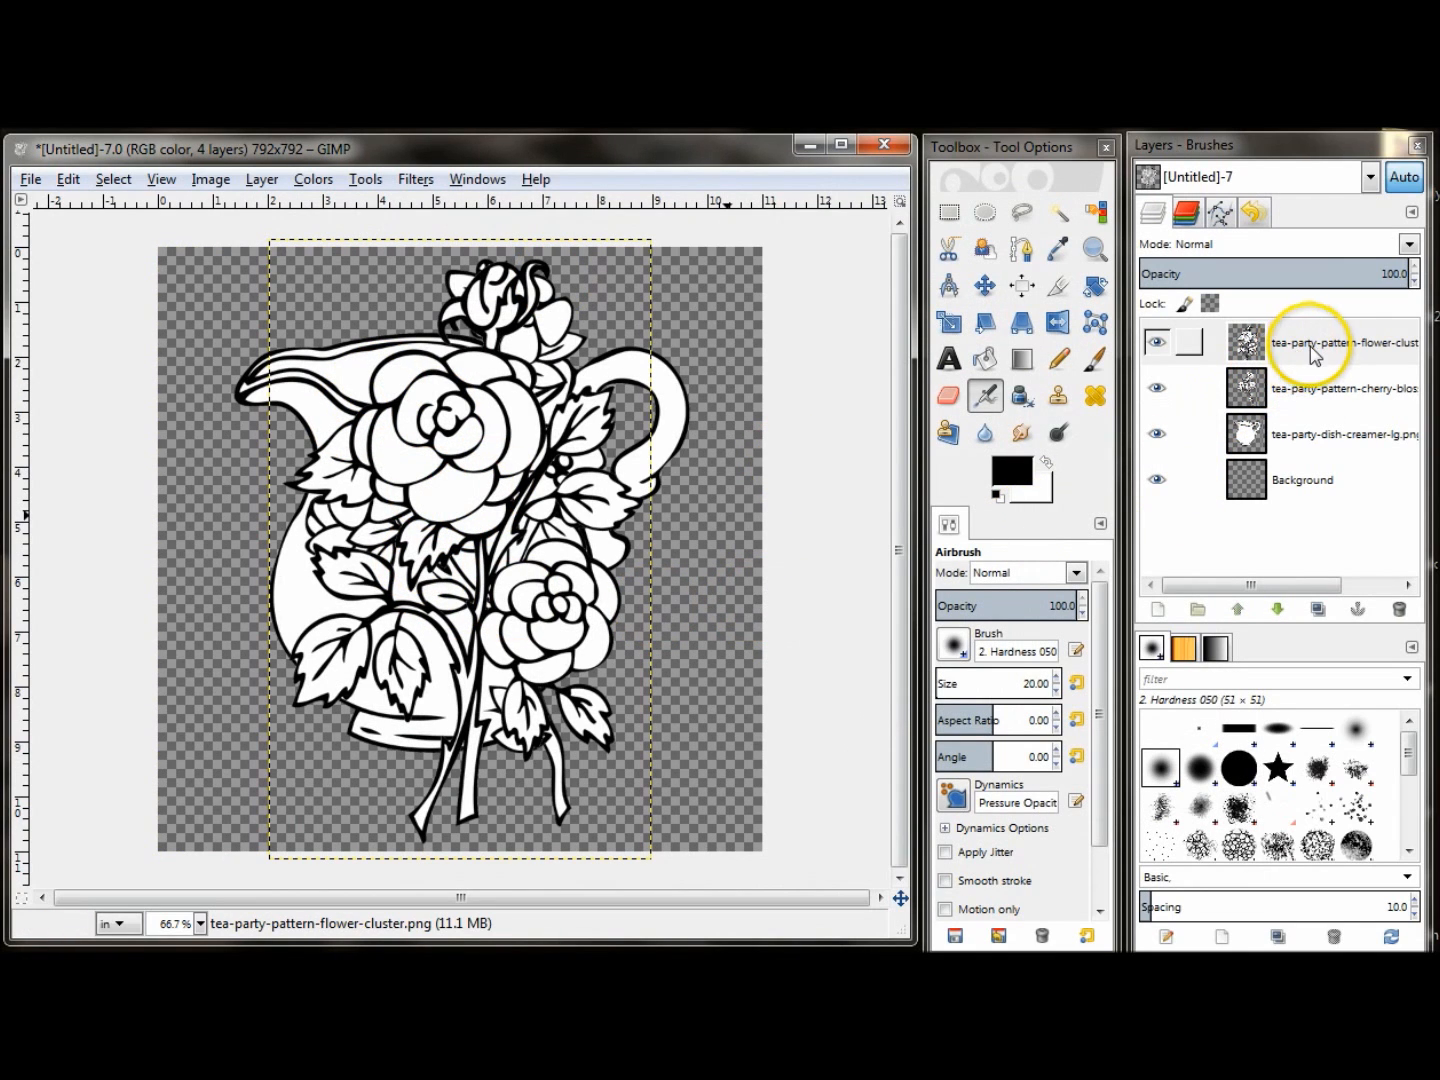
Step: Hide the flower cluster and cherry blossom cluster layers and make the tea-party-dish-creamer-lg.png layer active
left_click(1312, 441)
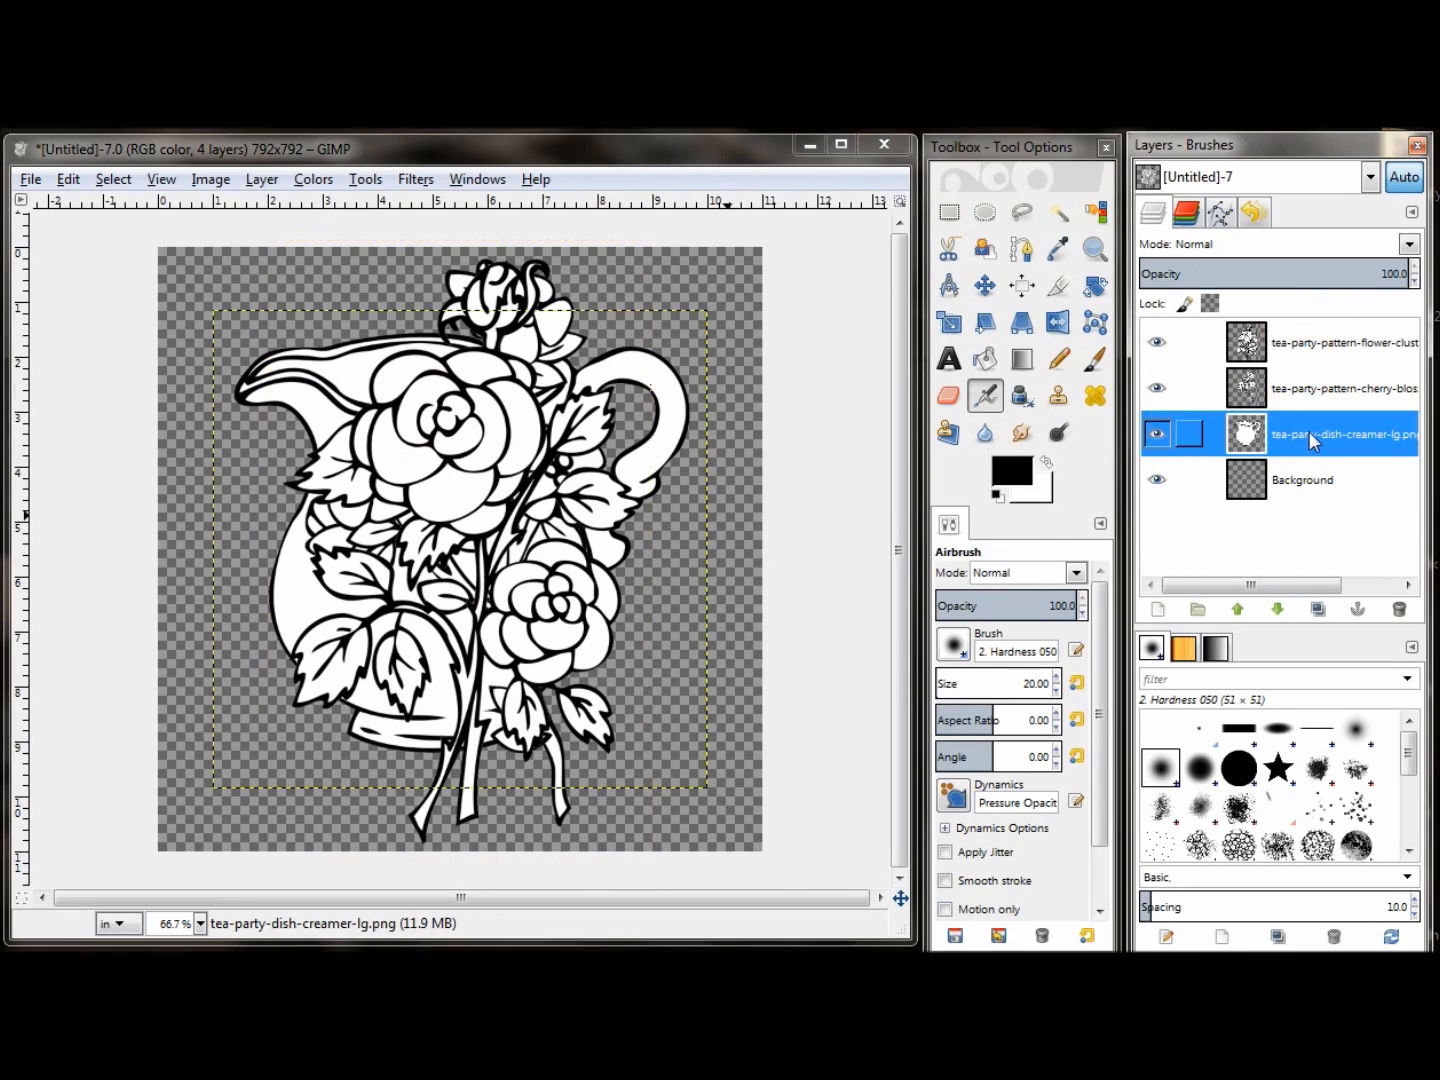
left_click(1311, 392)
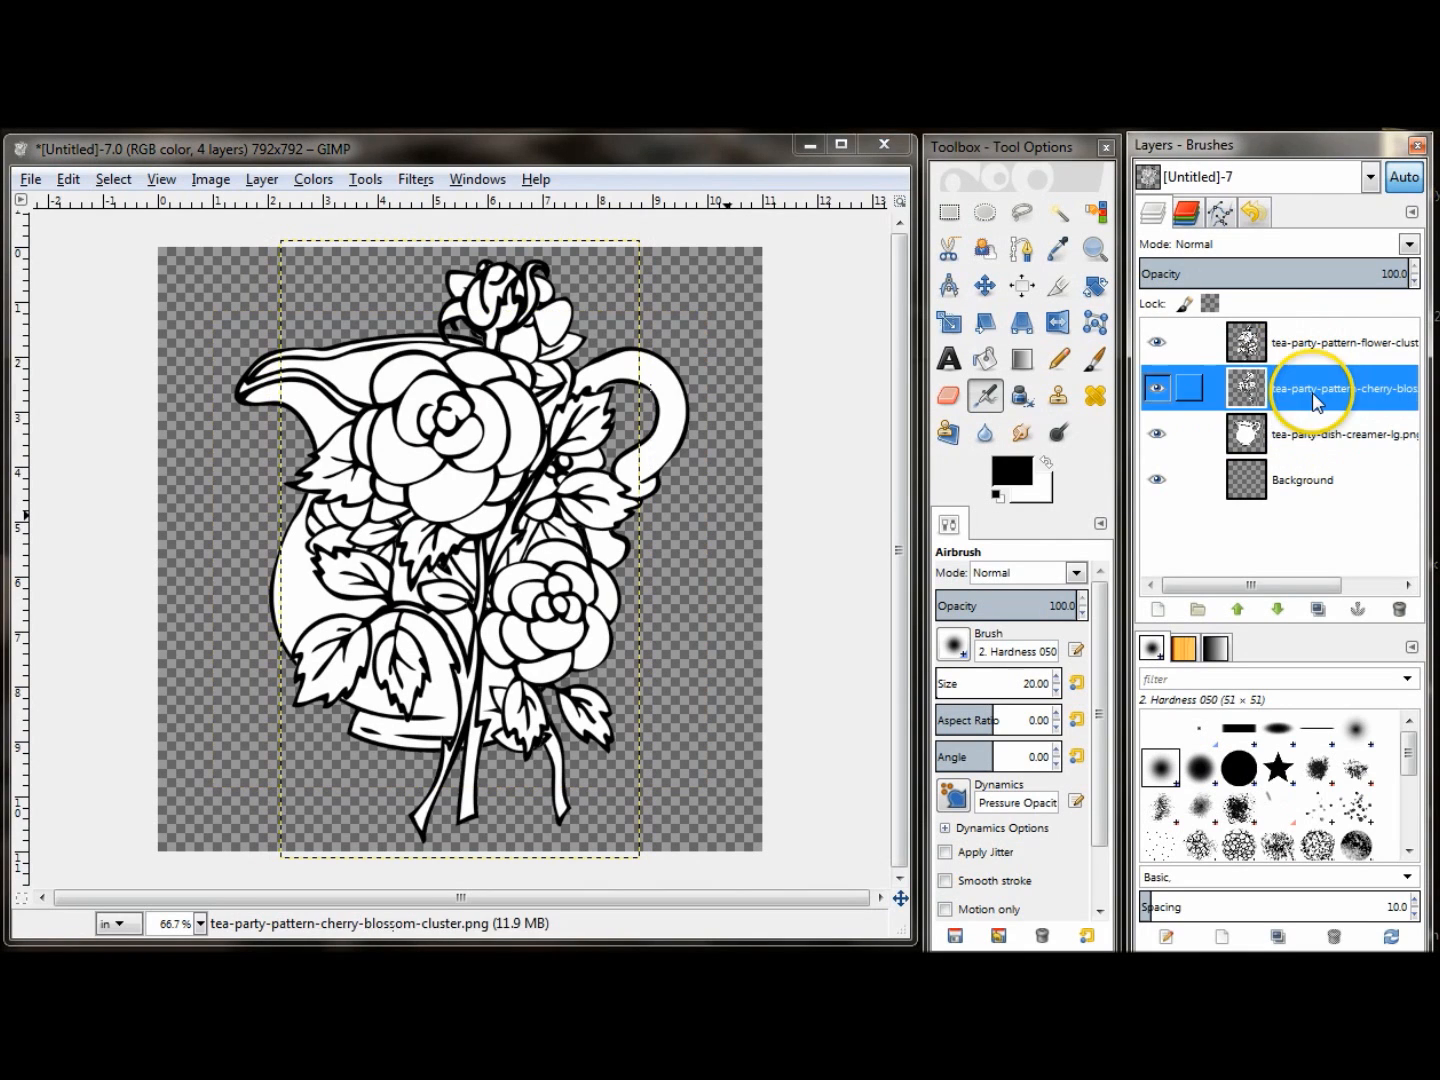
left_click(1314, 340)
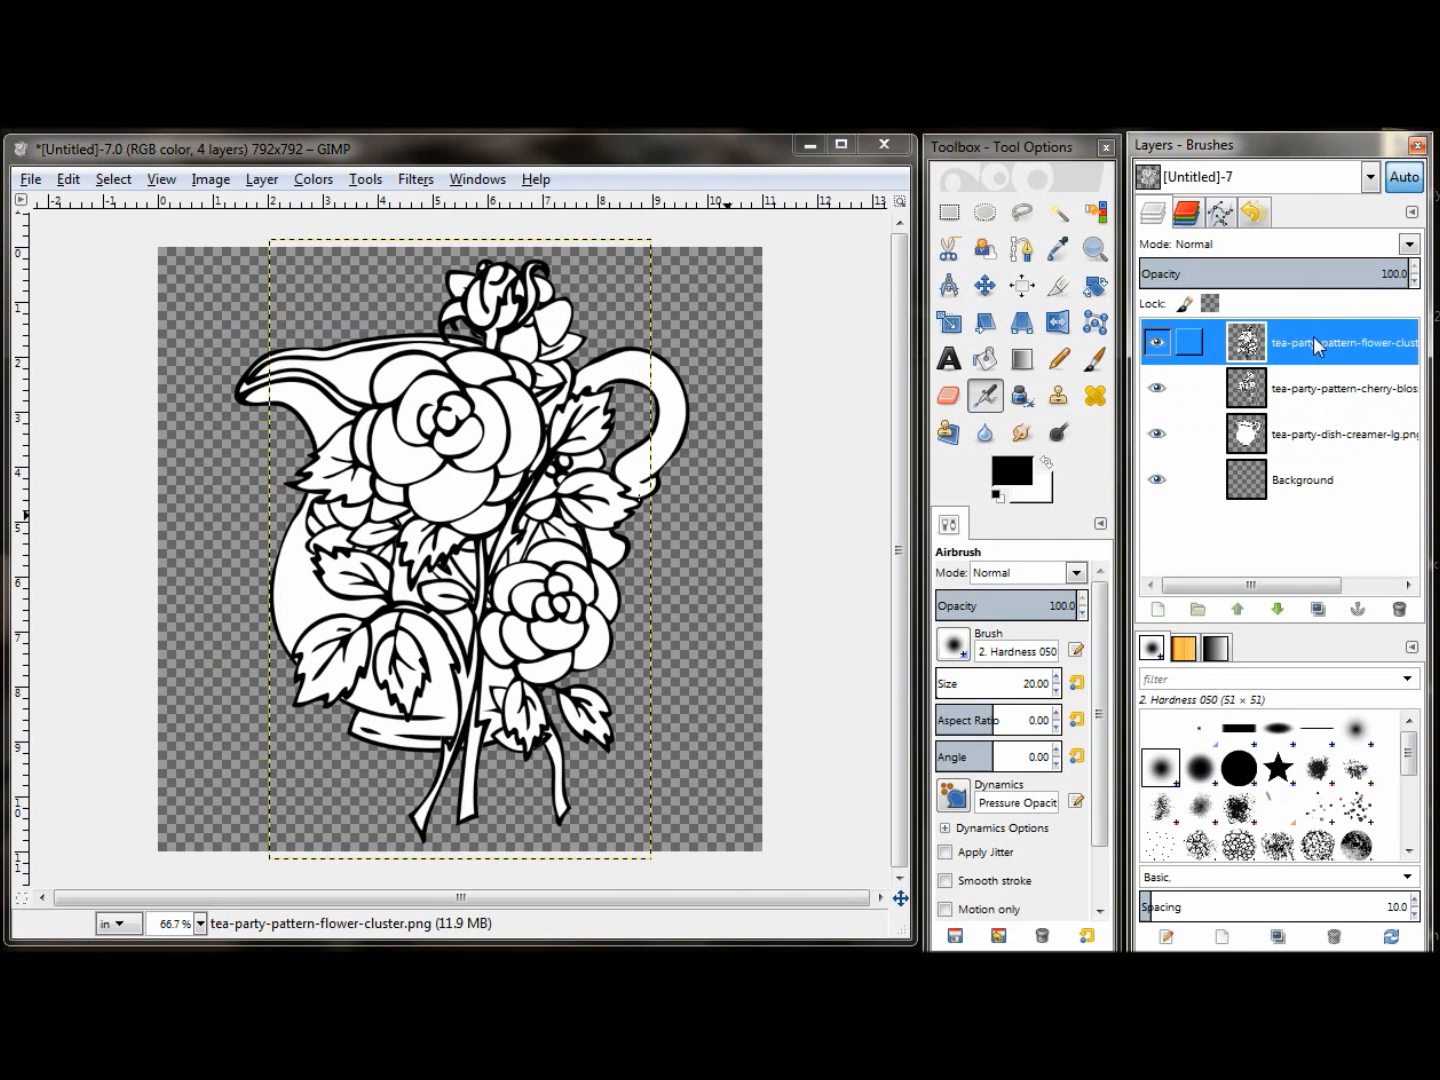
left_click(1157, 342)
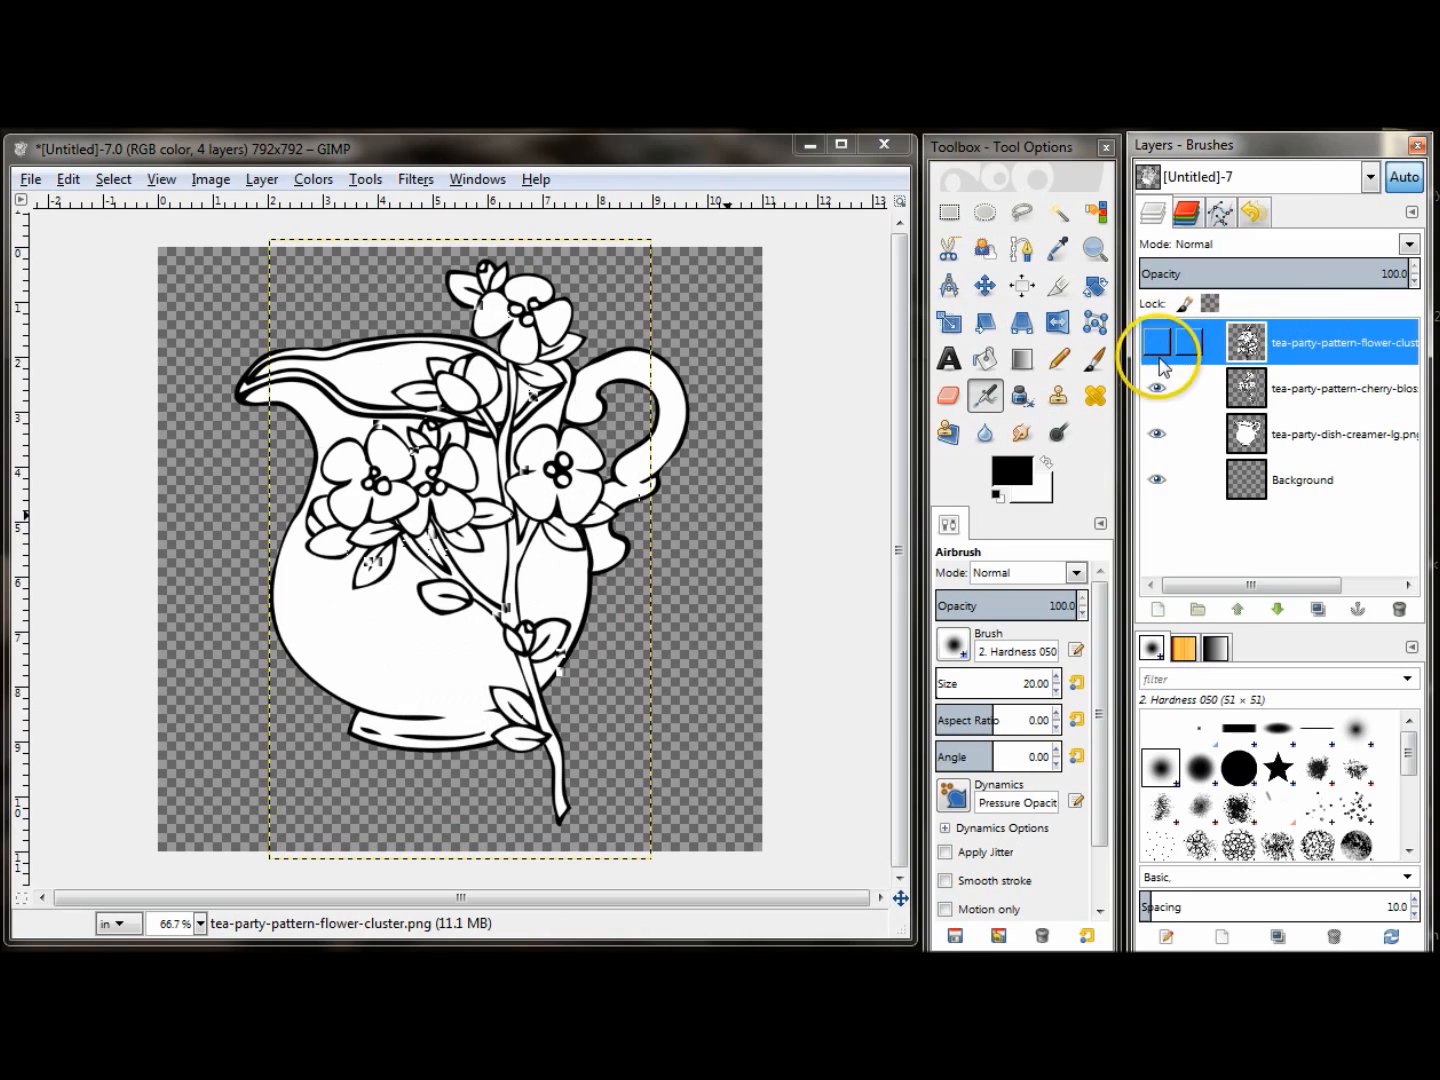
left_click(1157, 389)
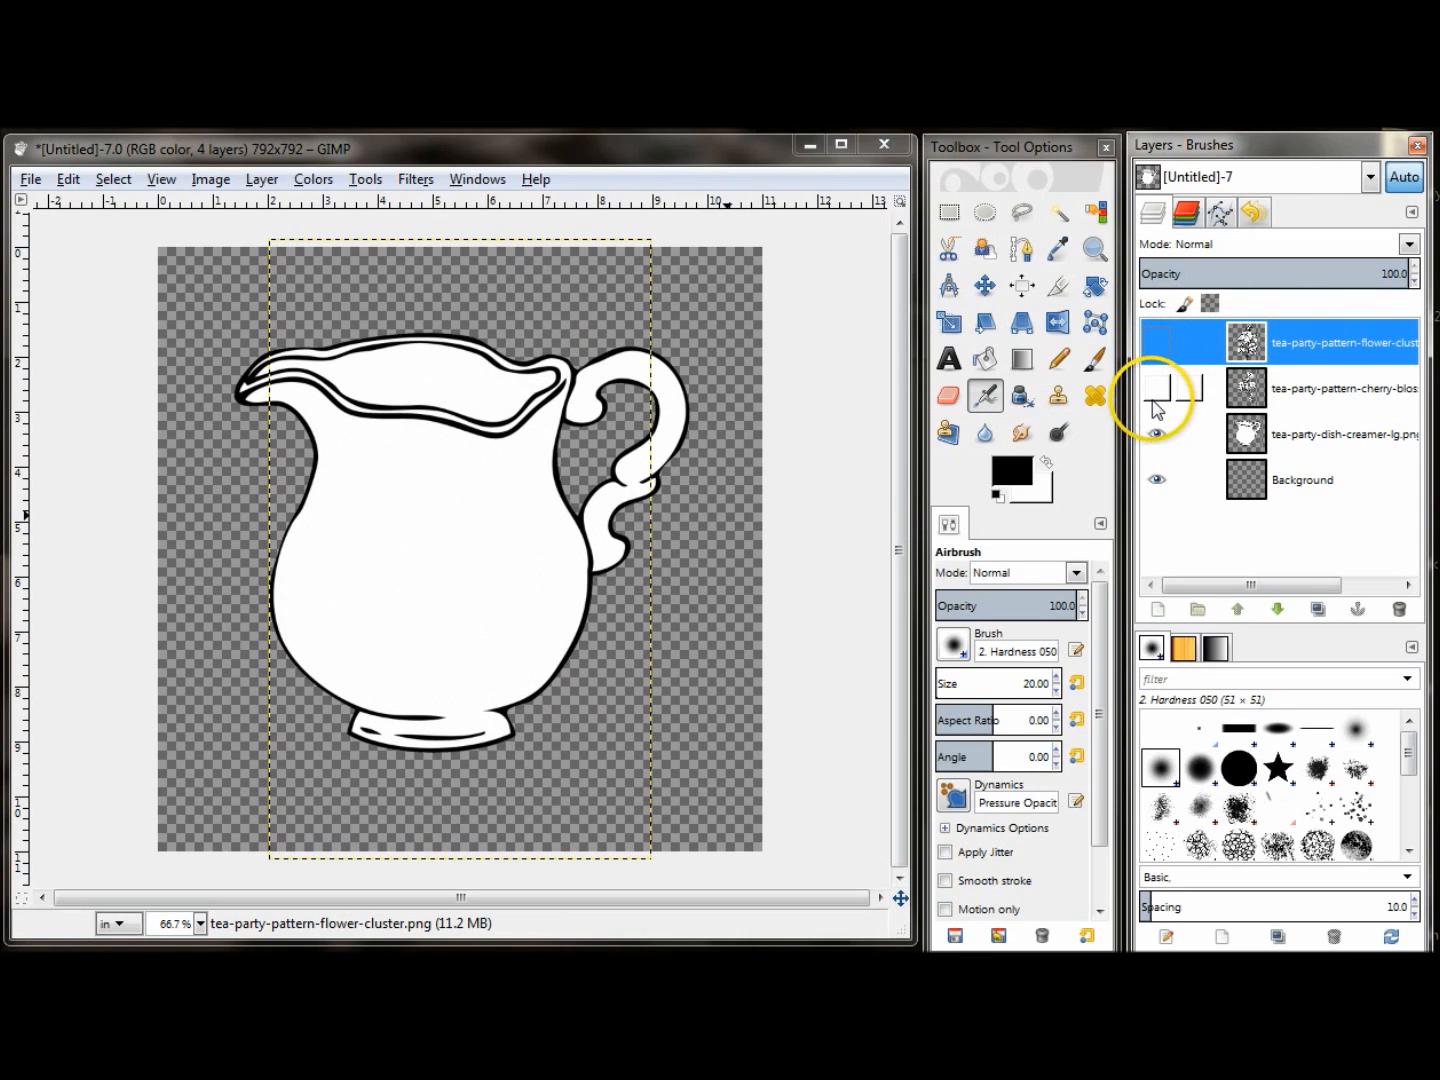
left_click(1328, 432)
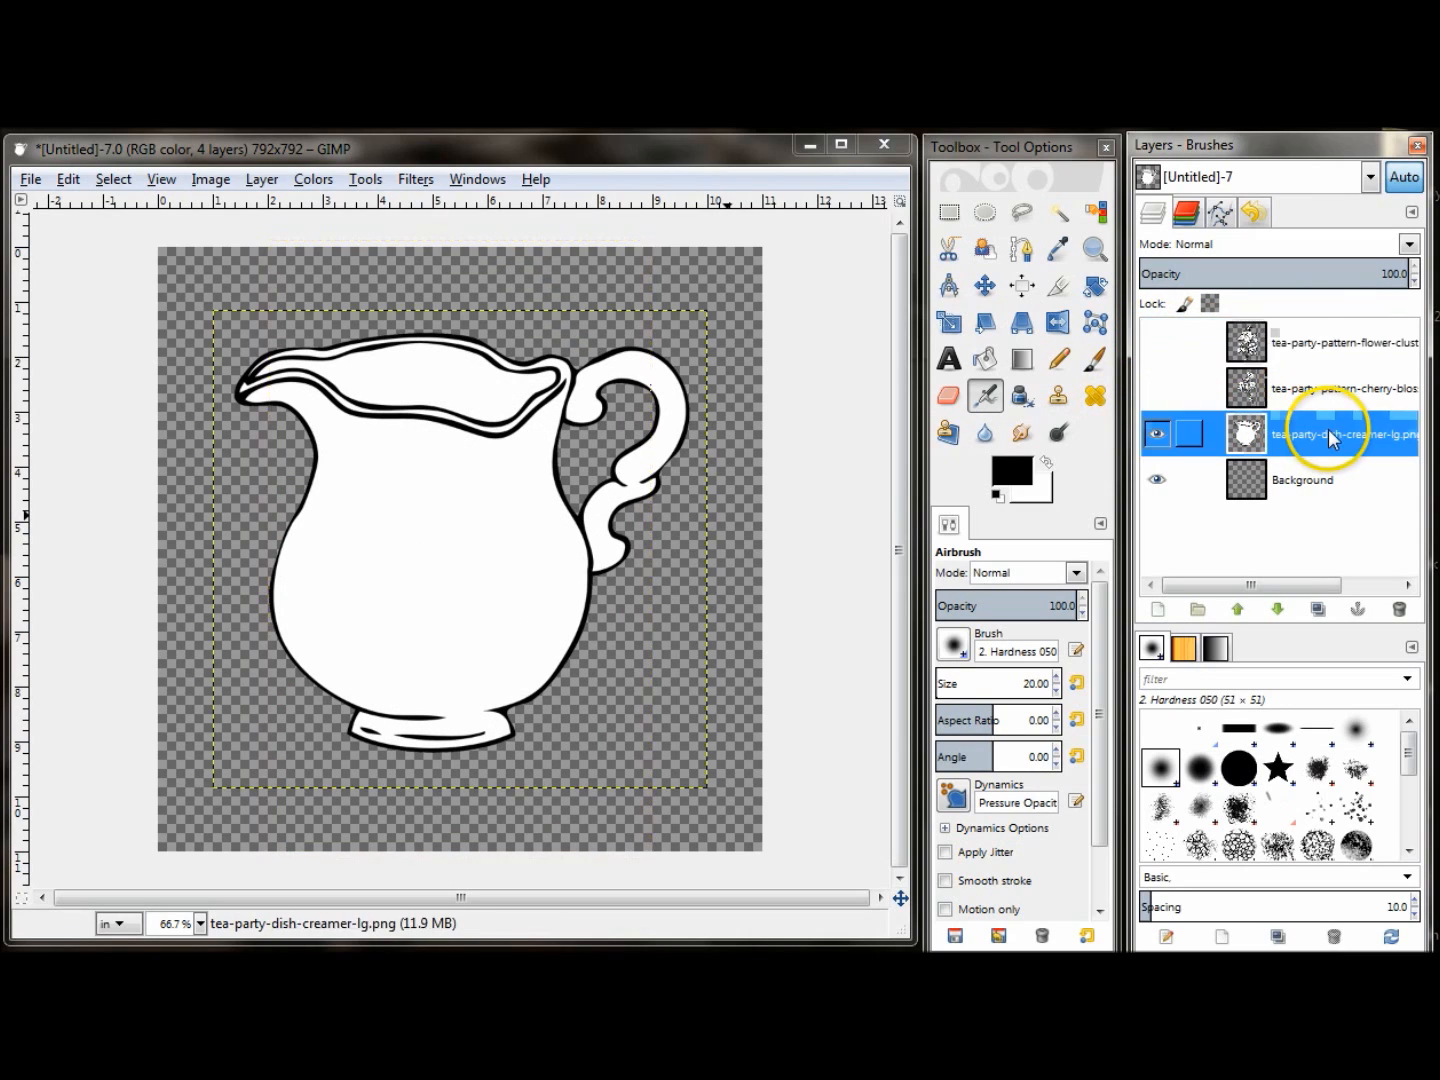
left_click(1336, 522)
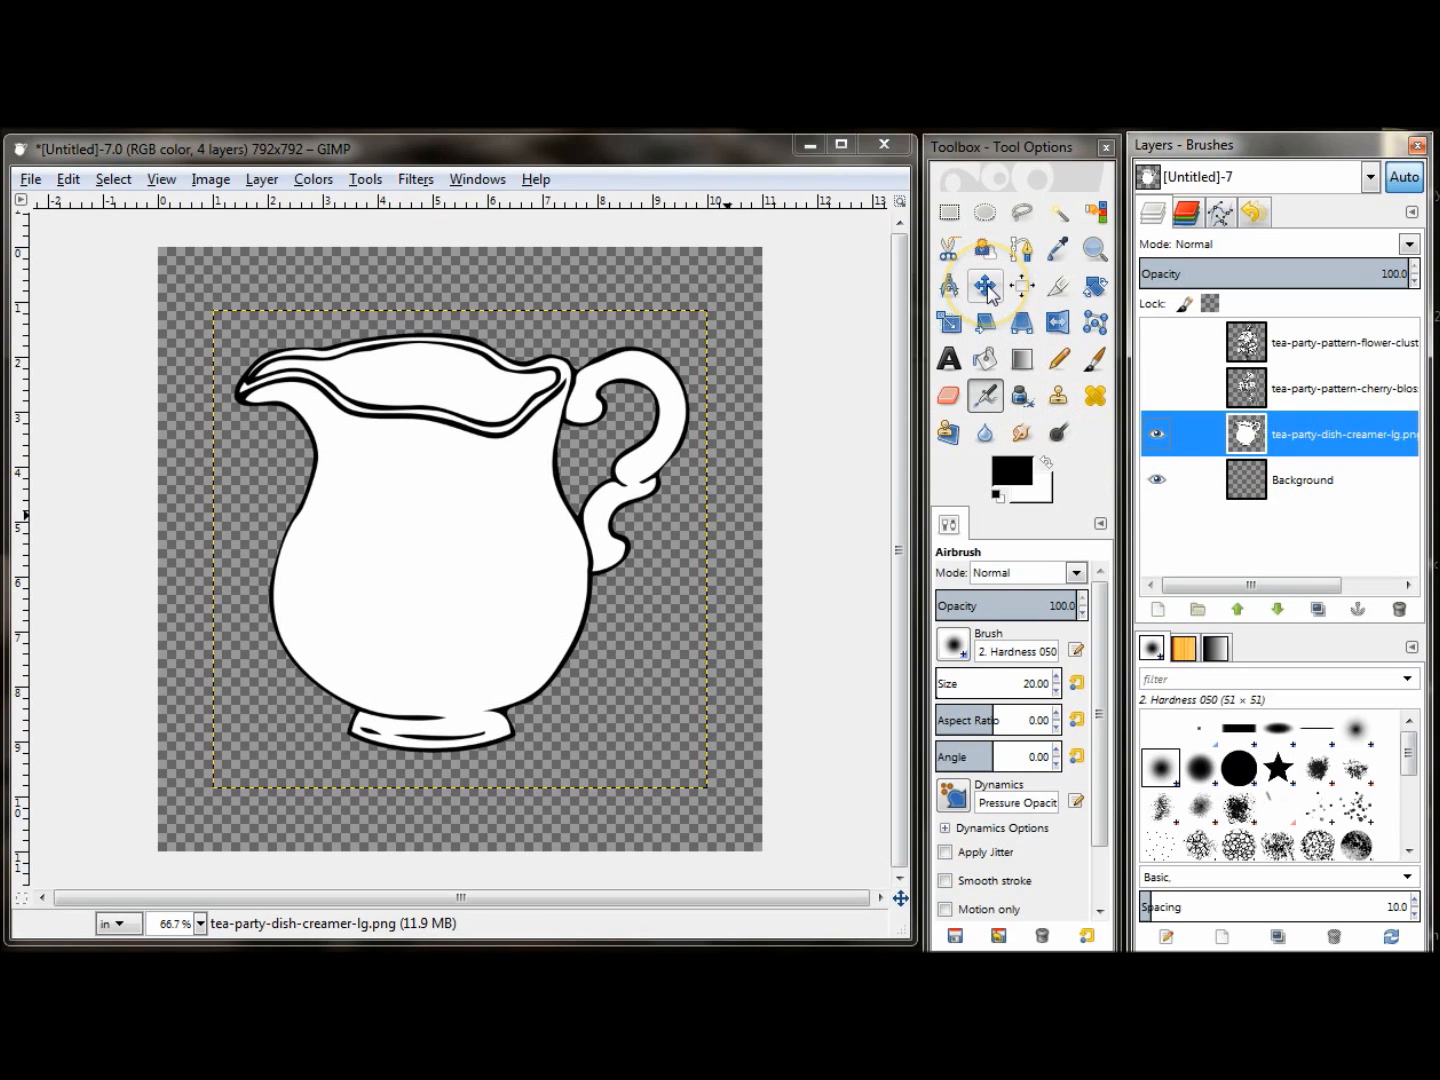
Step: Scale the creamer layer down to about 5.14 × 4.96 inches with its aspect ratio locked
left_click(950, 325)
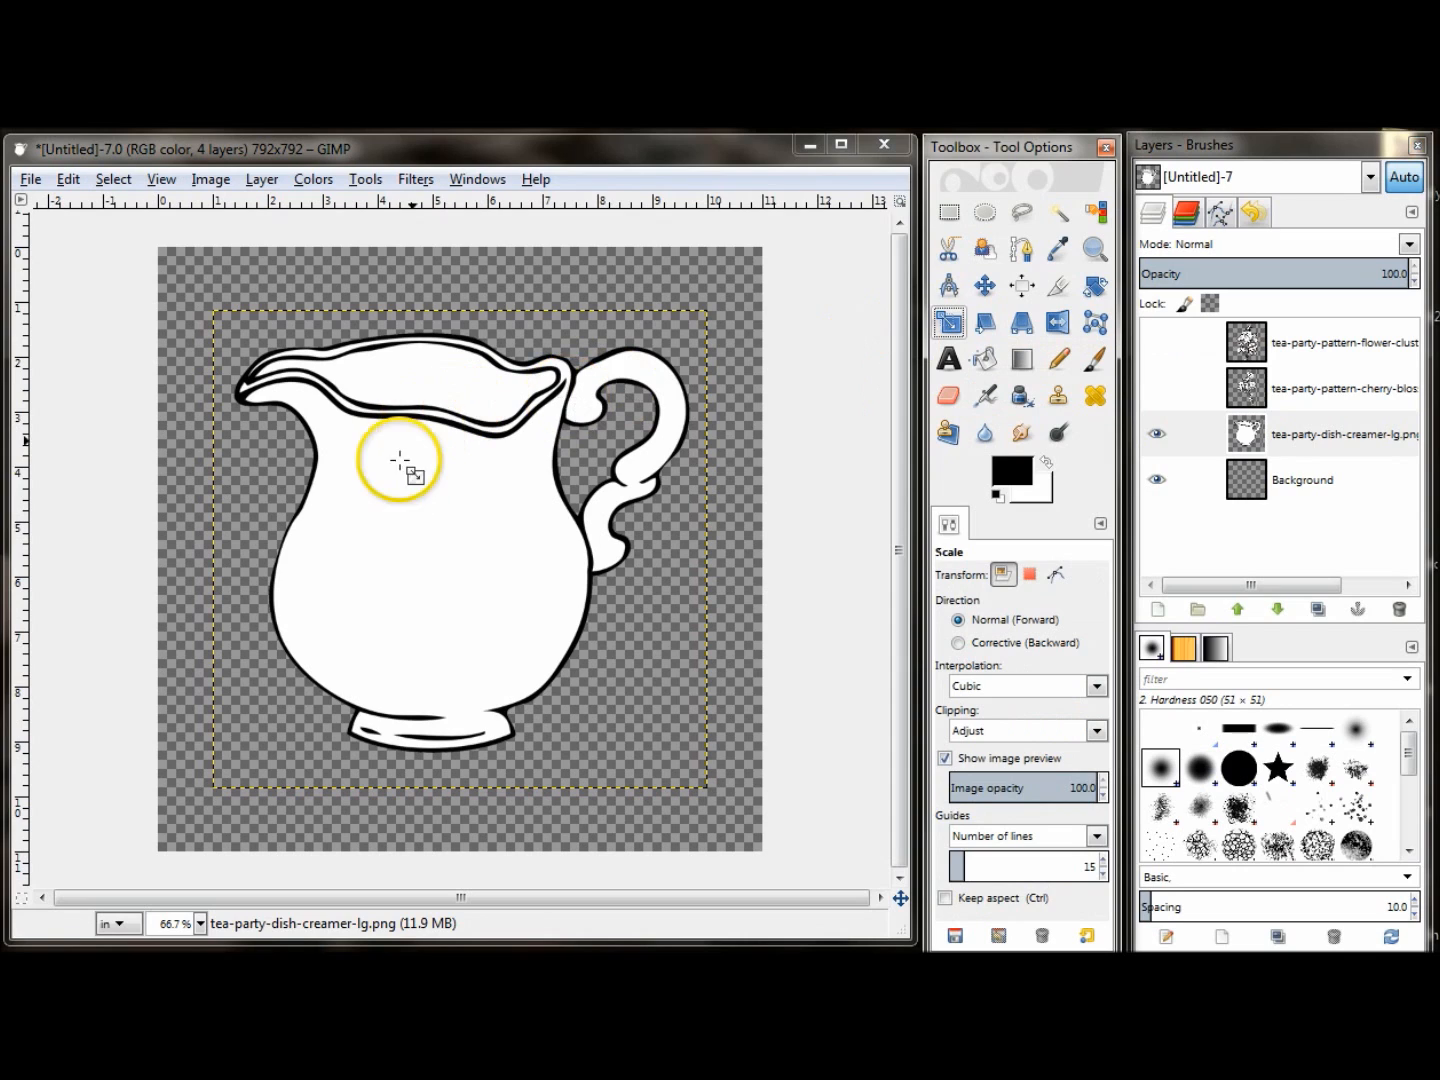
left_click(427, 497)
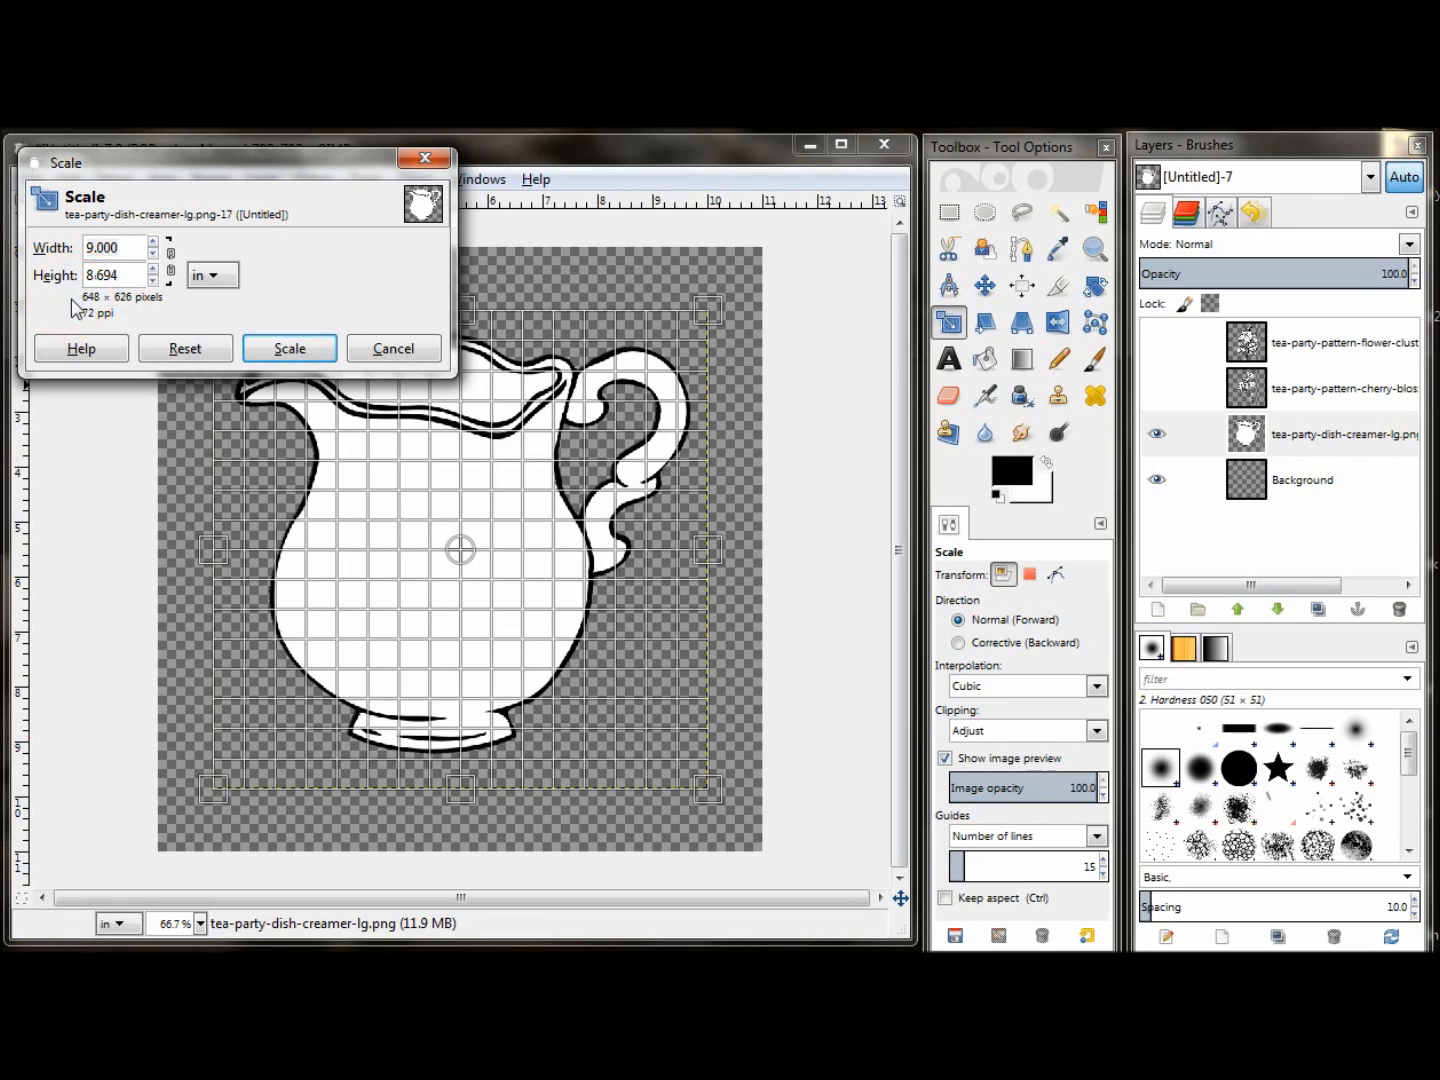
left_click(170, 261)
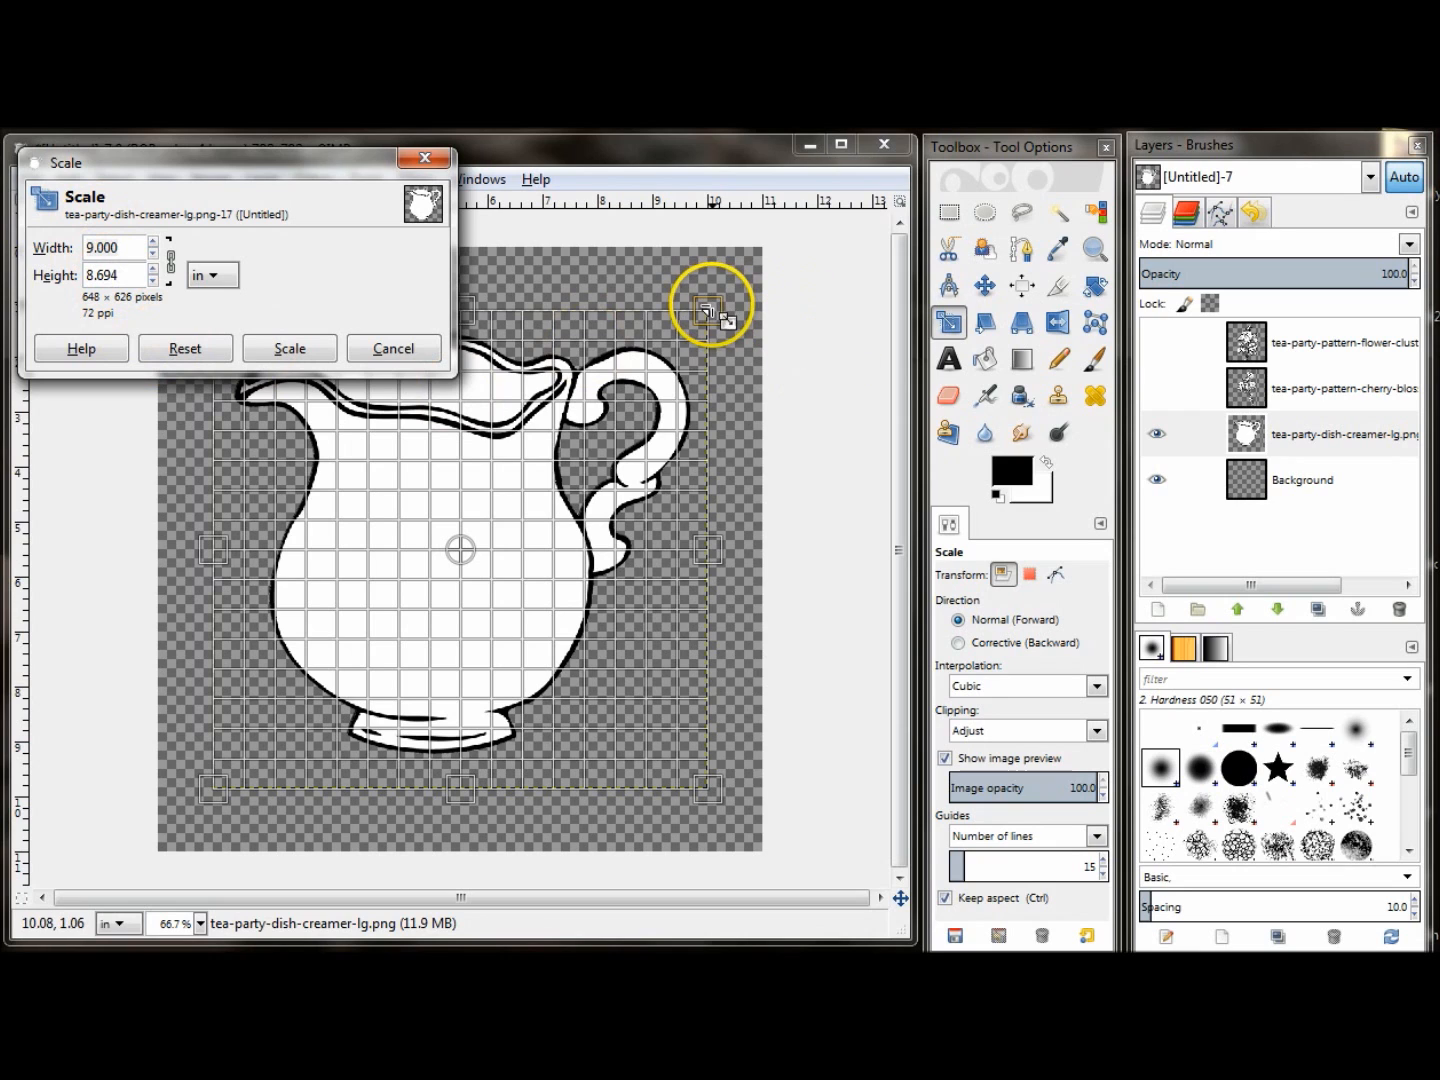
left_click_drag(708, 310, 469, 540)
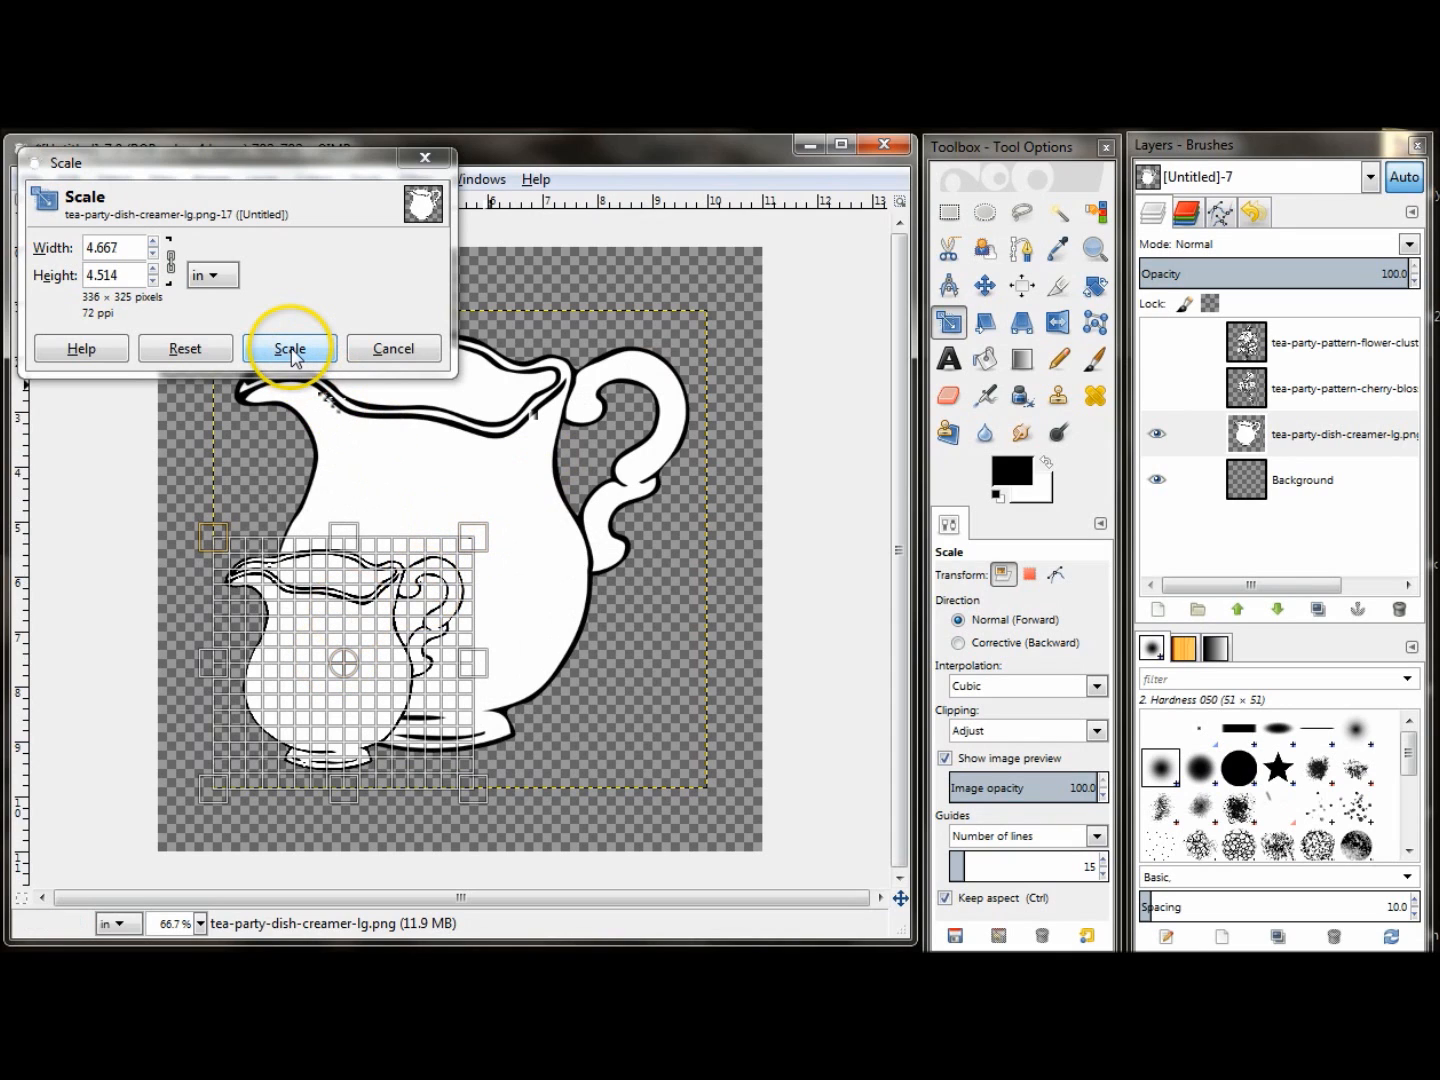
left_click_drag(476, 524, 514, 508)
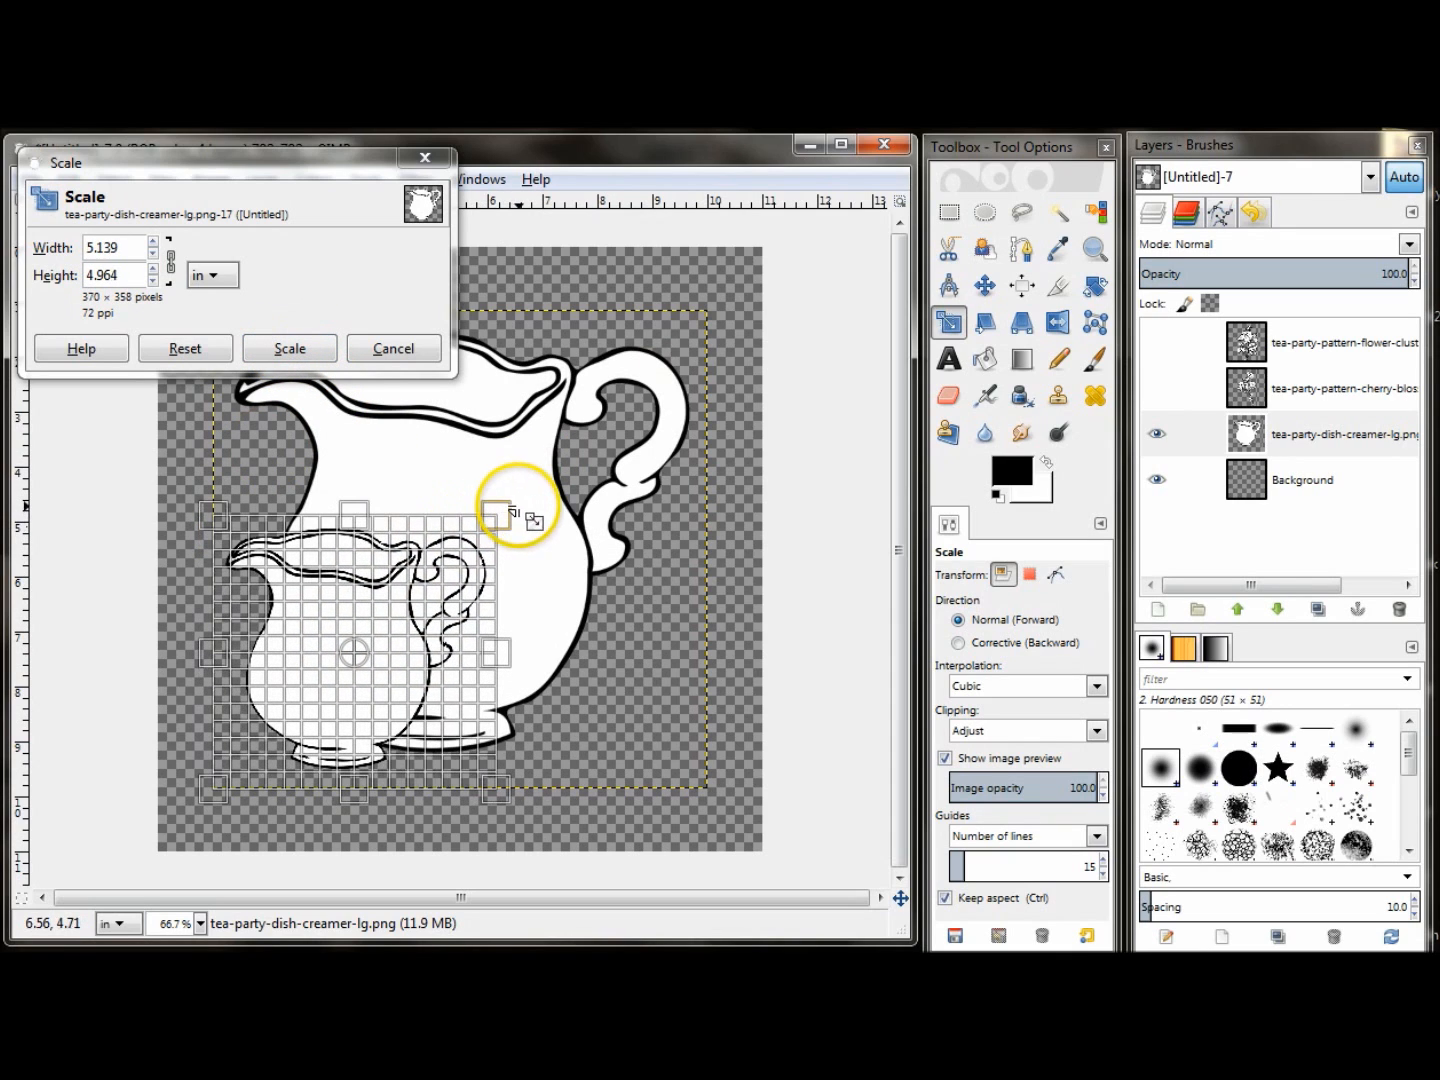
left_click(292, 348)
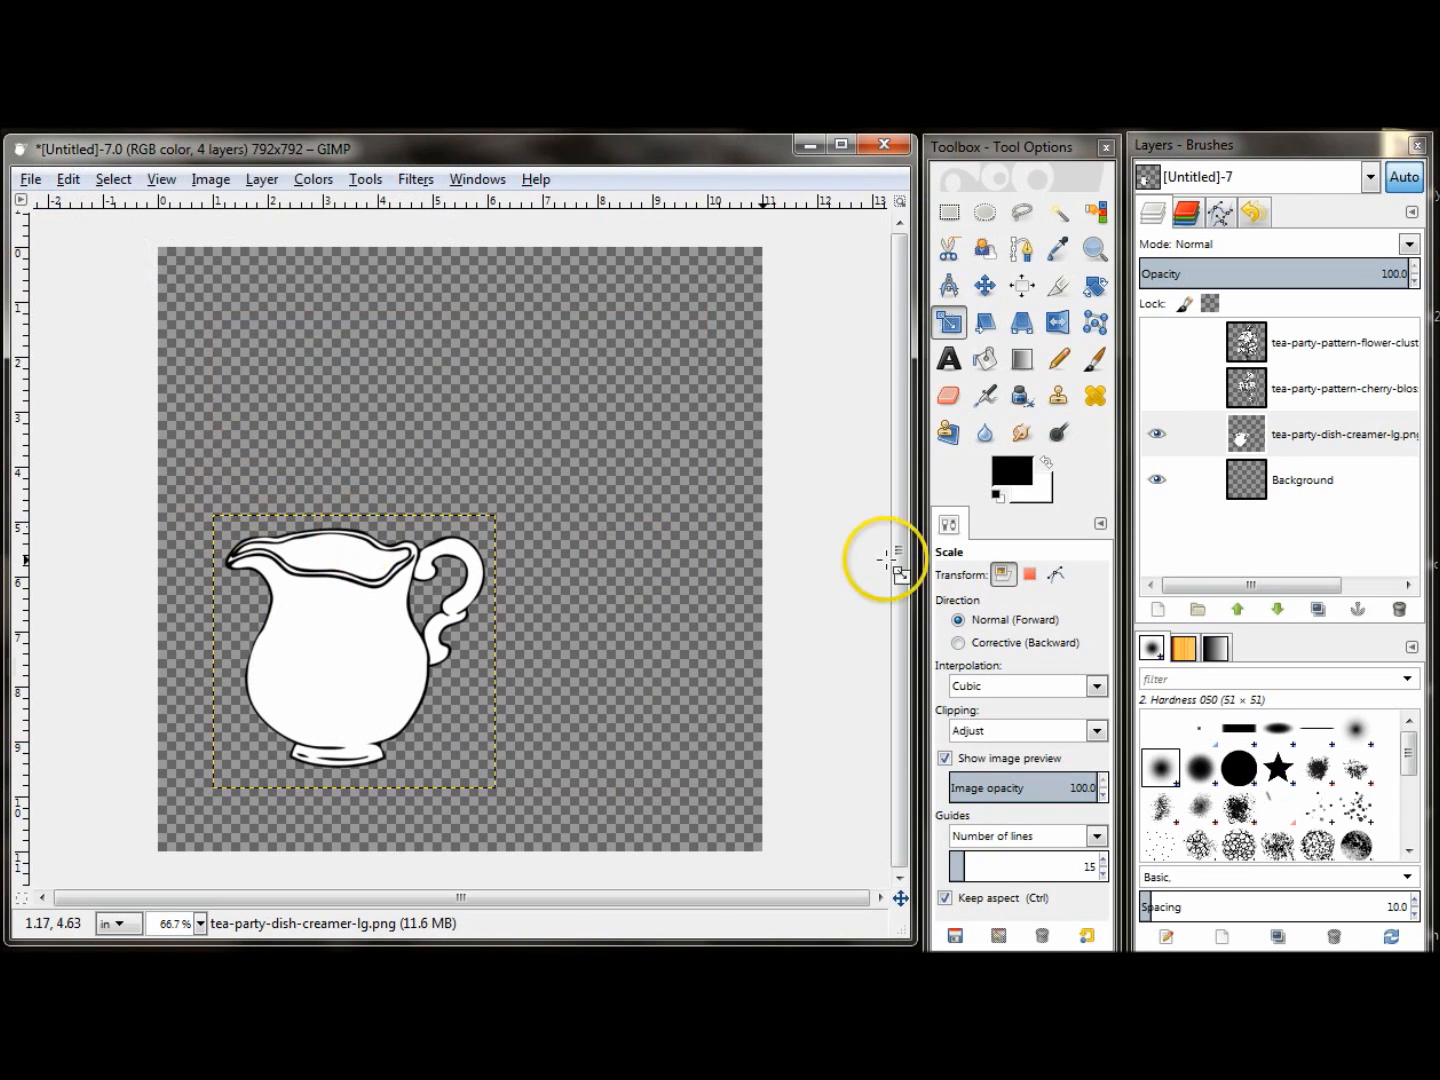
Step: Move the creamer layer to the lower middle of the canvas
left_click(984, 287)
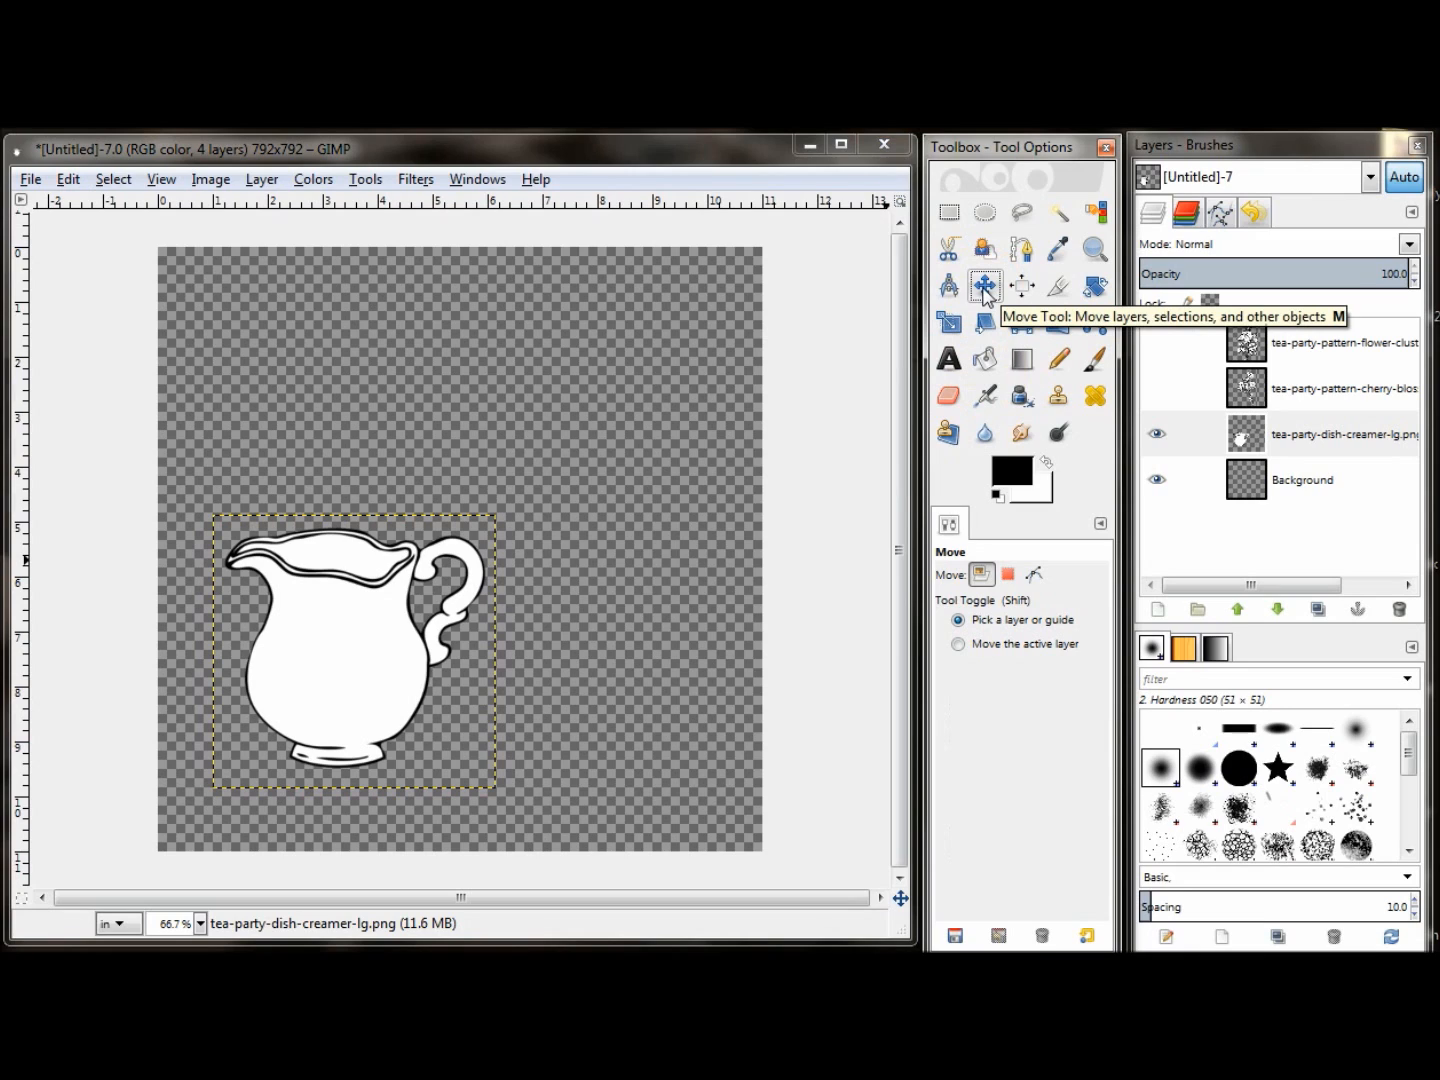
left_click(1314, 444)
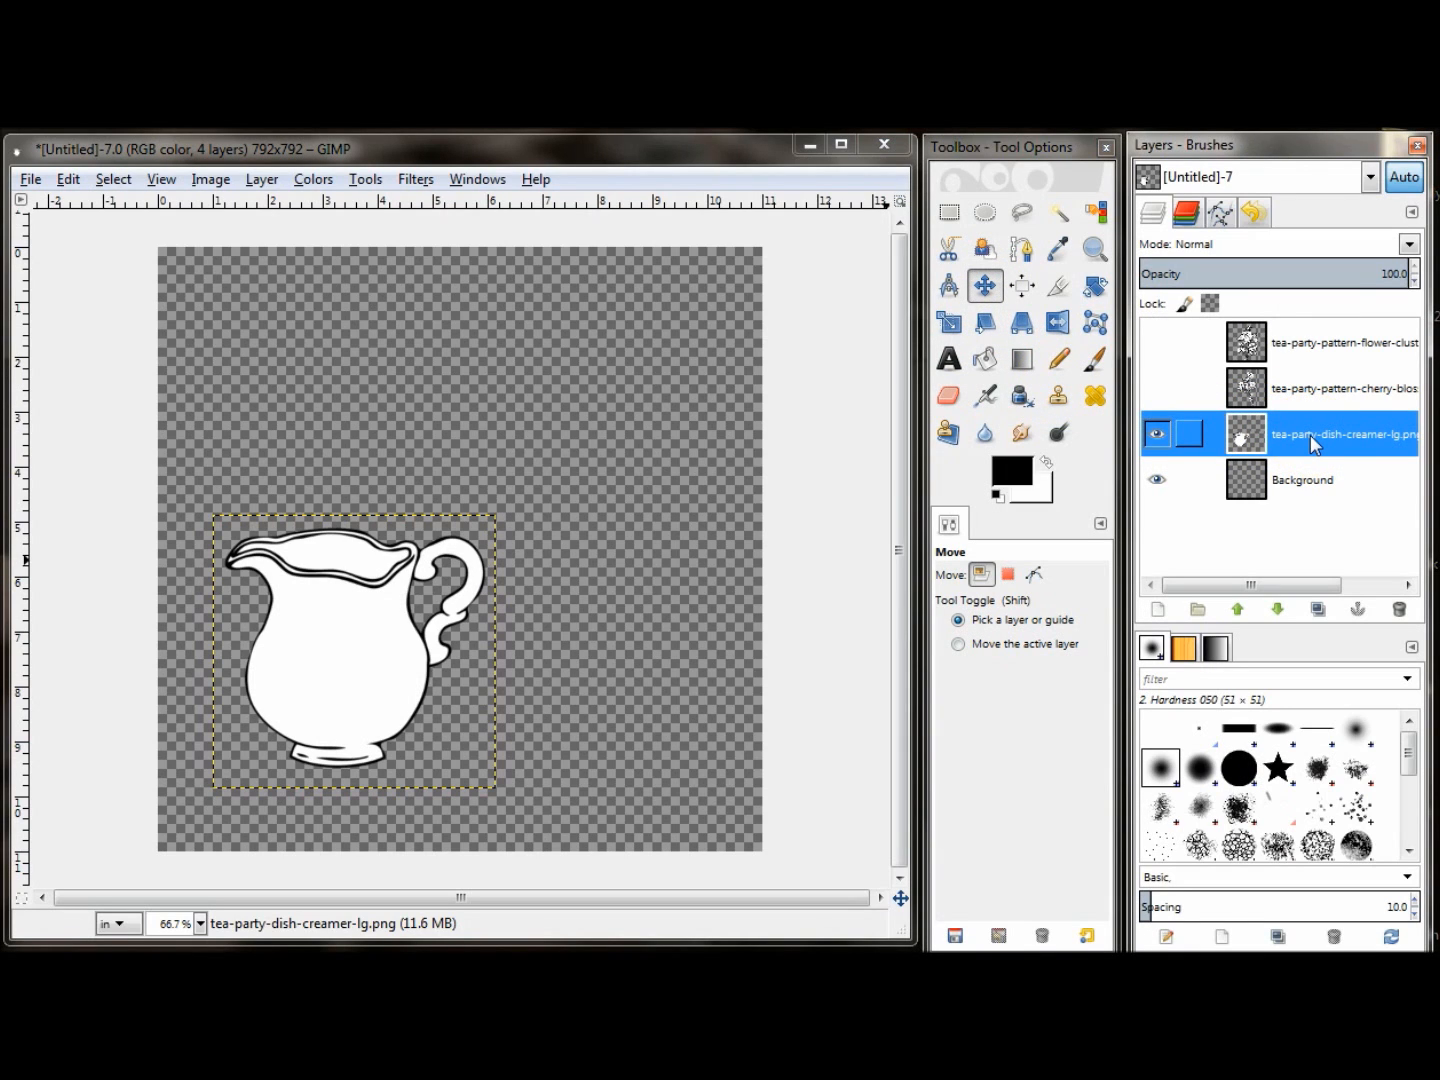
left_click_drag(360, 658, 472, 684)
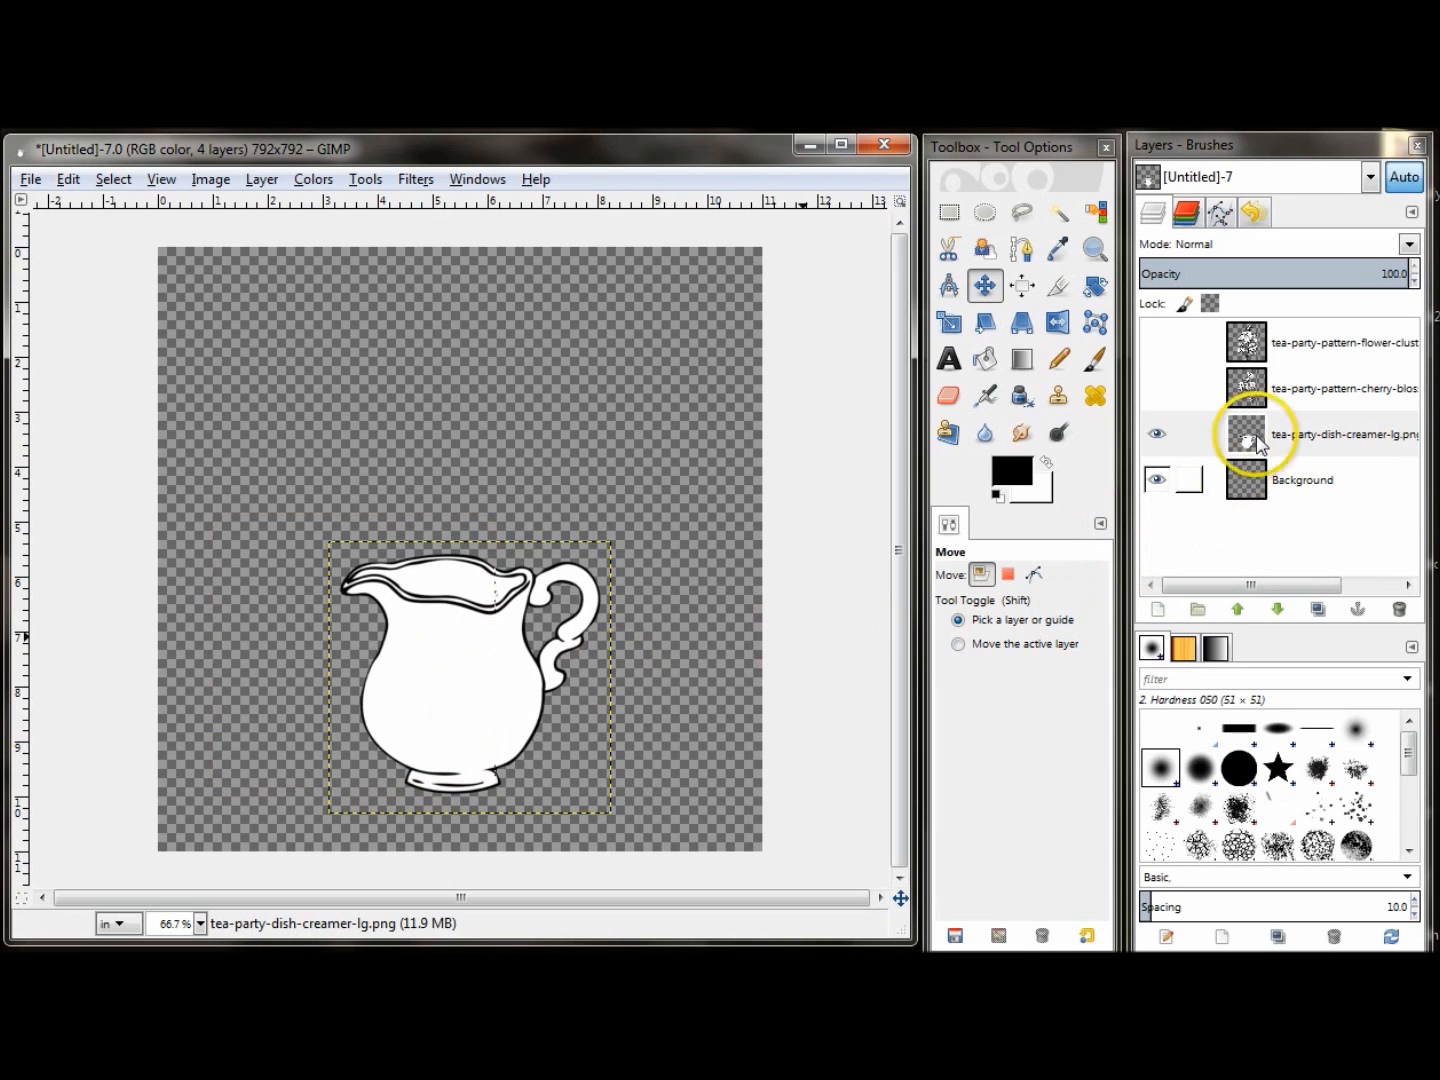
Step: Show the cherry blossom cluster layer, scaled proportionally to about 3.60 × 6.19 inches, and move it so its stem overlaps the creamer's mouth
left_click(1154, 396)
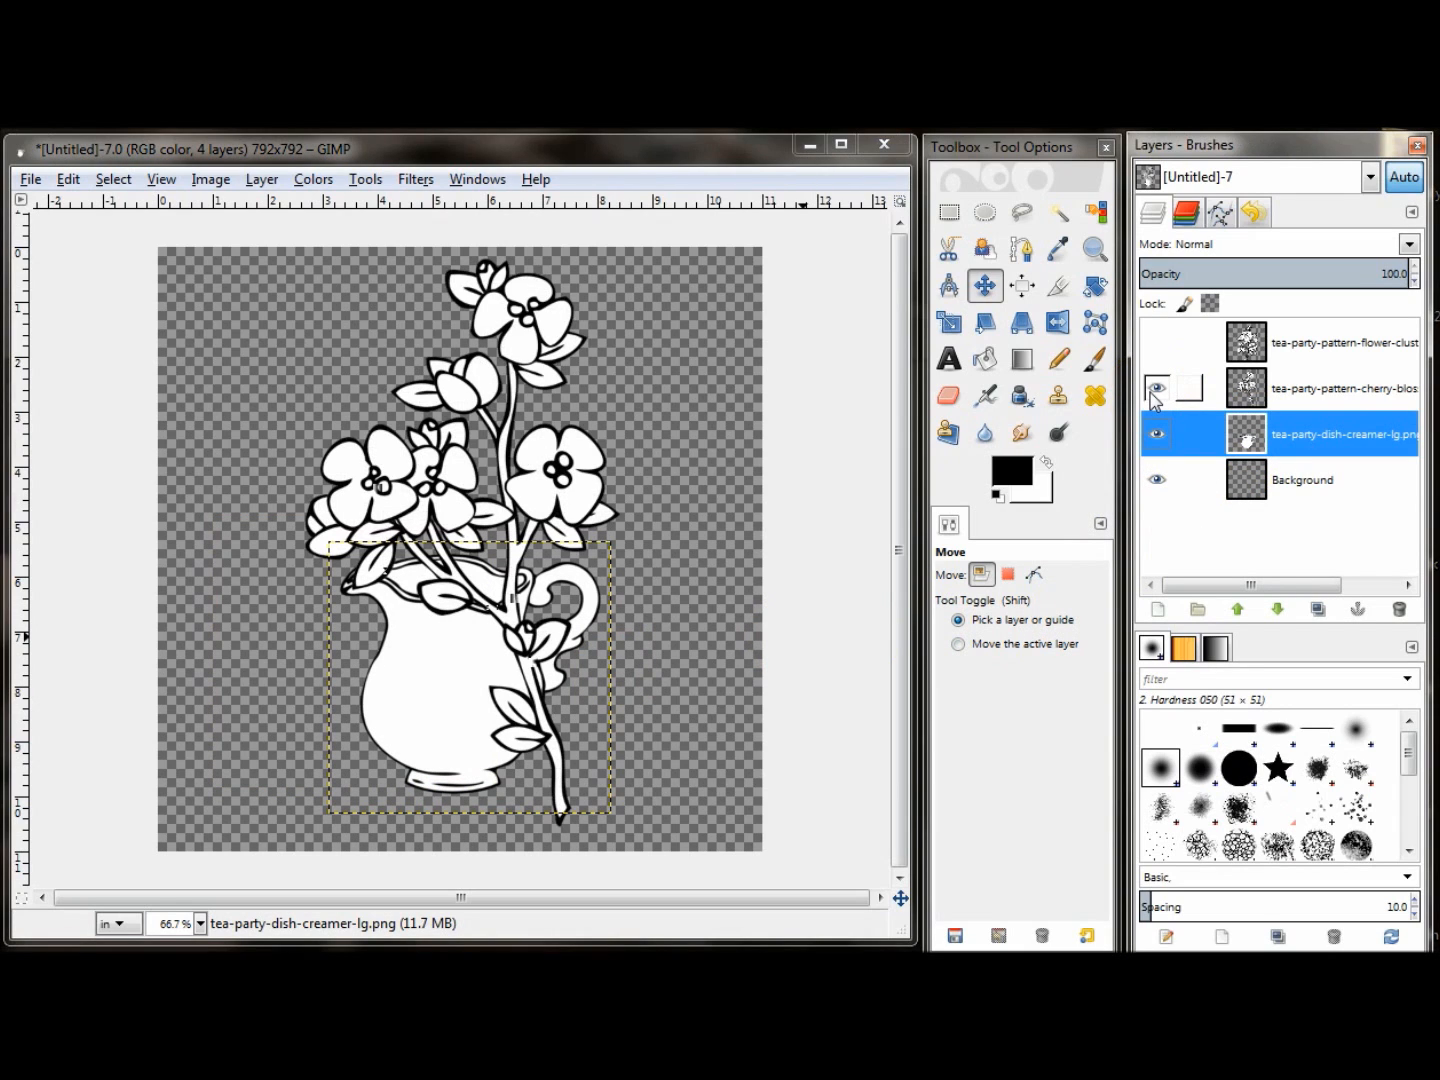
left_click(1329, 390)
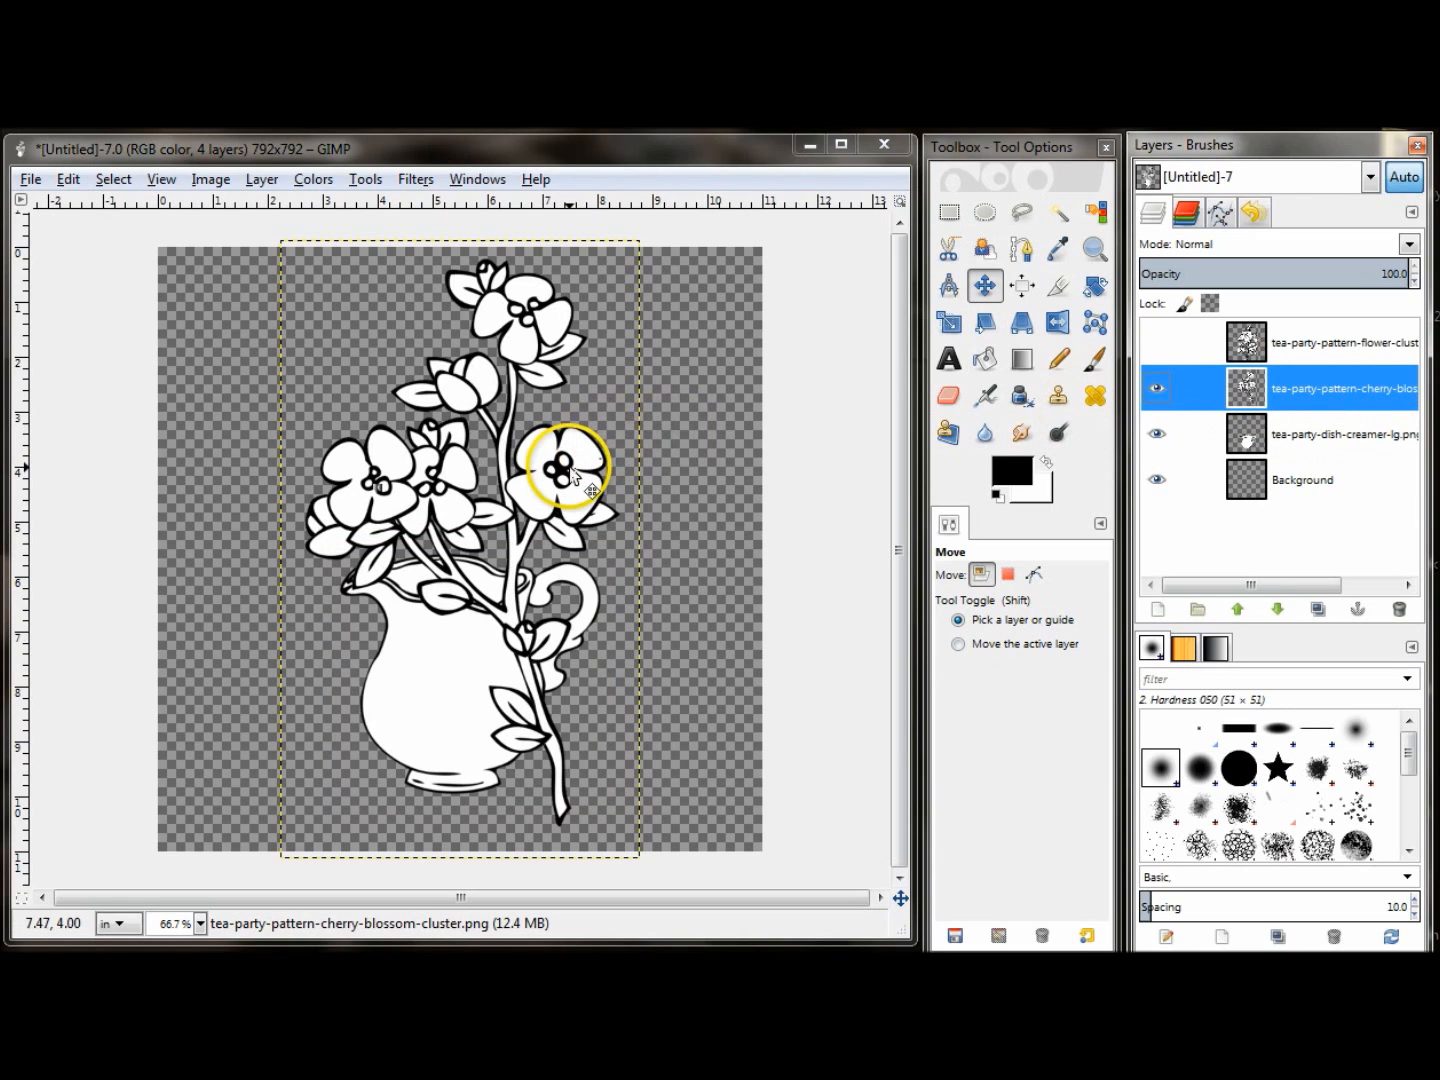
left_click(950, 324)
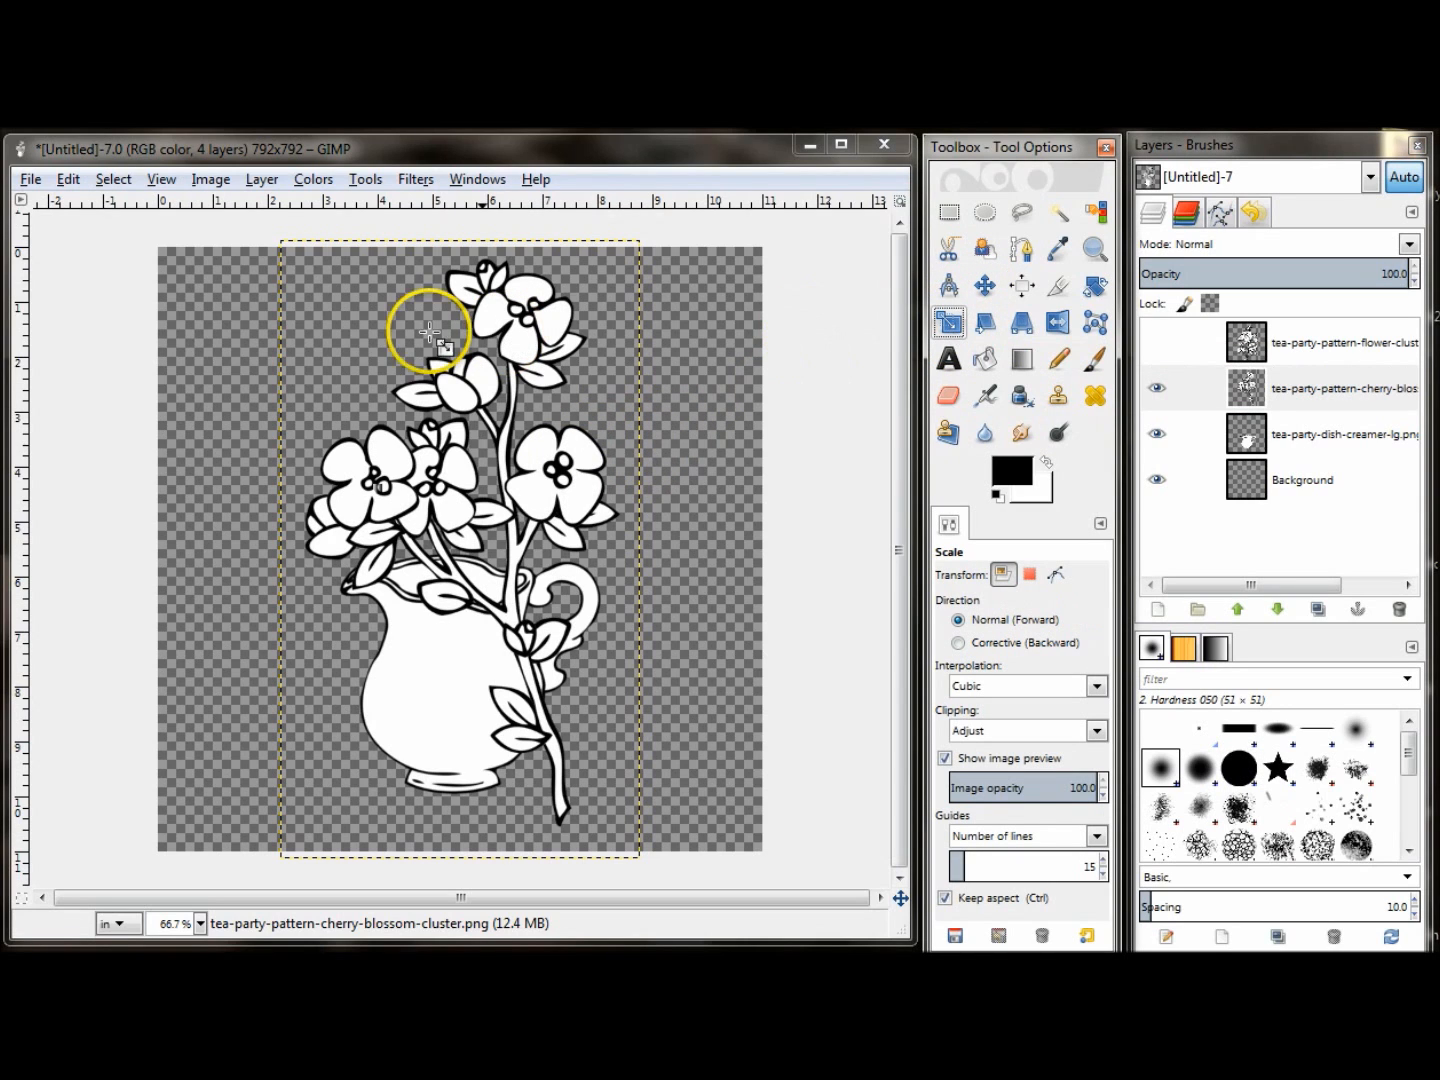
left_click(470, 392)
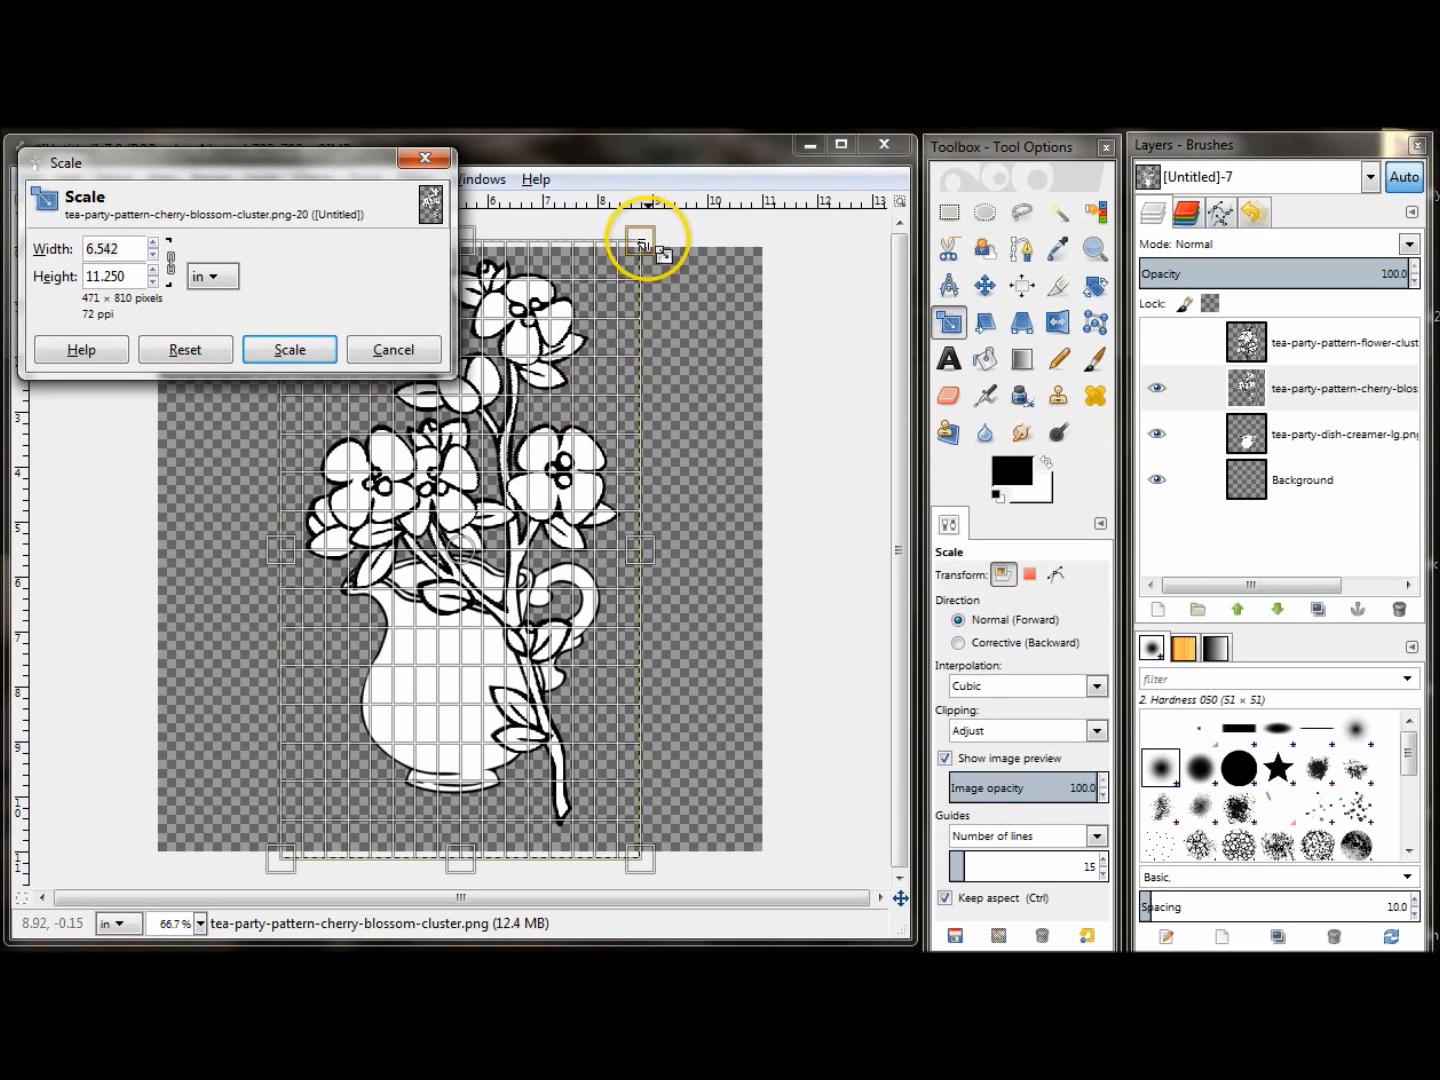
left_click_drag(633, 264, 448, 555)
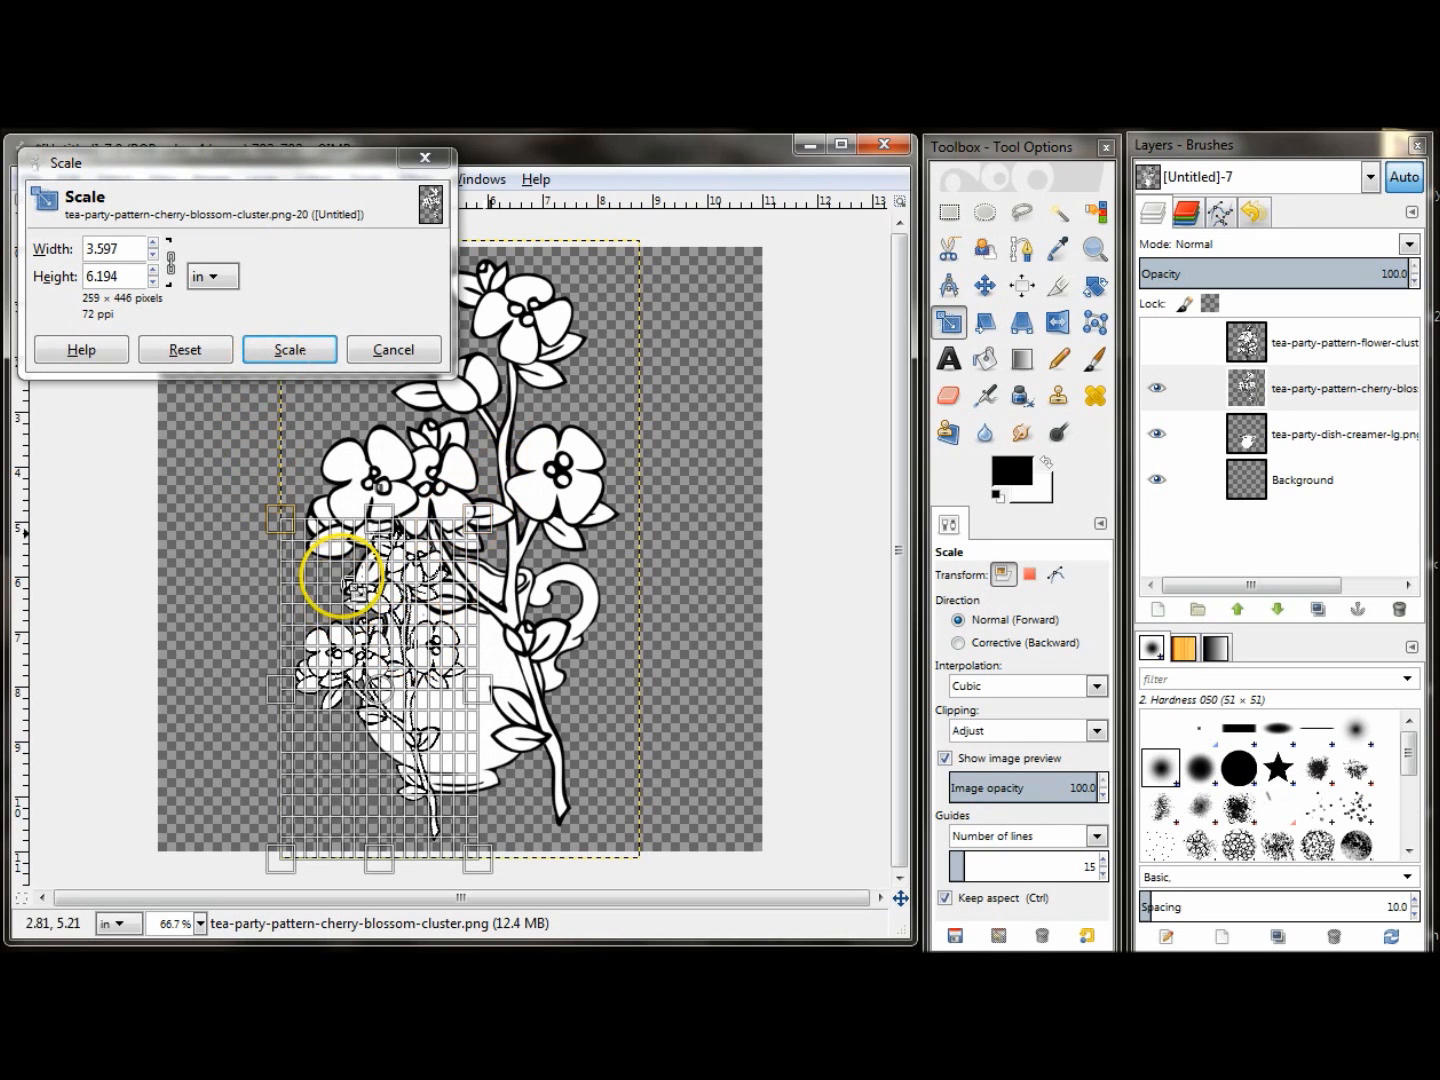
left_click(283, 352)
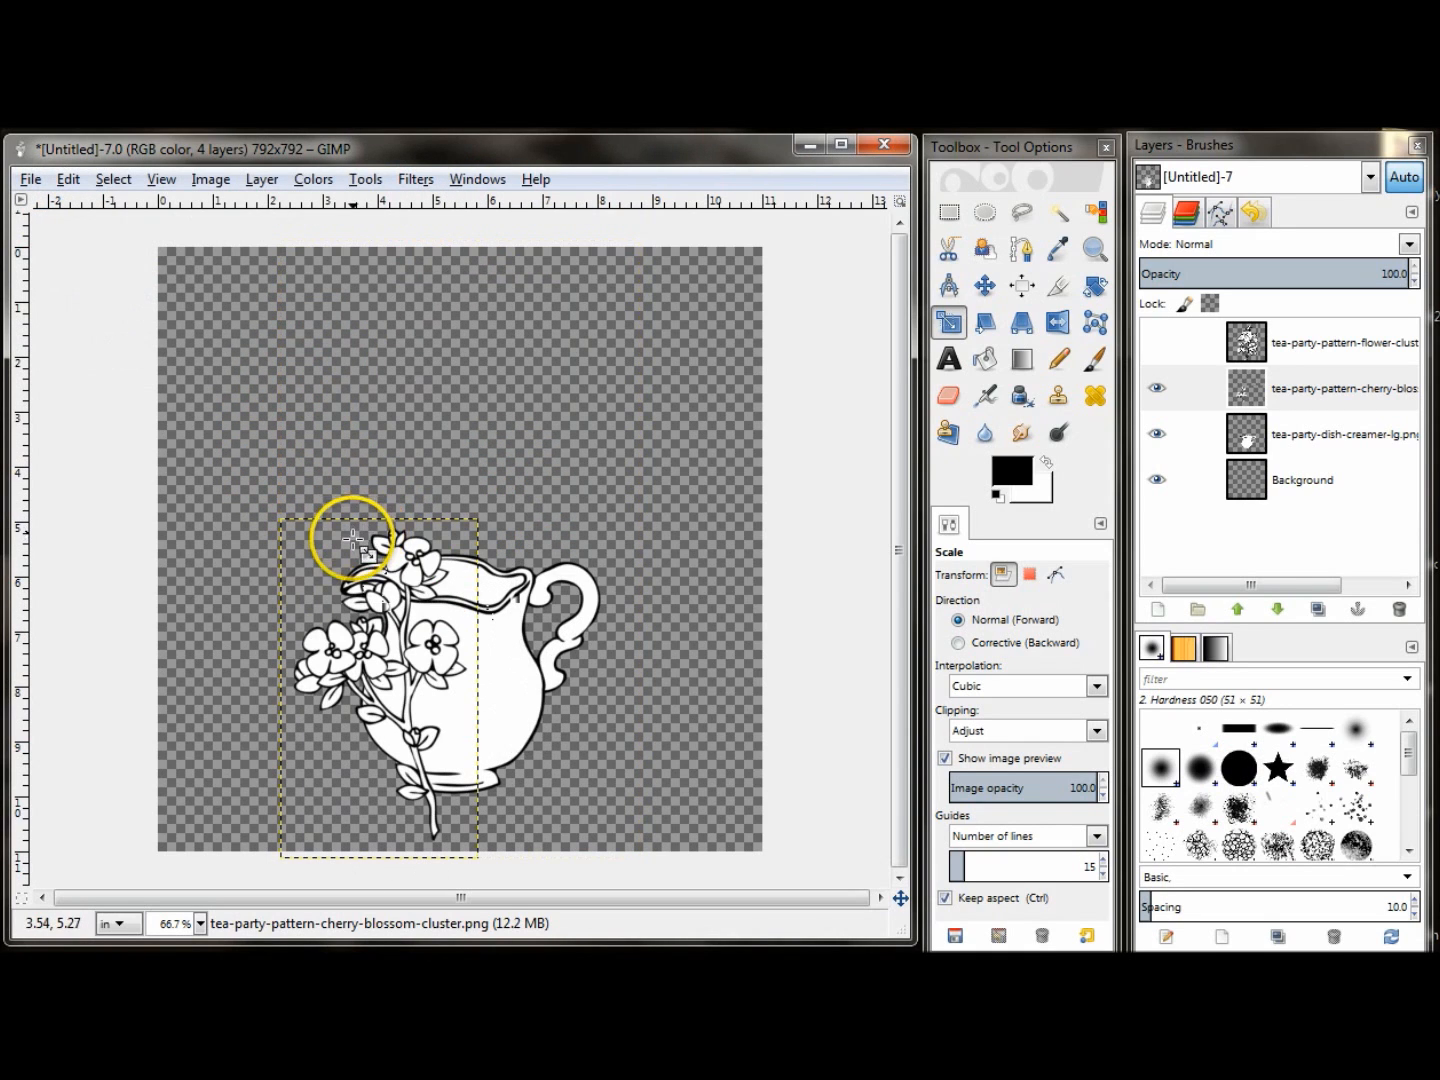
left_click(985, 285)
left_click_drag(433, 660, 432, 505)
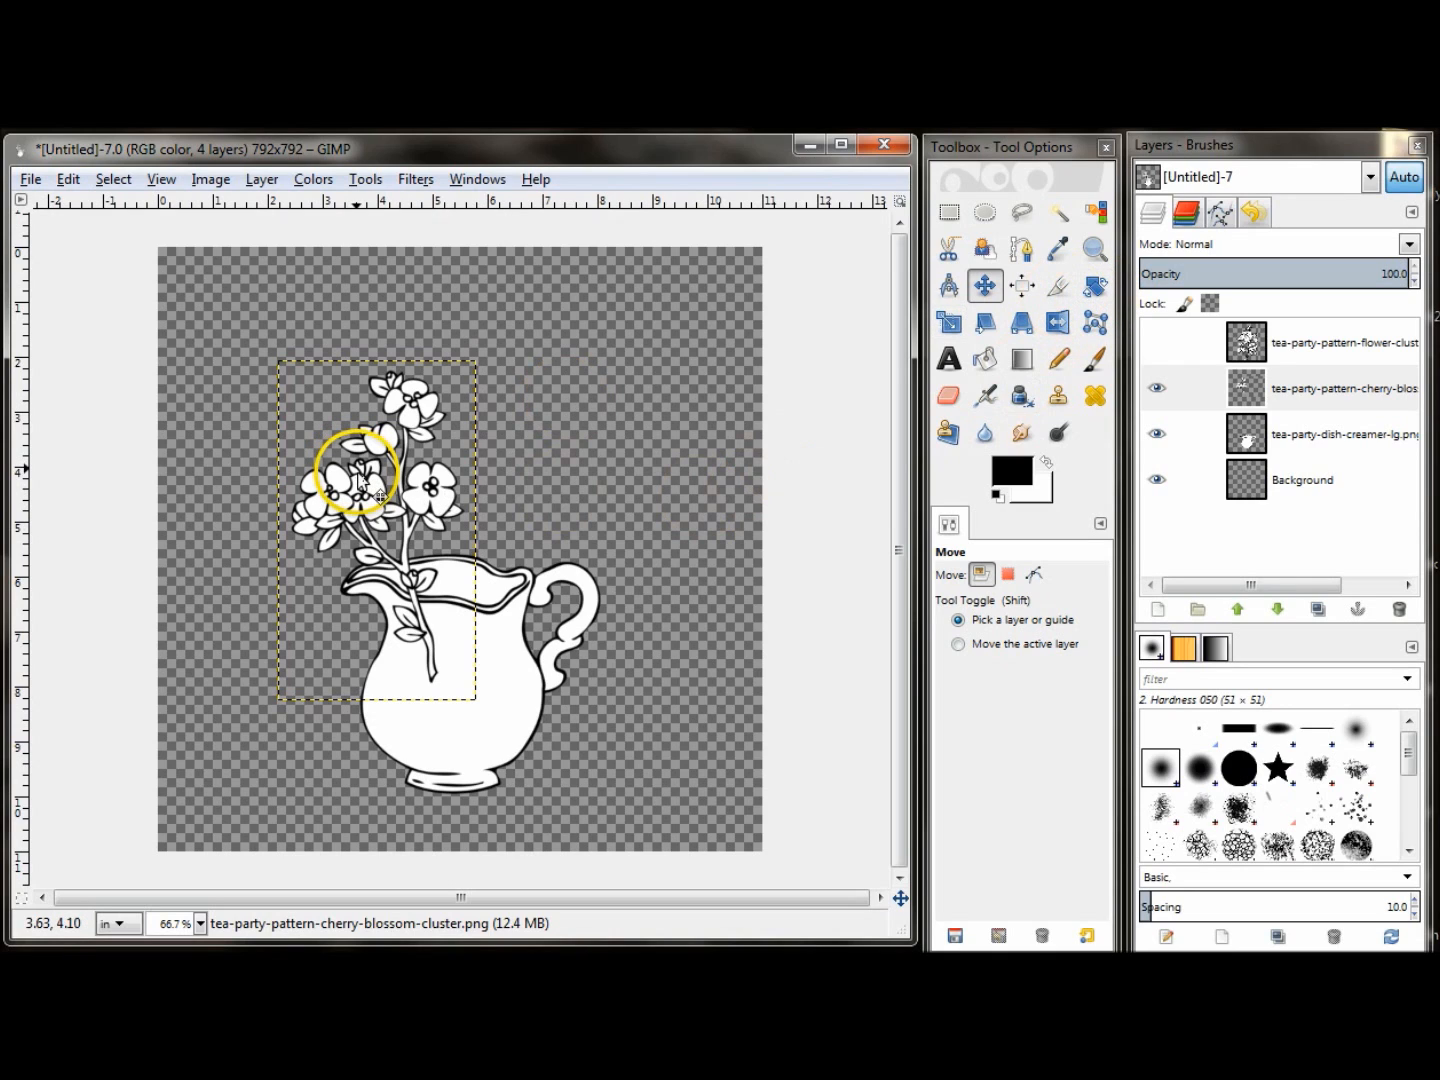
Step: Rotate the cherry blossom cluster by about -12.56° and shift it slightly left over the creamer's spout
left_click(1096, 294)
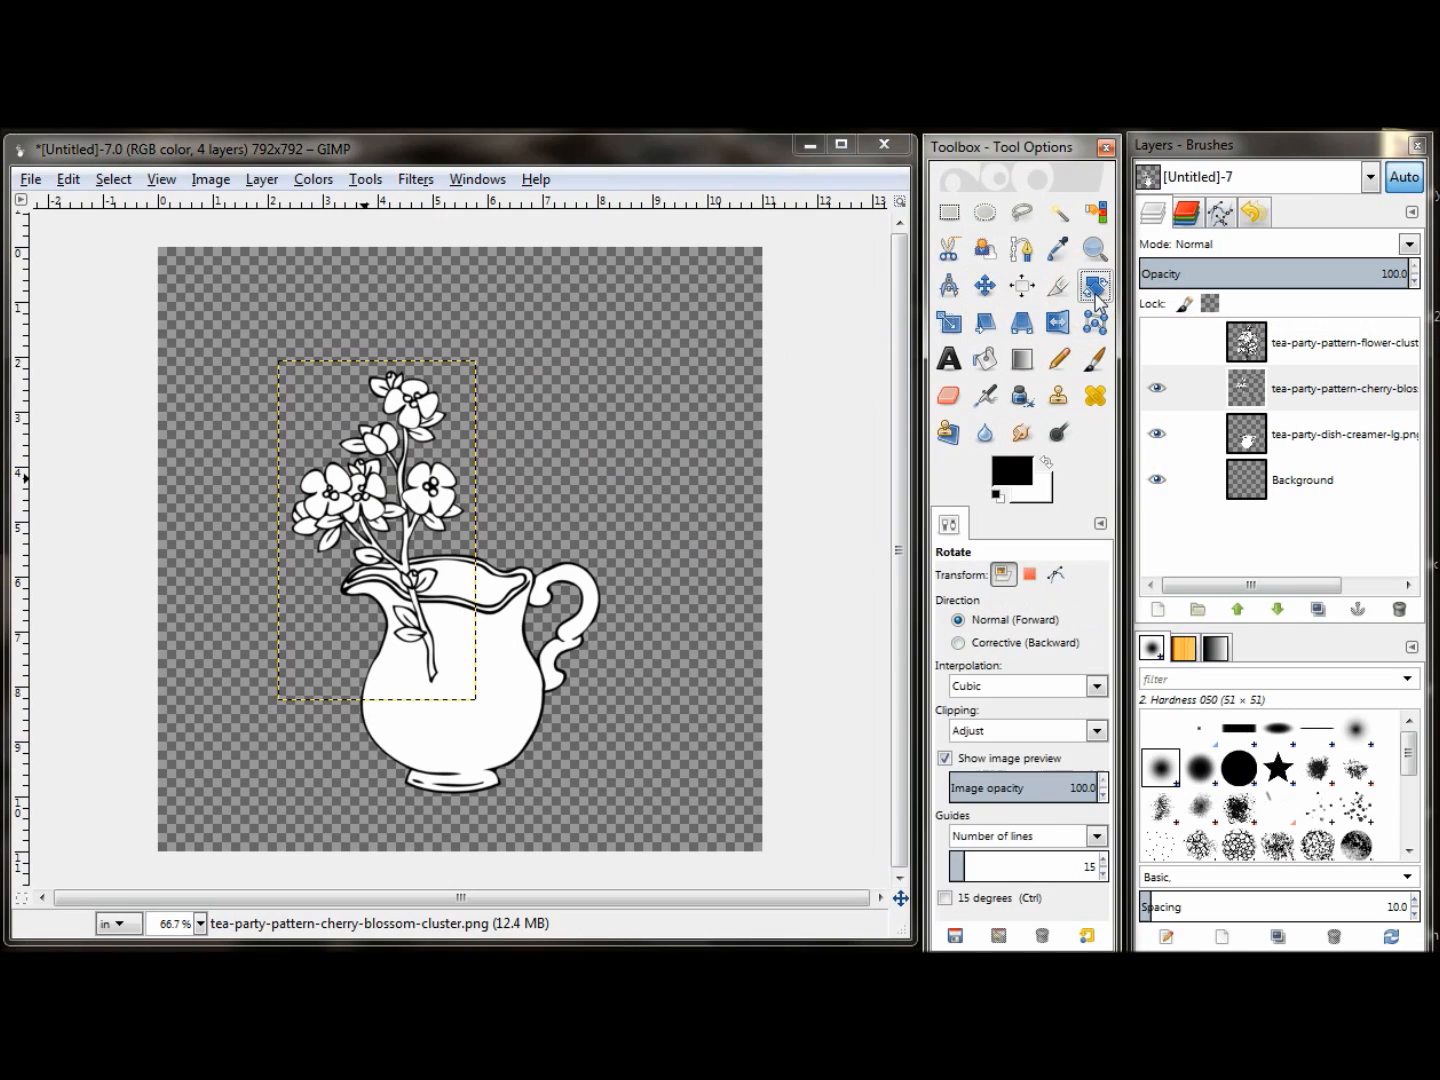
left_click(1323, 392)
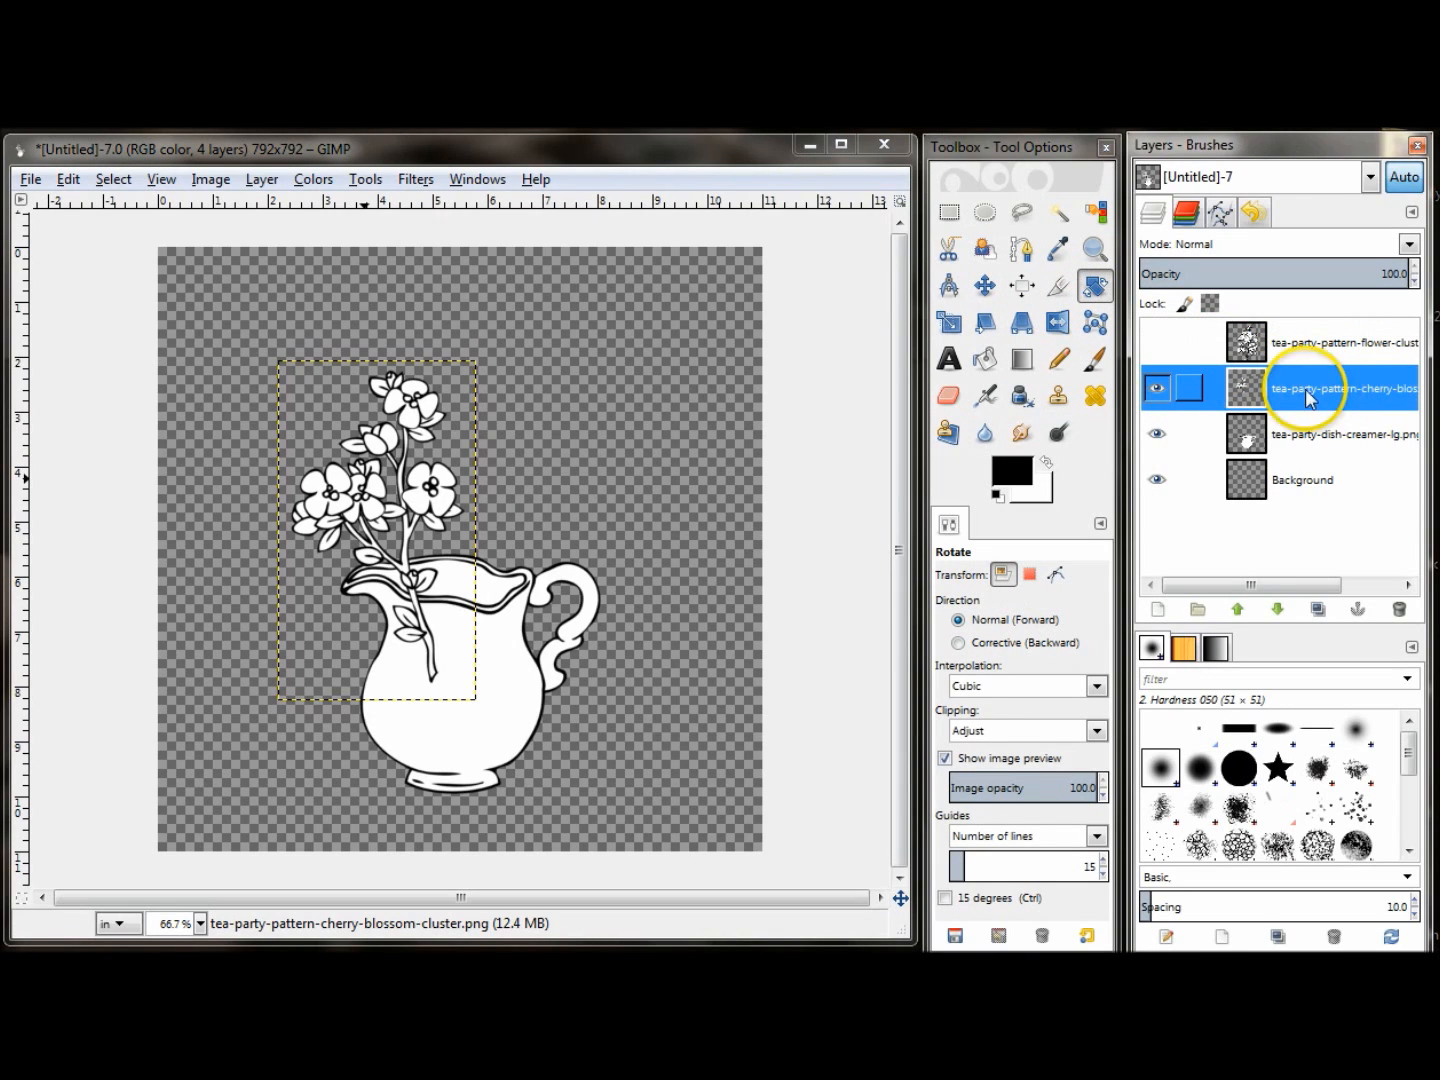
left_click(430, 490)
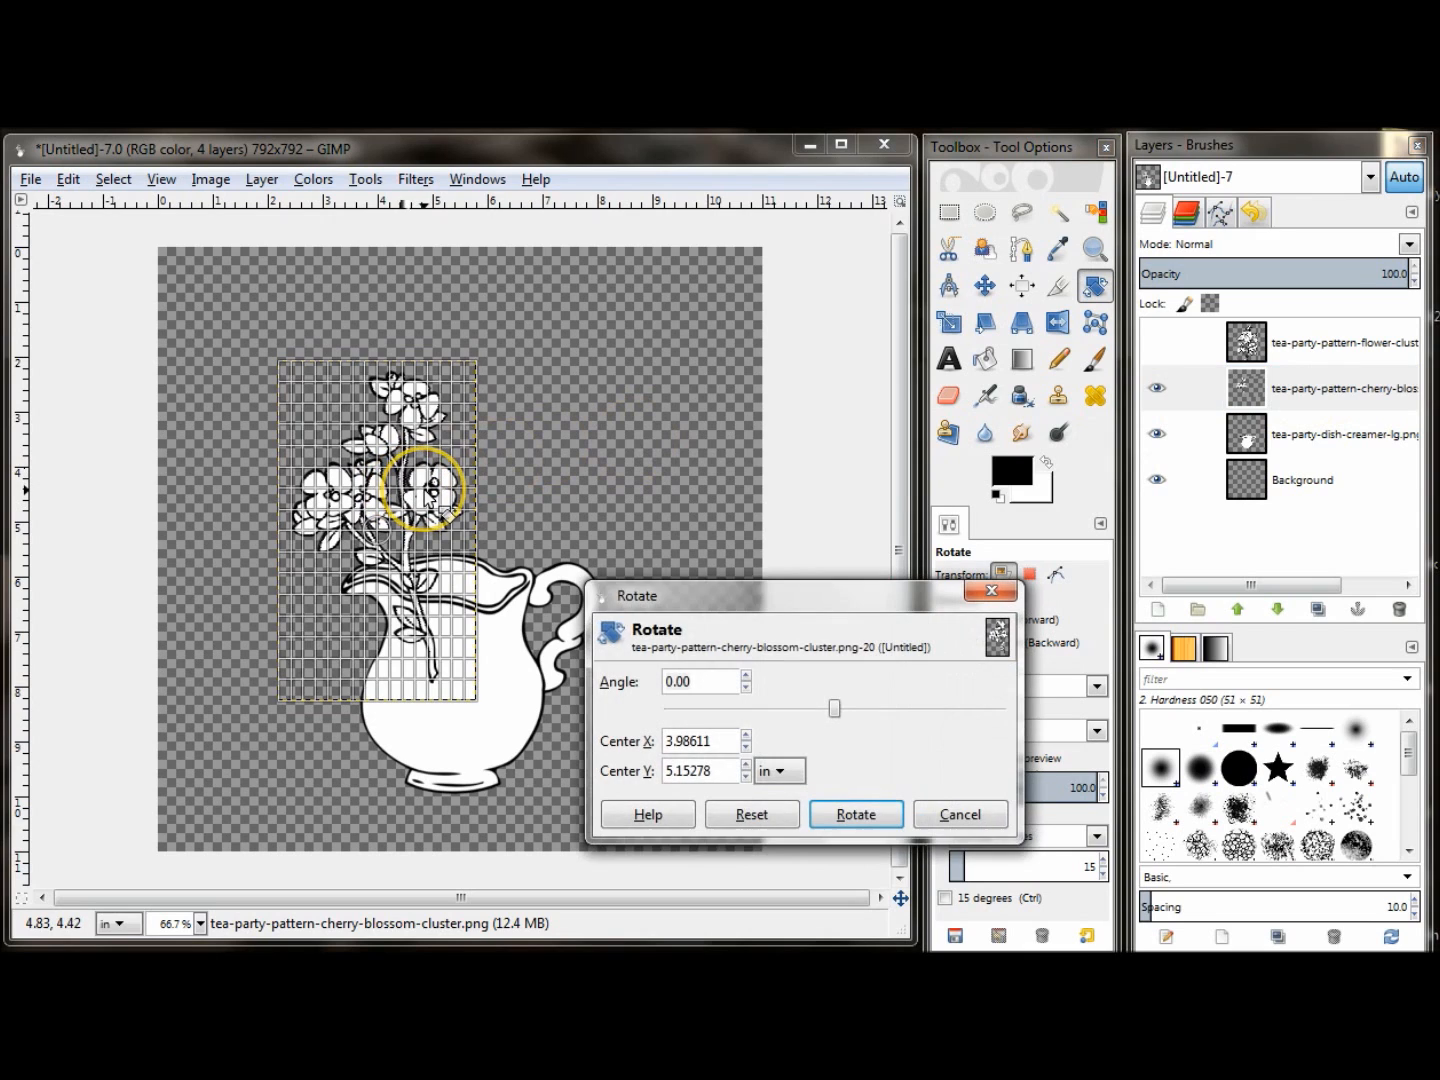
left_click_drag(447, 513, 425, 510)
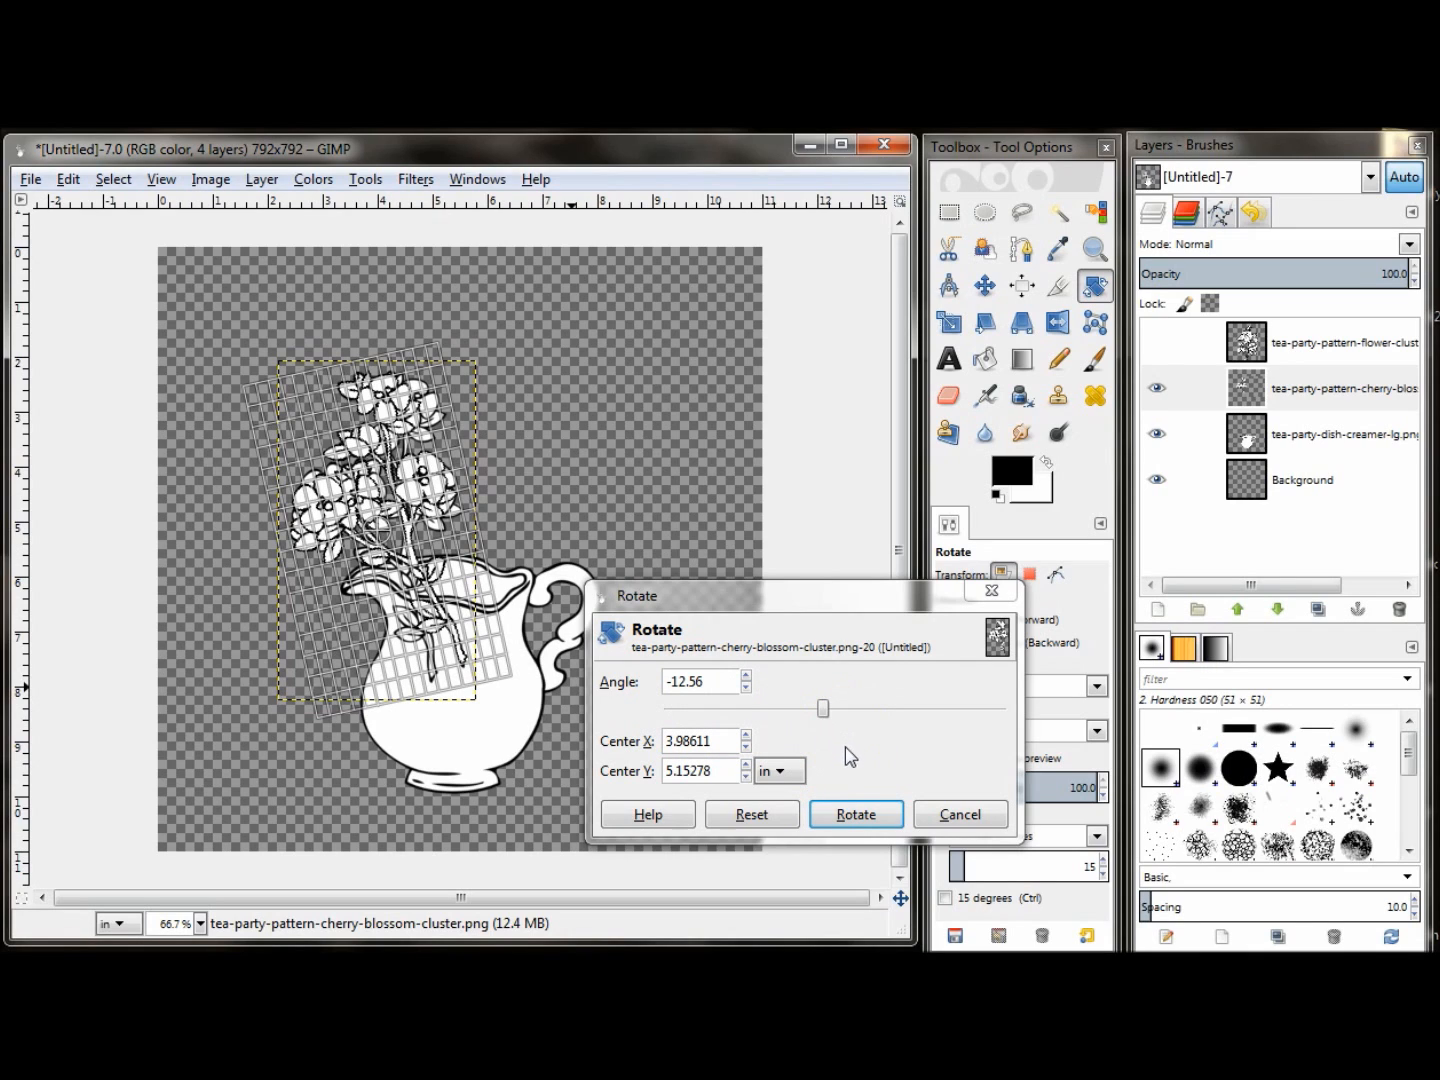
left_click(856, 815)
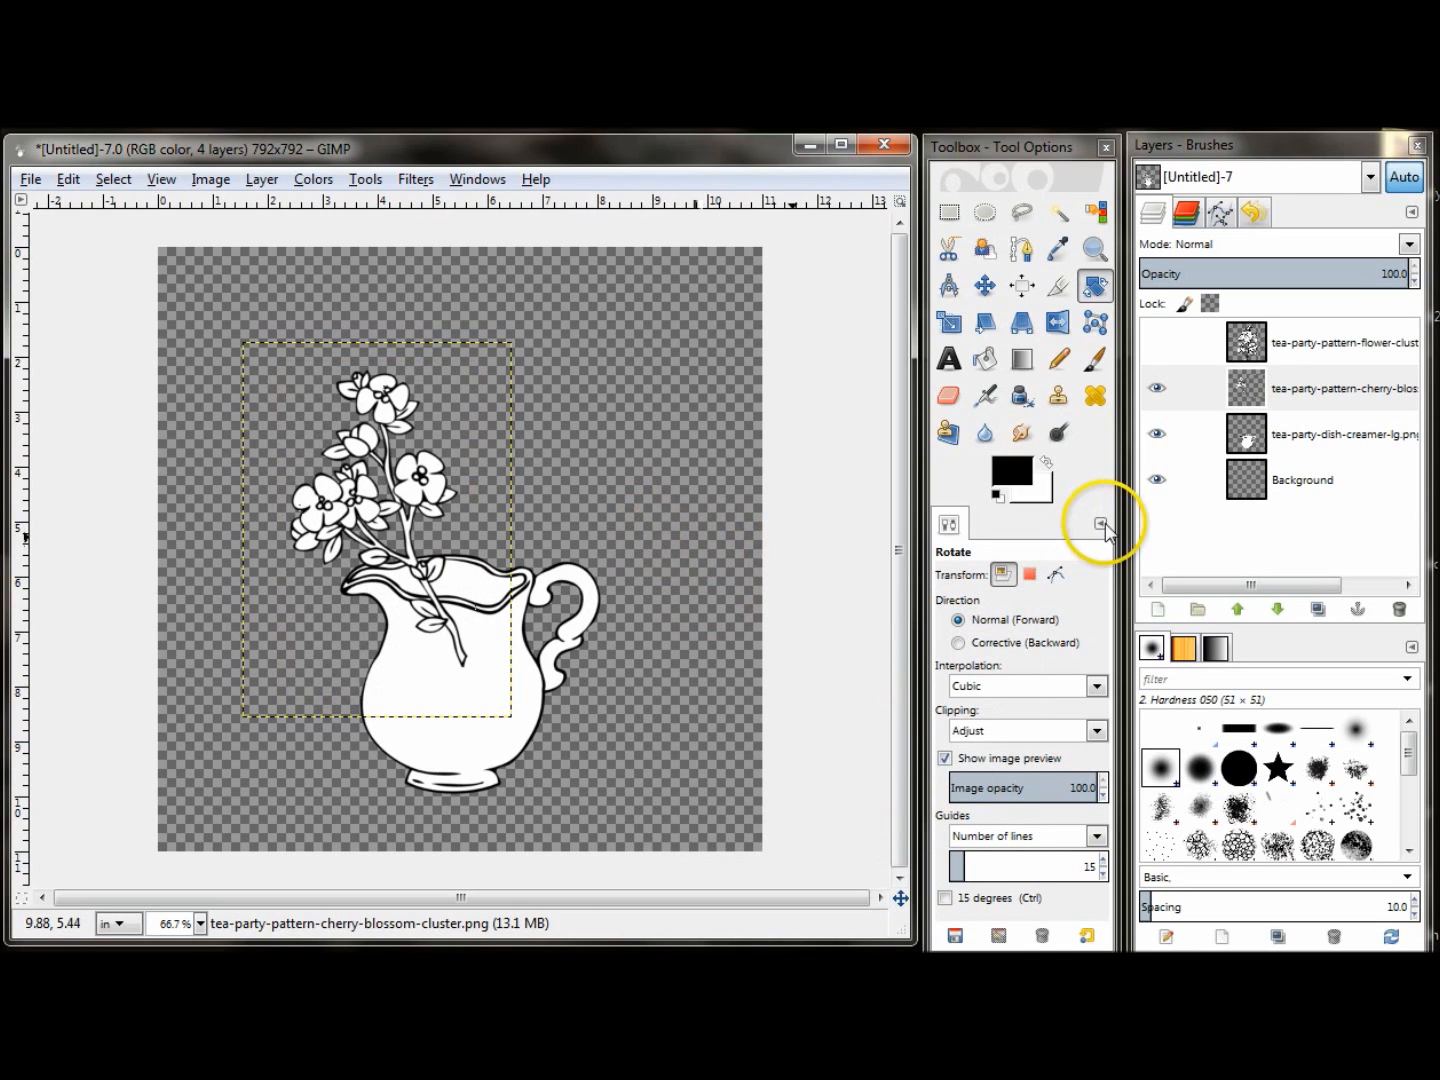
left_click(985, 286)
left_click_drag(427, 487, 413, 488)
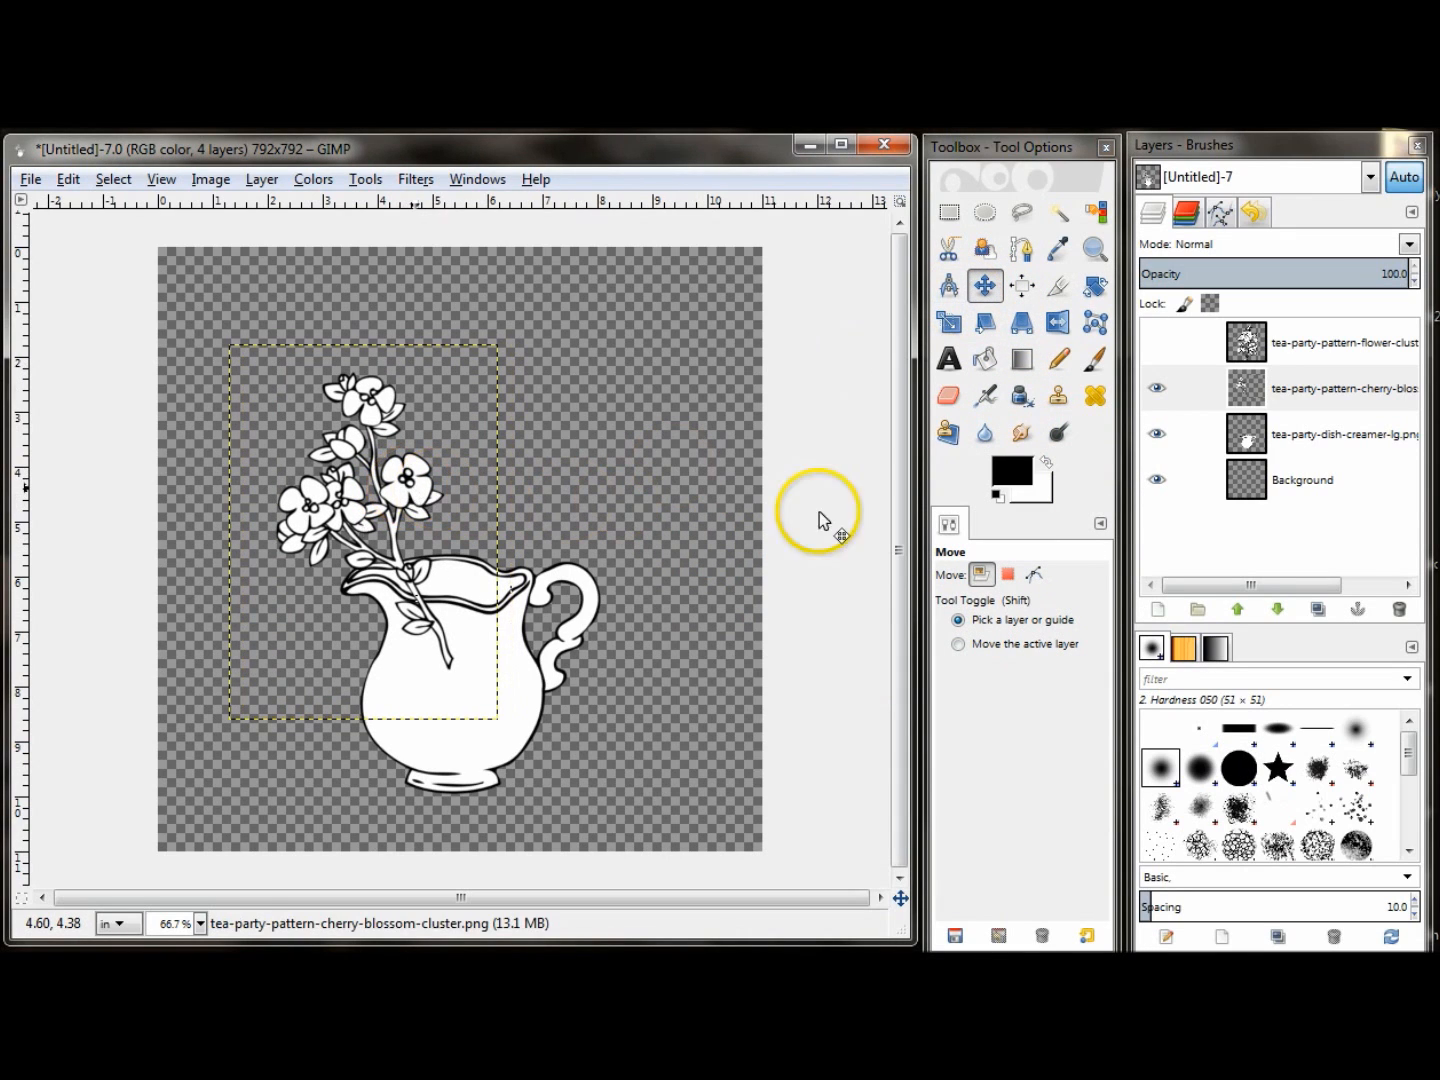
Step: Duplicate the cherry blossom cluster layer, hide the copy and make the original layer active
left_click(1316, 400)
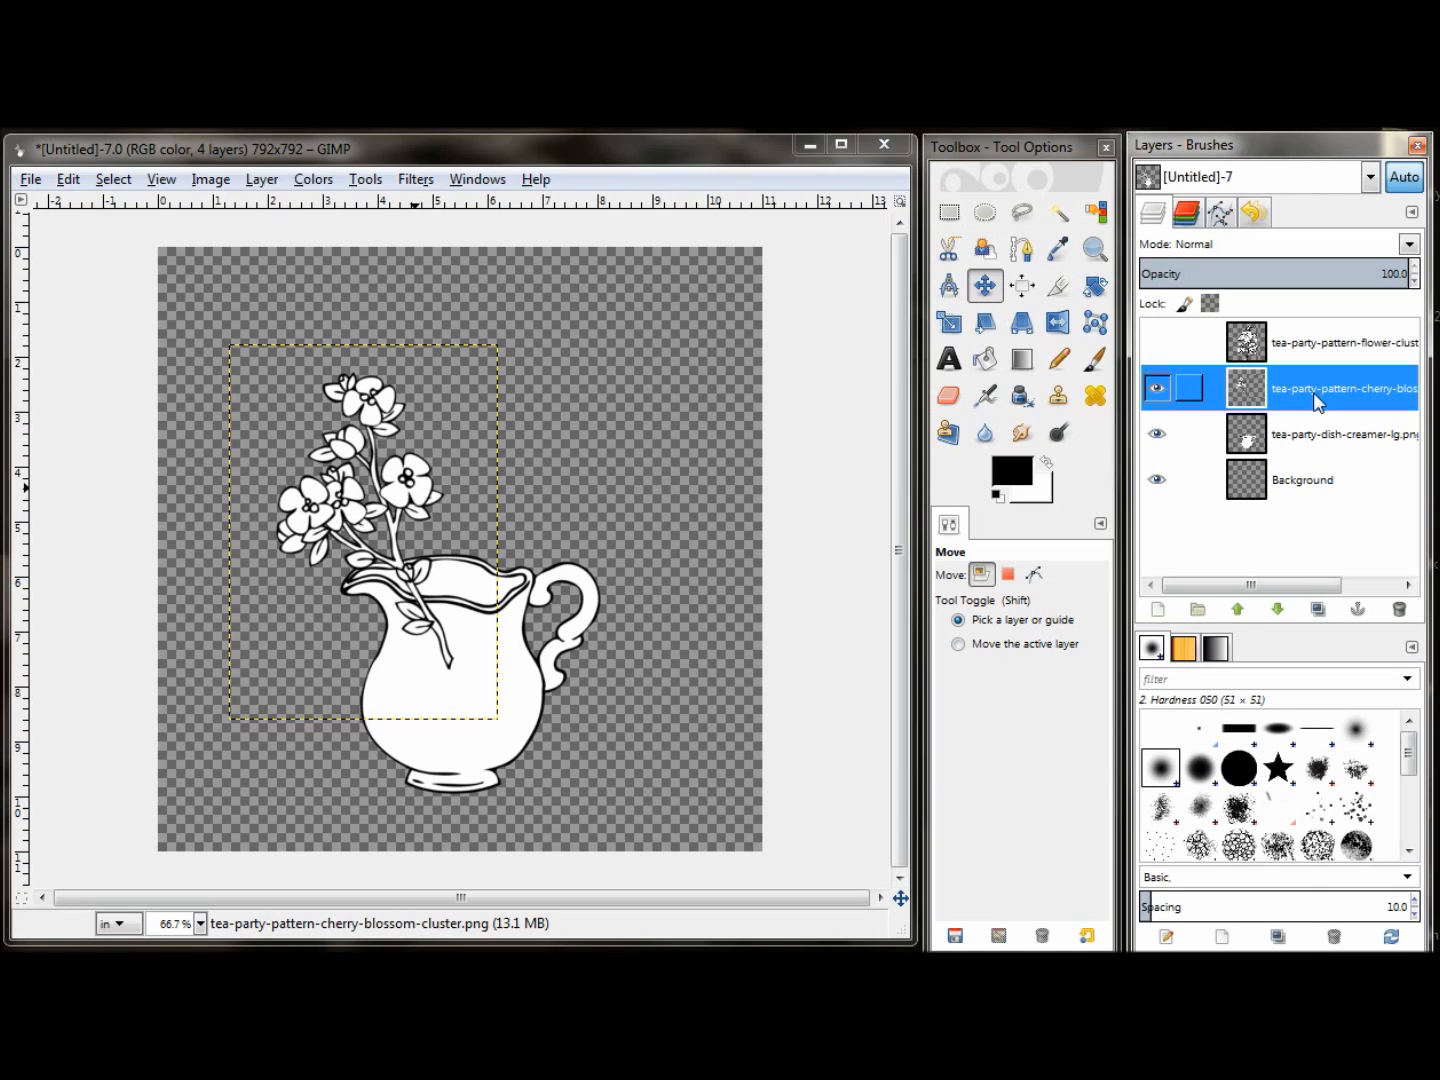
right_click(1316, 400)
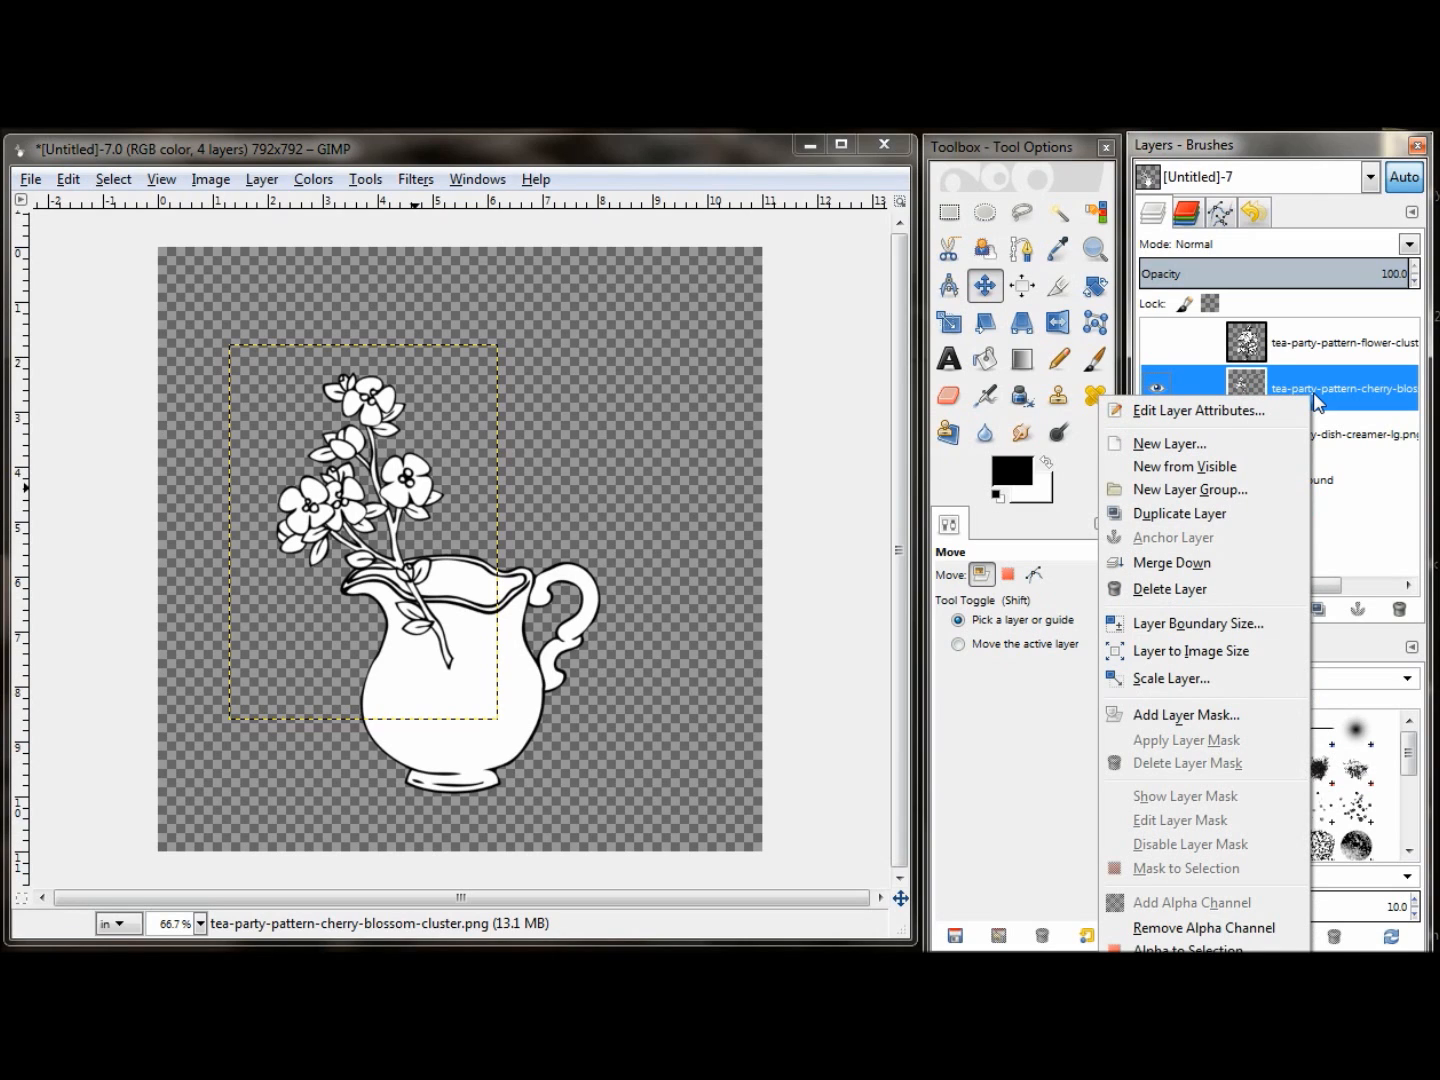
left_click(1190, 513)
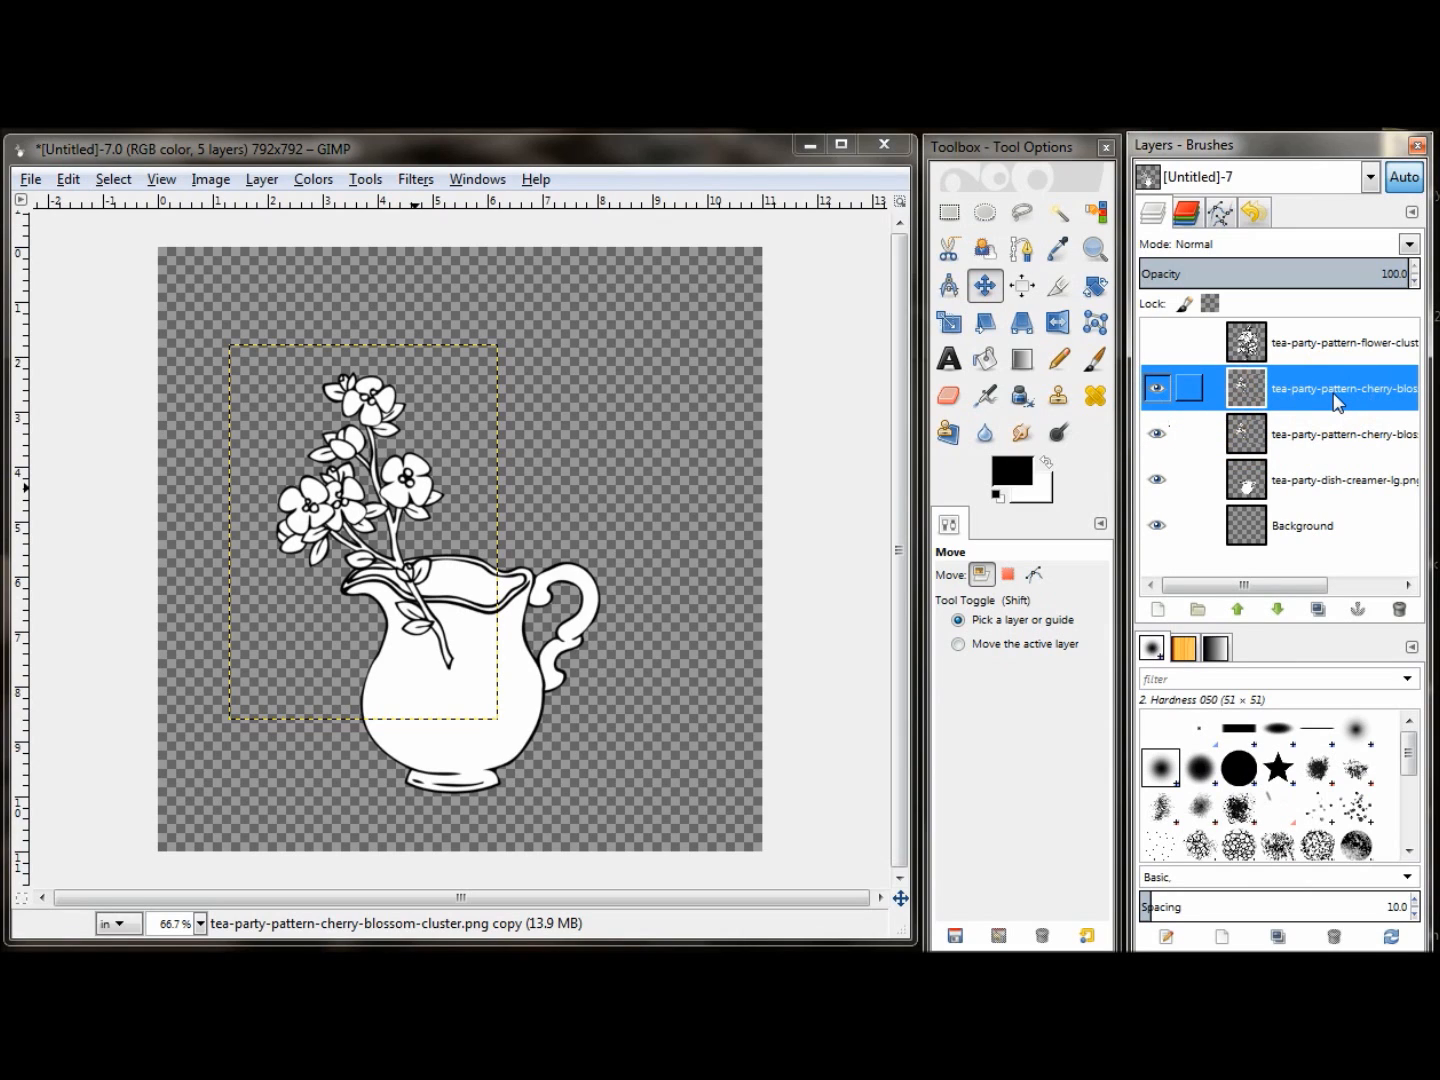
left_click(1157, 390)
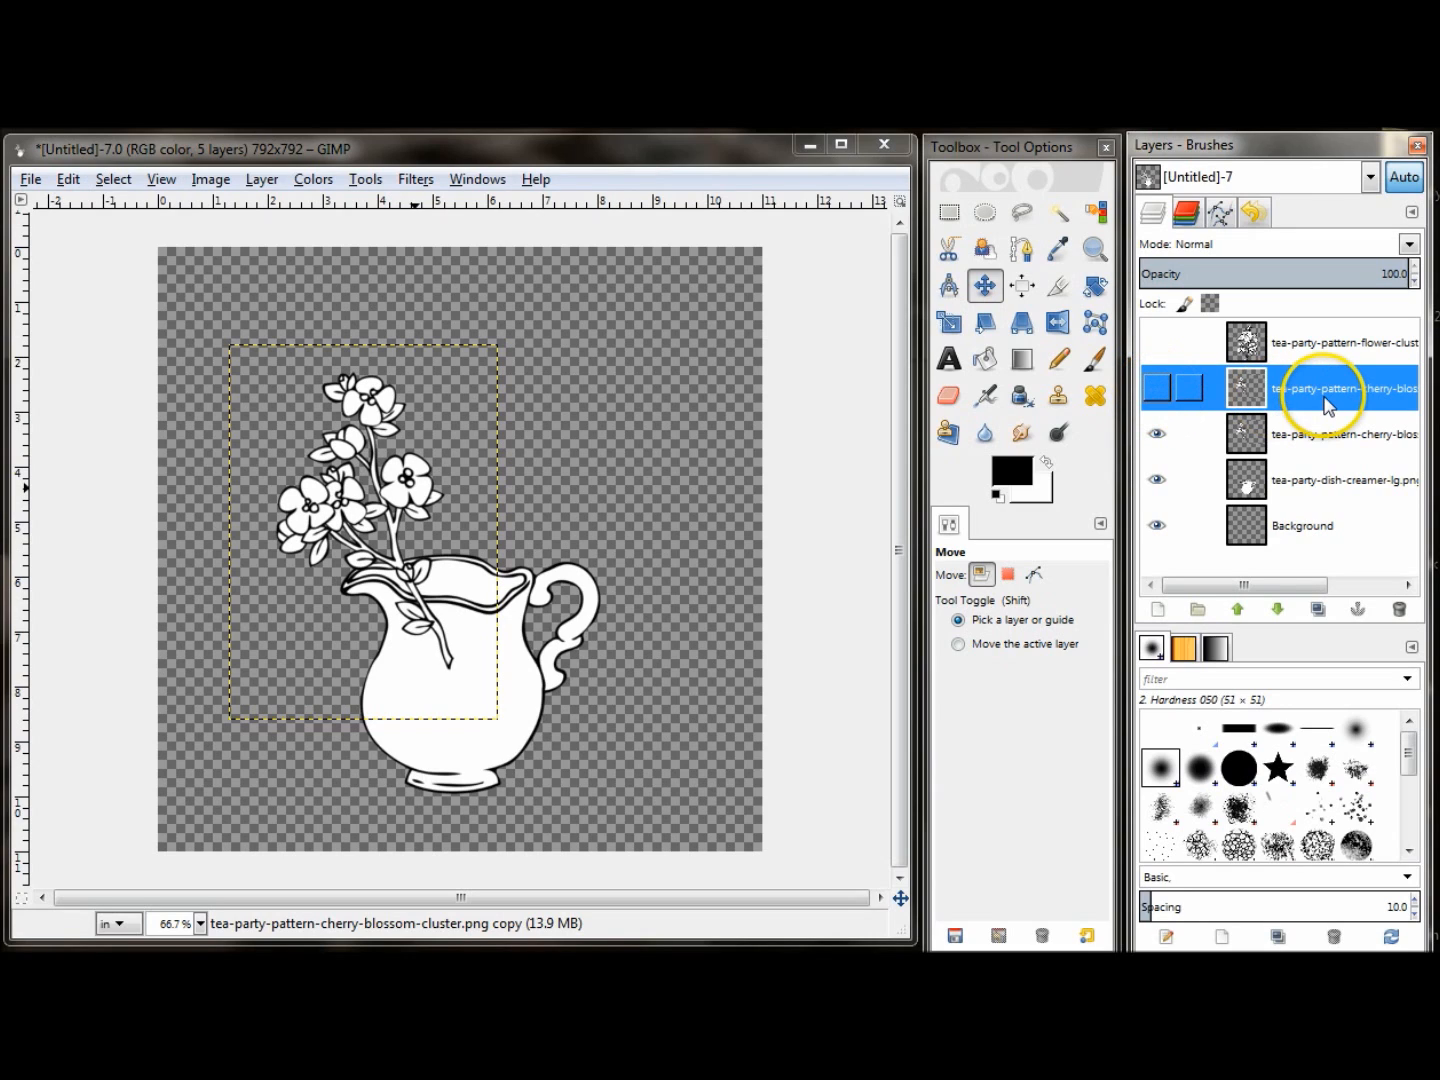
left_click(1314, 446)
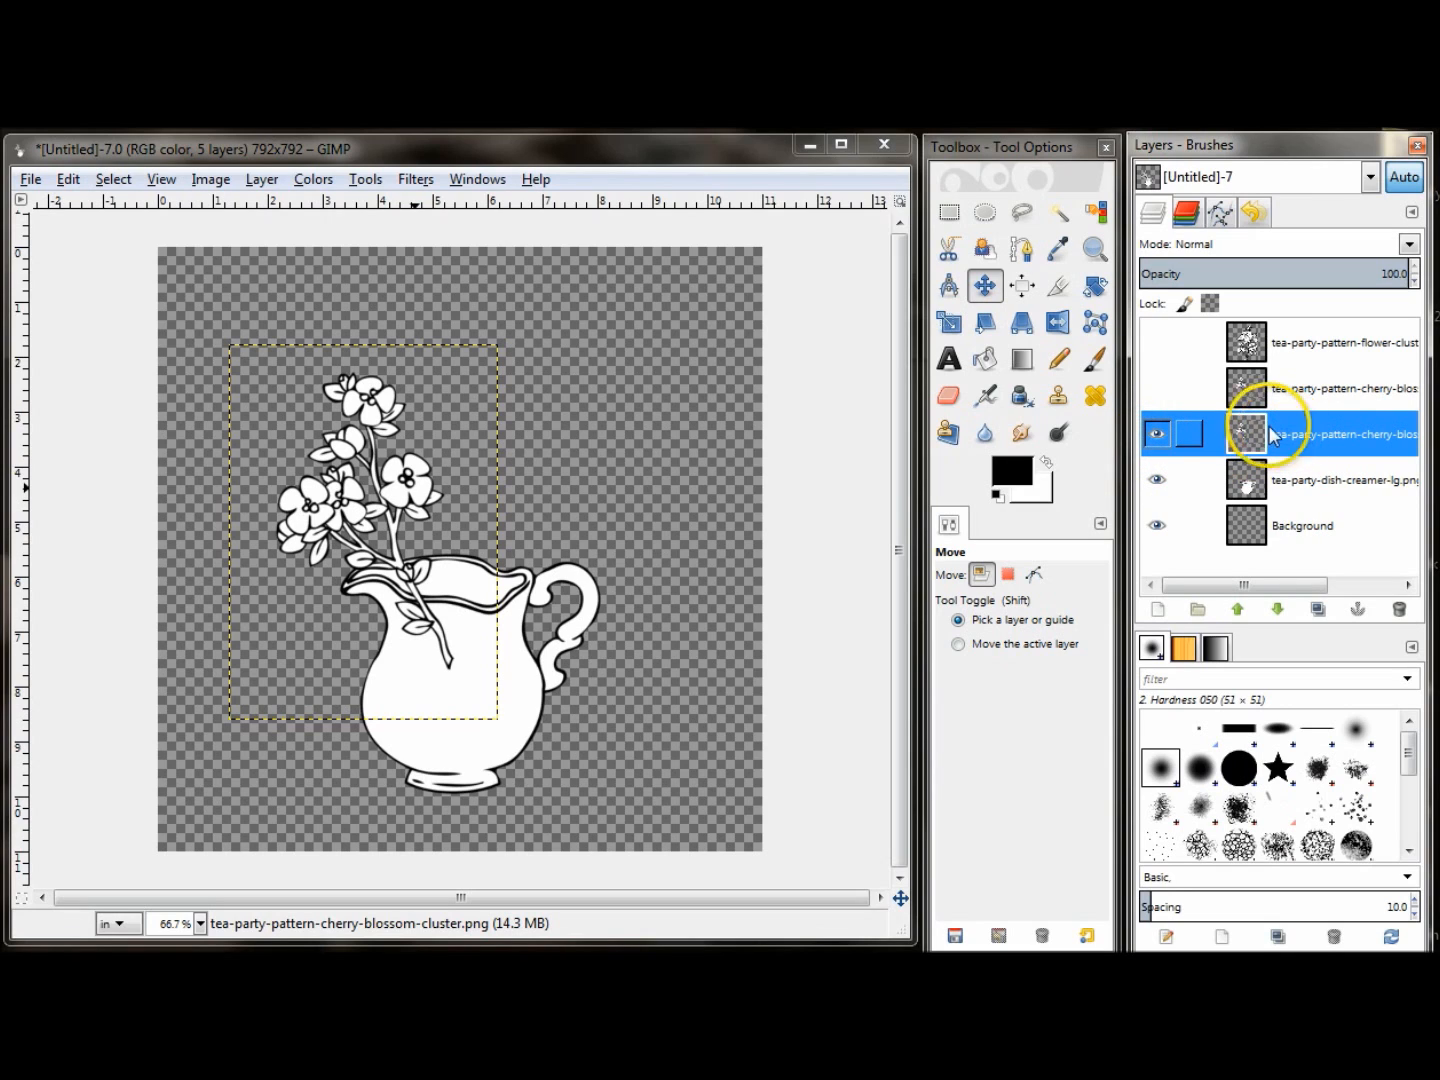
Step: Flip the original cherry blossom cluster horizontally and move it over the handle side of the creamer's mouth
left_click(1059, 328)
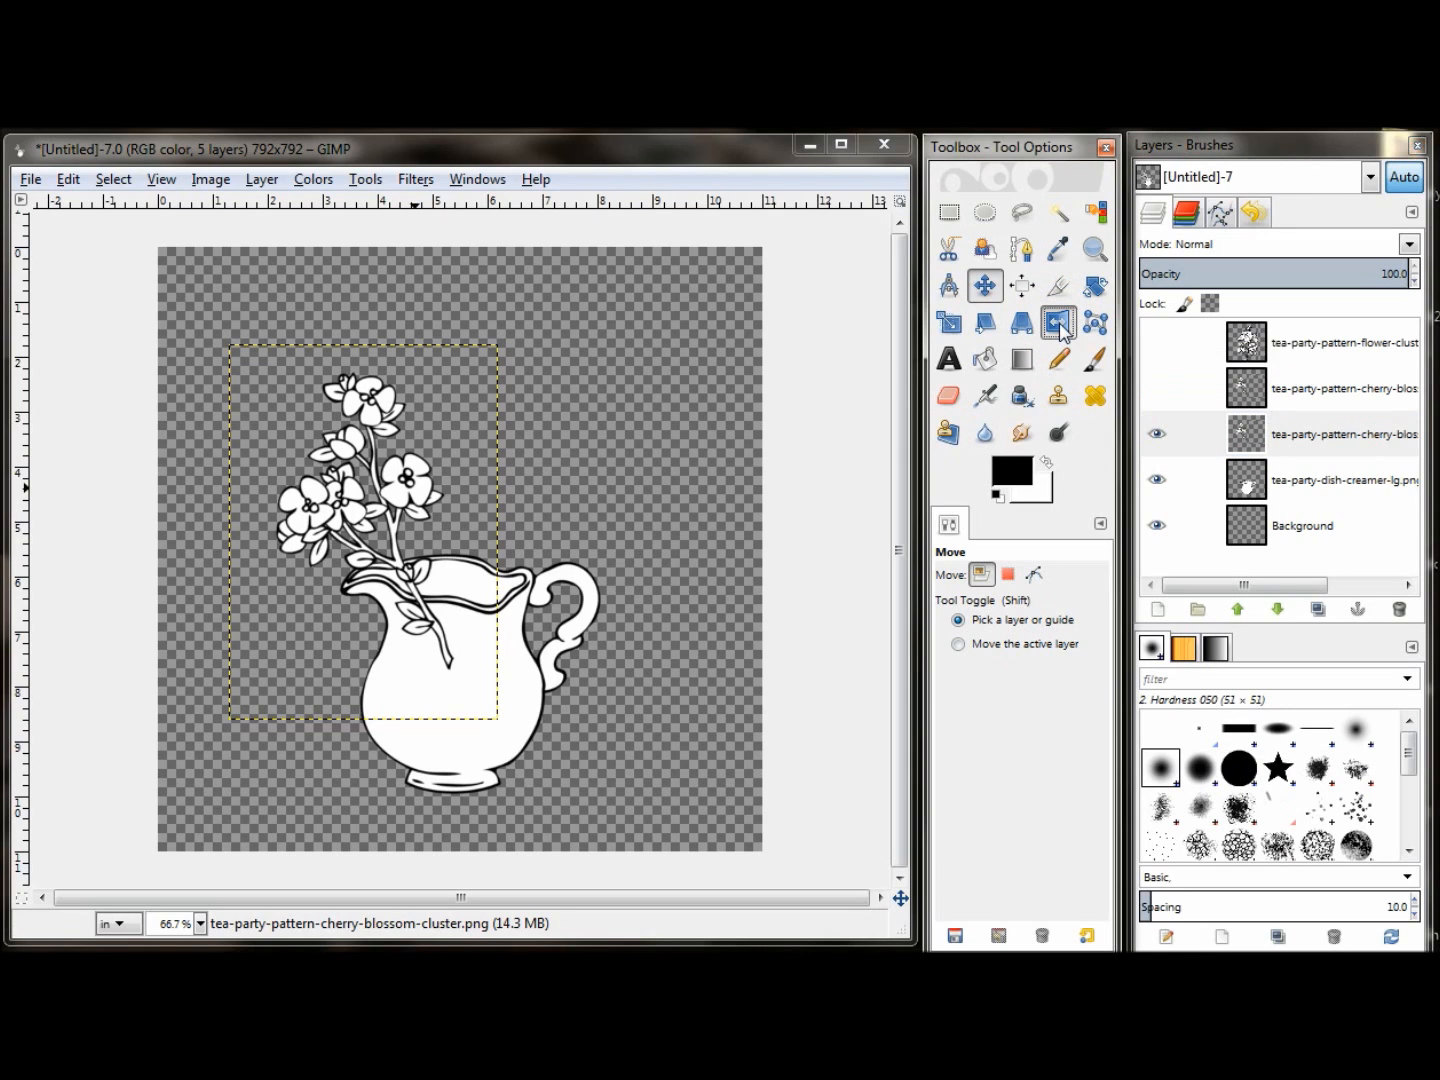
left_click(412, 485)
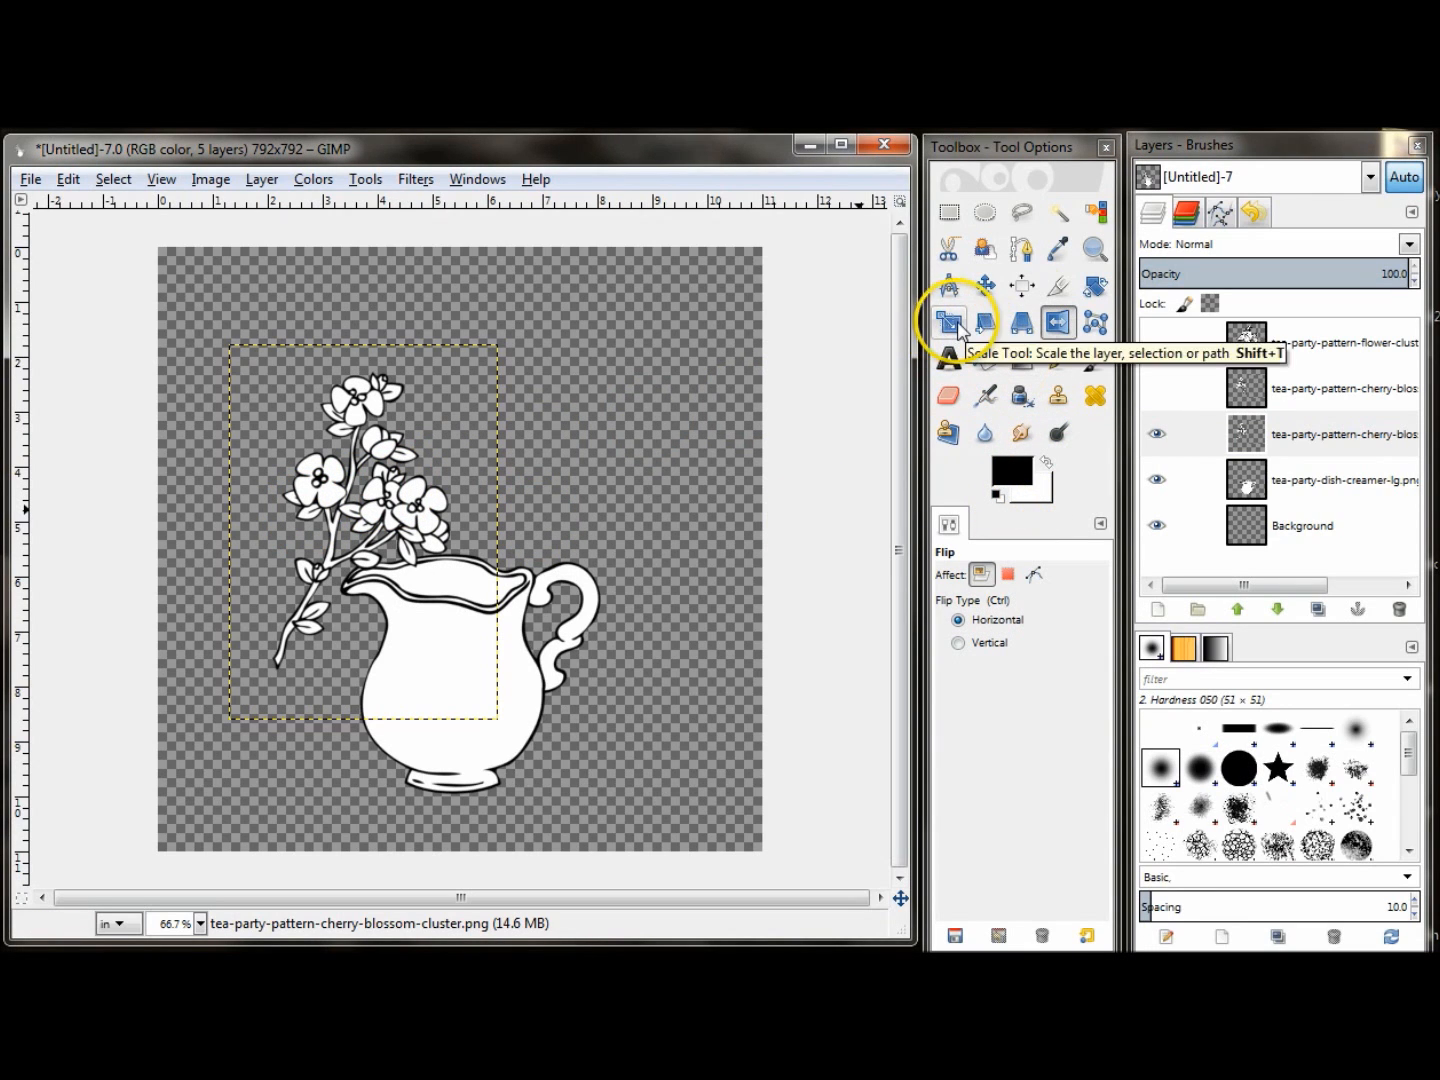
left_click(985, 285)
left_click_drag(403, 517, 579, 502)
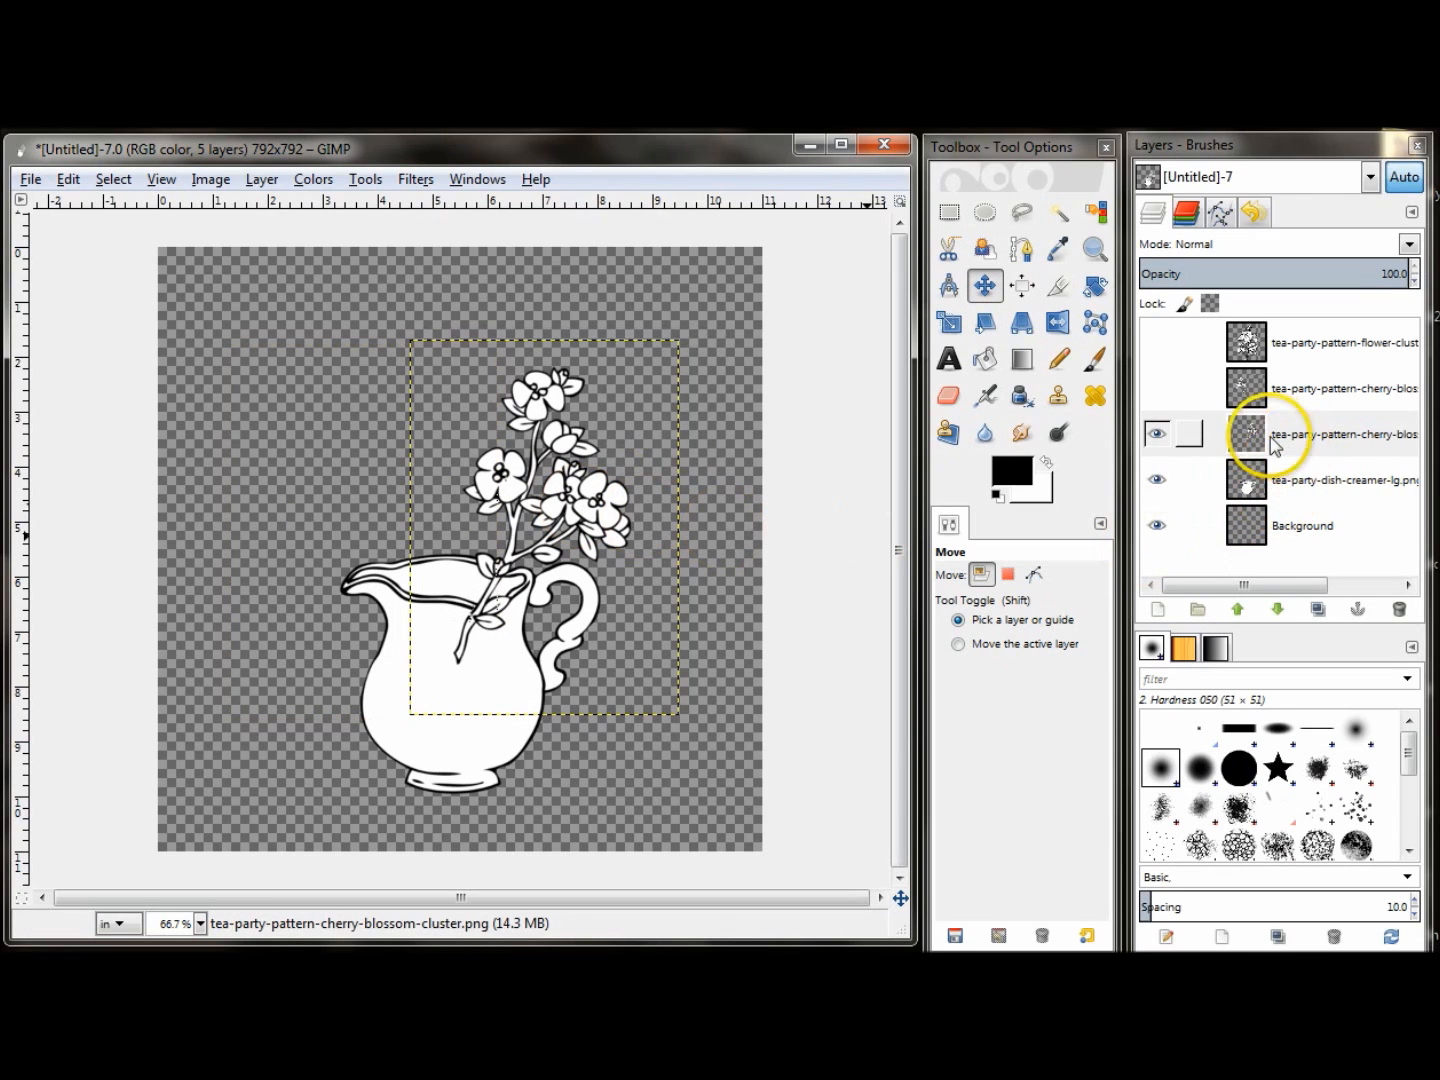
Step: Hide both cherry blossom cluster layers, then show the flower cluster layer and make it active
left_click(1157, 389)
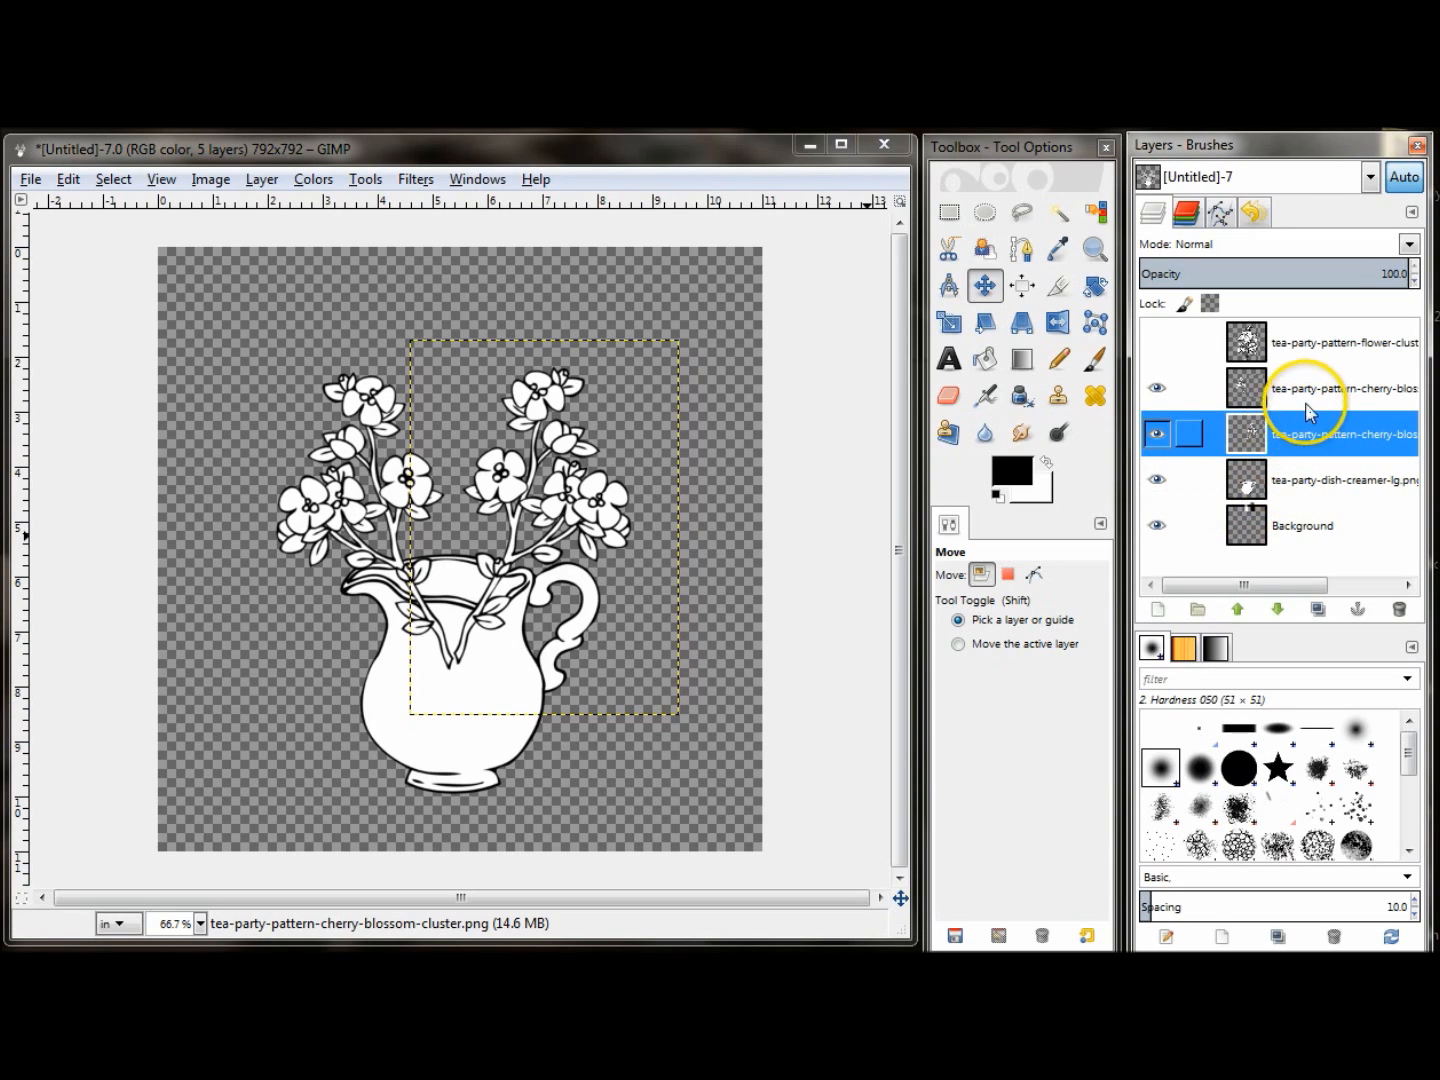
left_click(1157, 389)
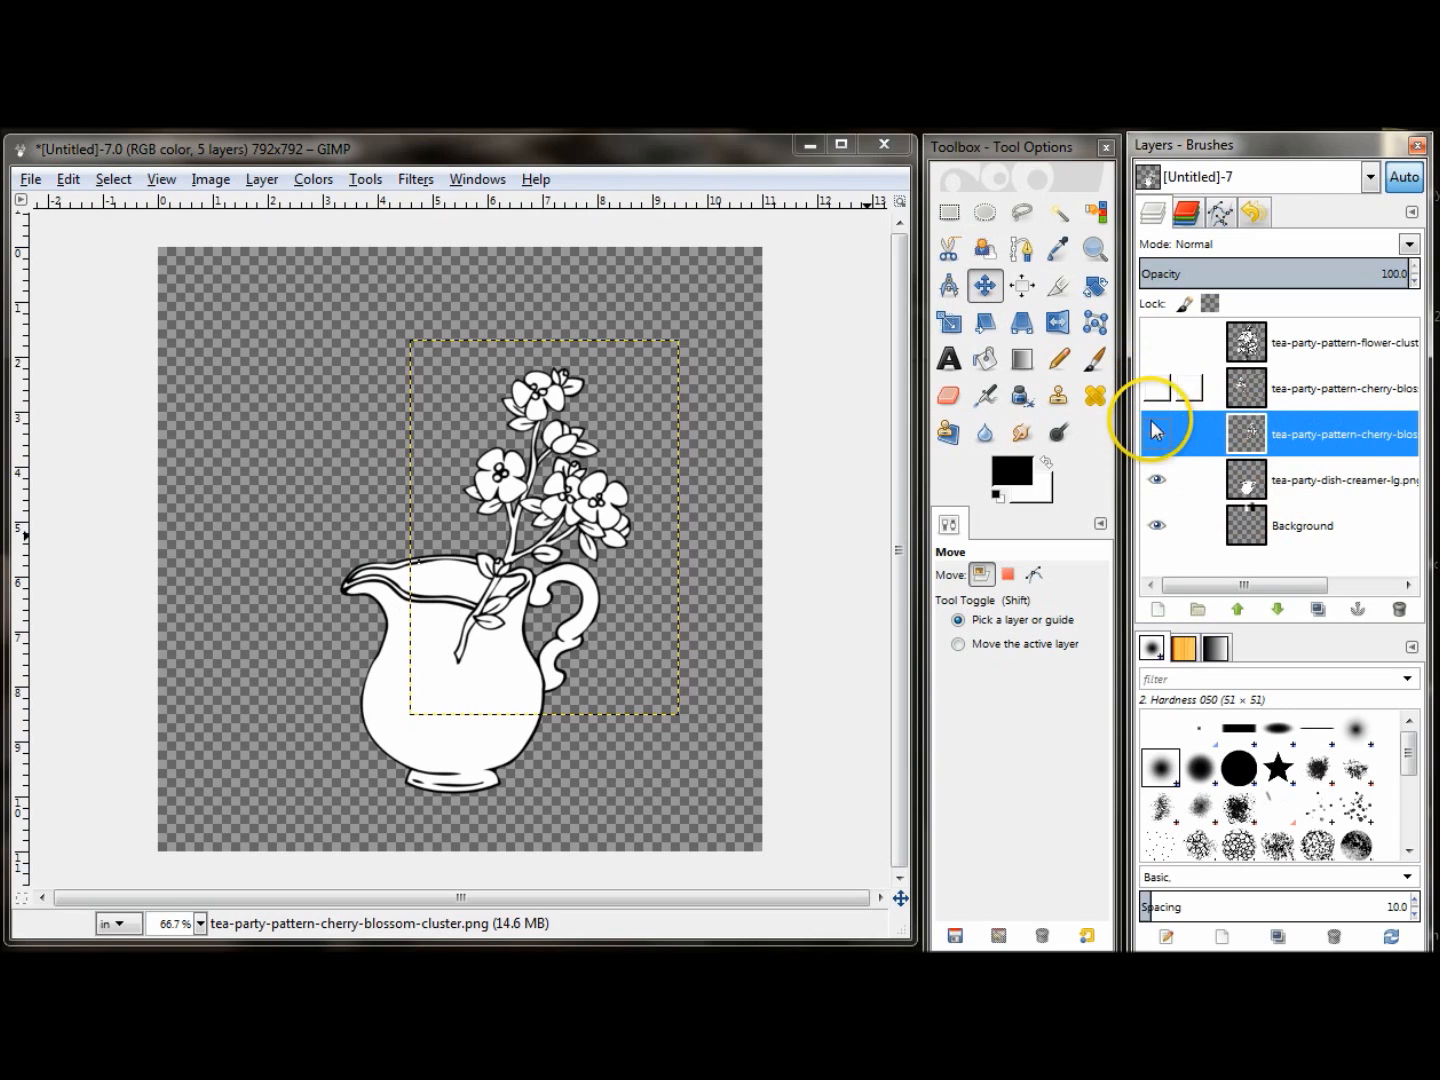
left_click(1157, 434)
left_click(1158, 342)
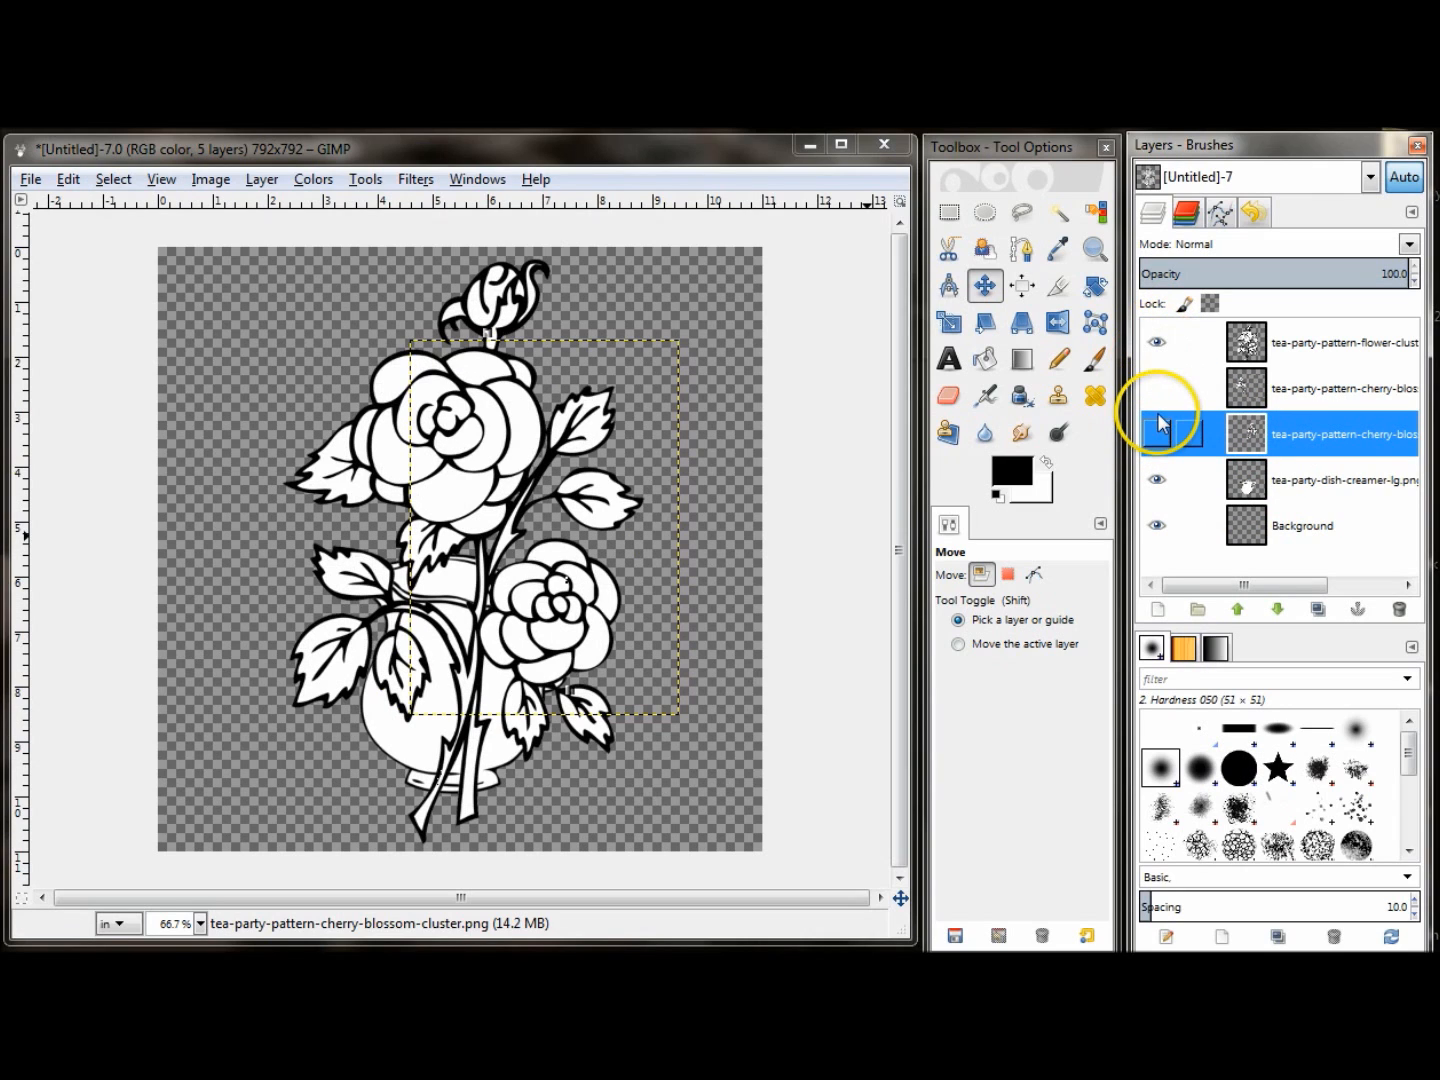
left_click(1298, 341)
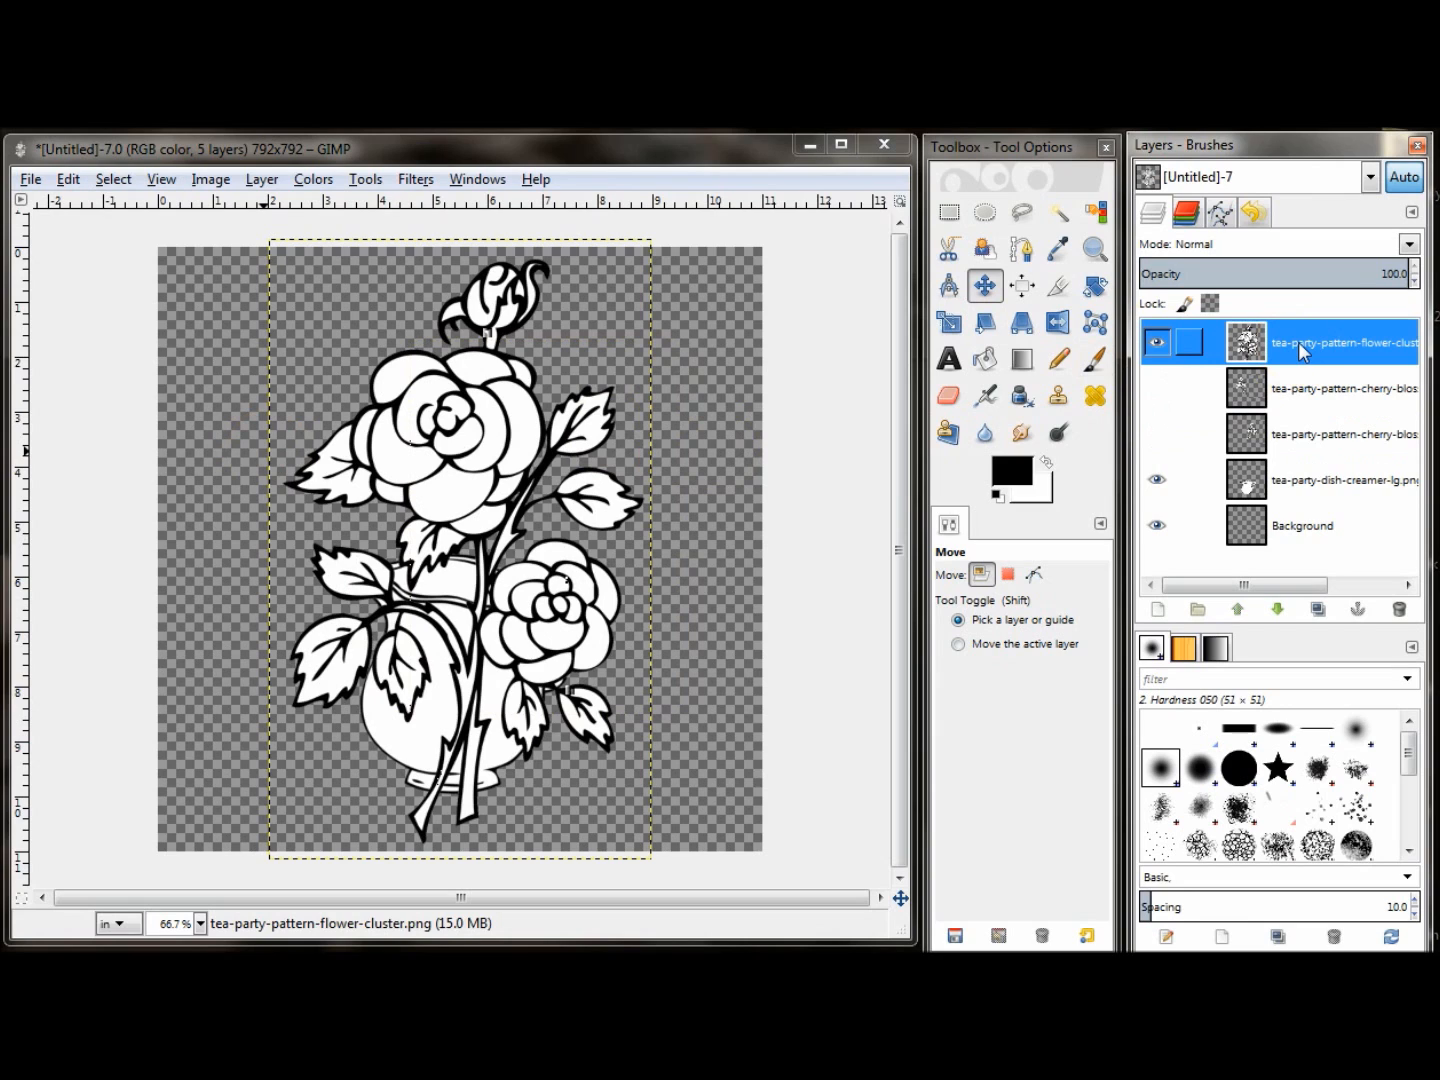
Step: Scale the flower cluster layer down to about 4 inches wide, keeping its aspect ratio
left_click(986, 292)
left_click(1240, 330)
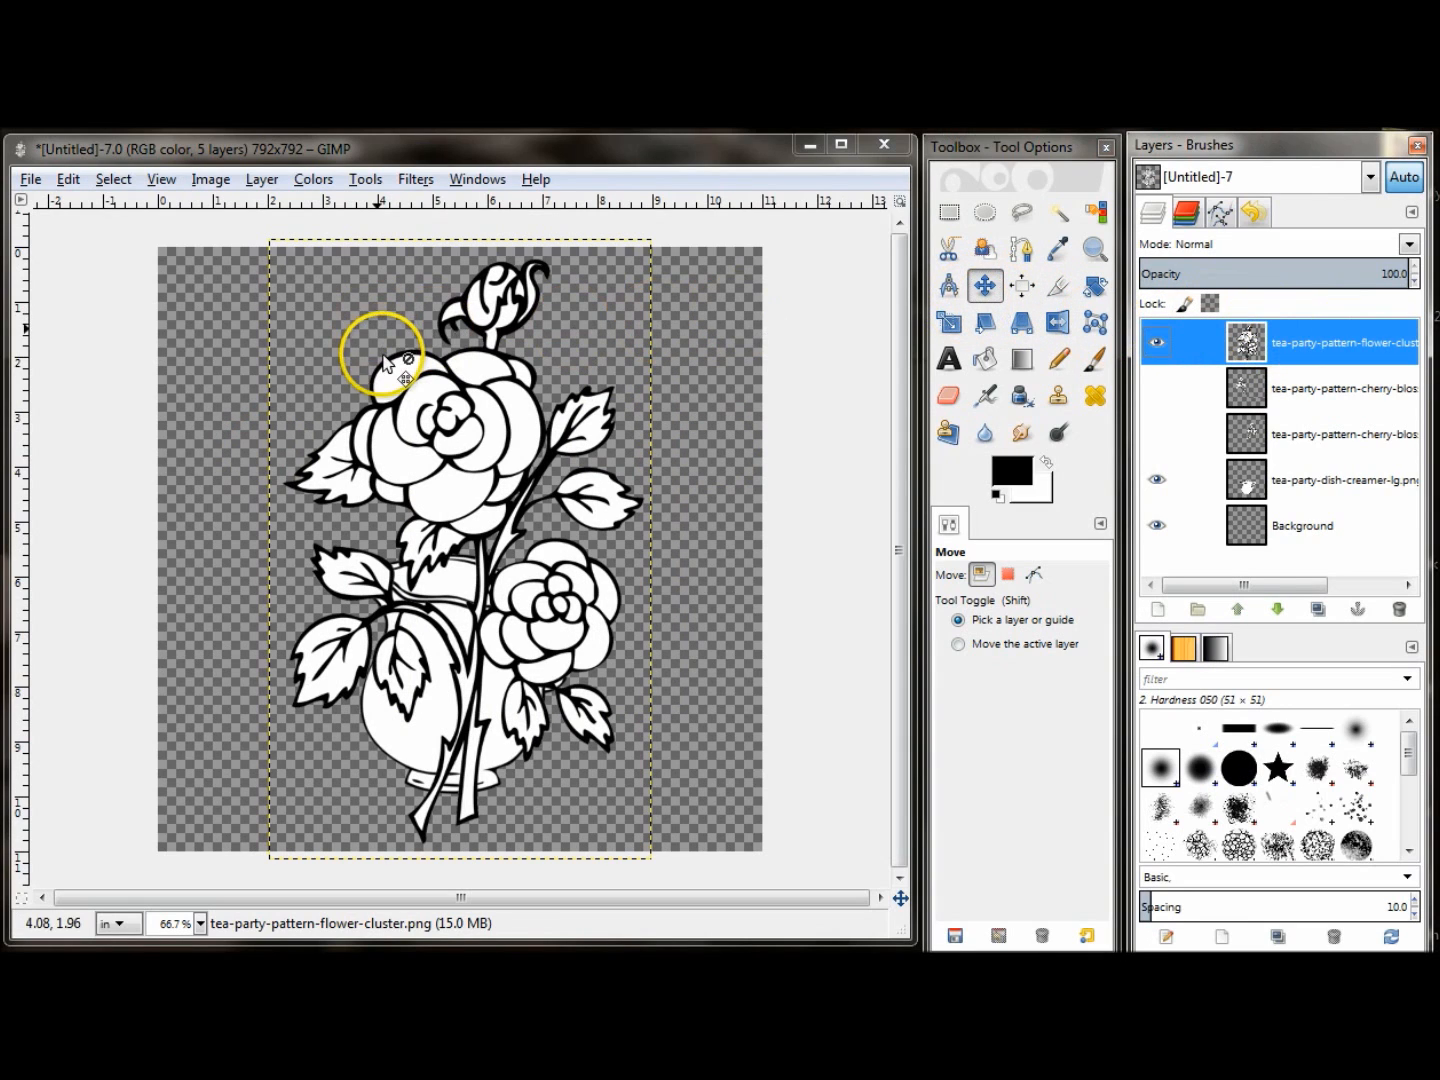
left_click(417, 390)
mouse_move(417, 390)
left_mouse_down()
mouse_move(381, 385)
mouse_move(426, 374)
left_mouse_up()
left_click(953, 322)
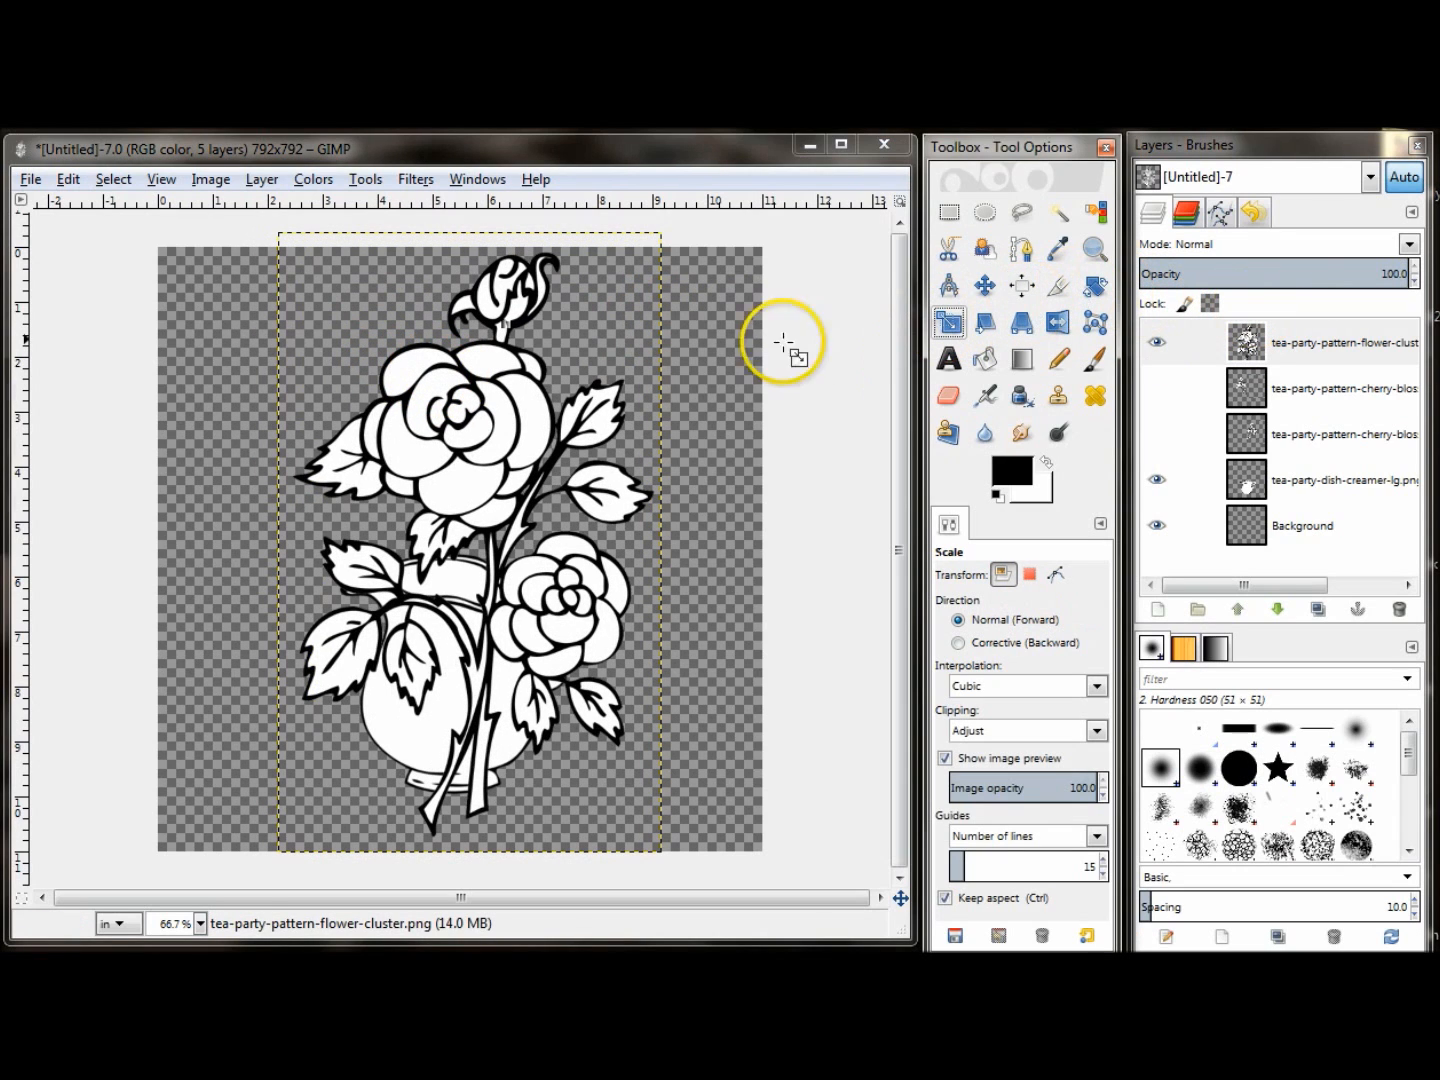
left_click(504, 420)
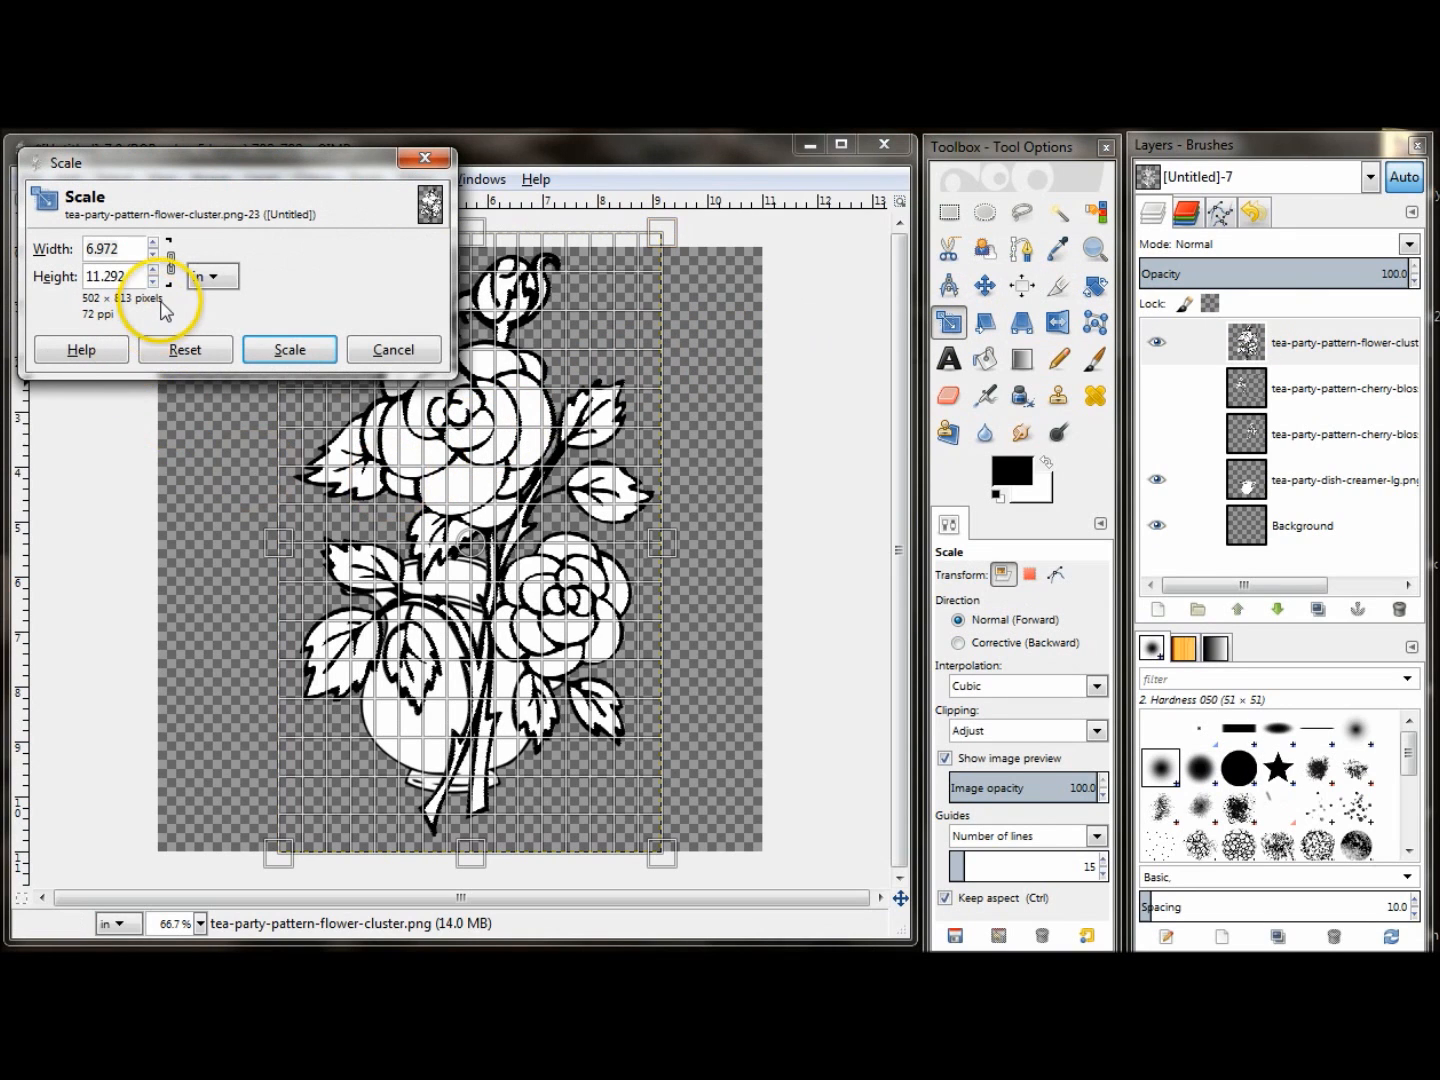
left_click_drag(669, 228, 491, 492)
left_click(289, 349)
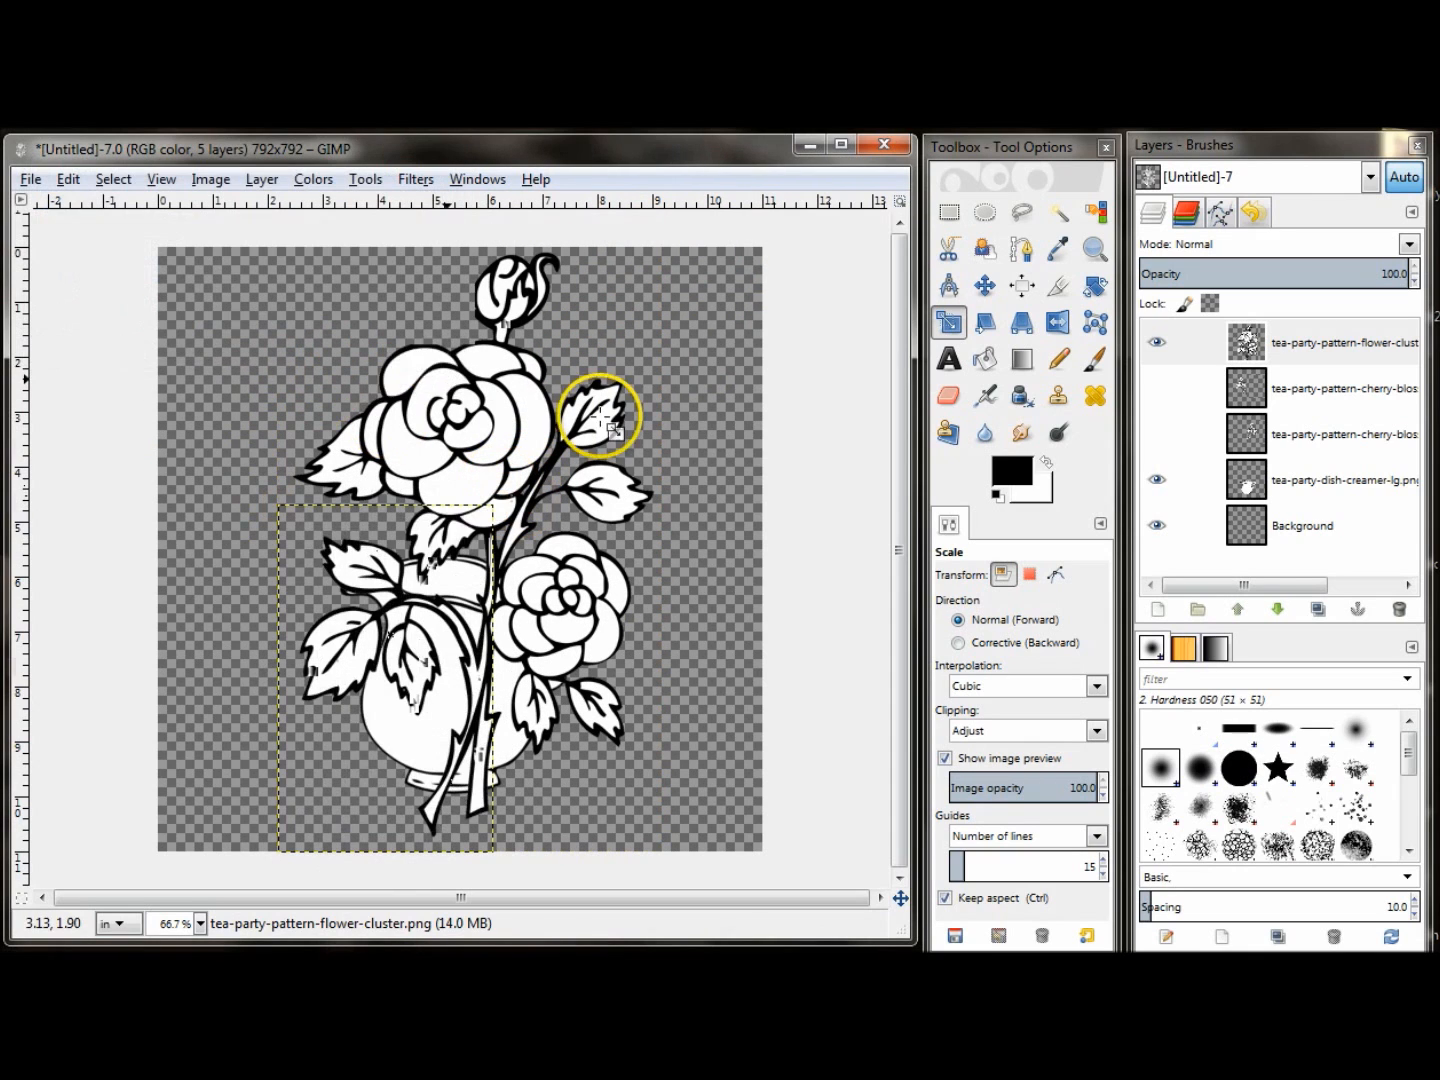
Step: Place the flower cluster in the middle of the creamer's mouth and show both cherry blossom layers around it
left_click(985, 285)
left_click_drag(372, 630, 447, 489)
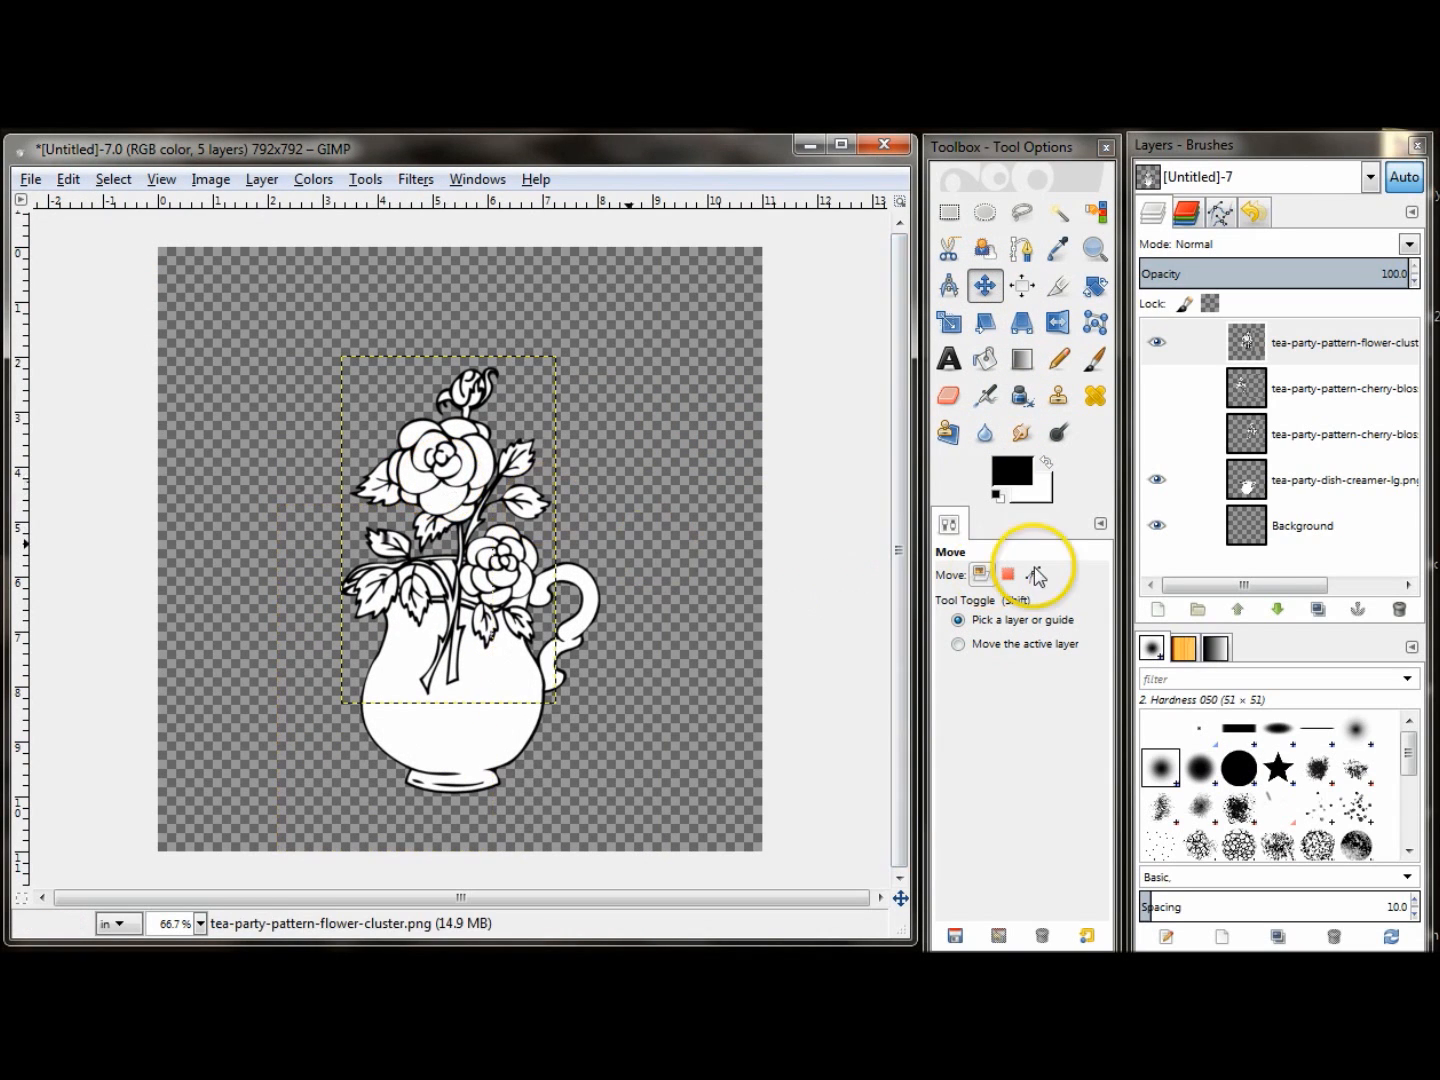
left_click(1157, 388)
left_click(1157, 434)
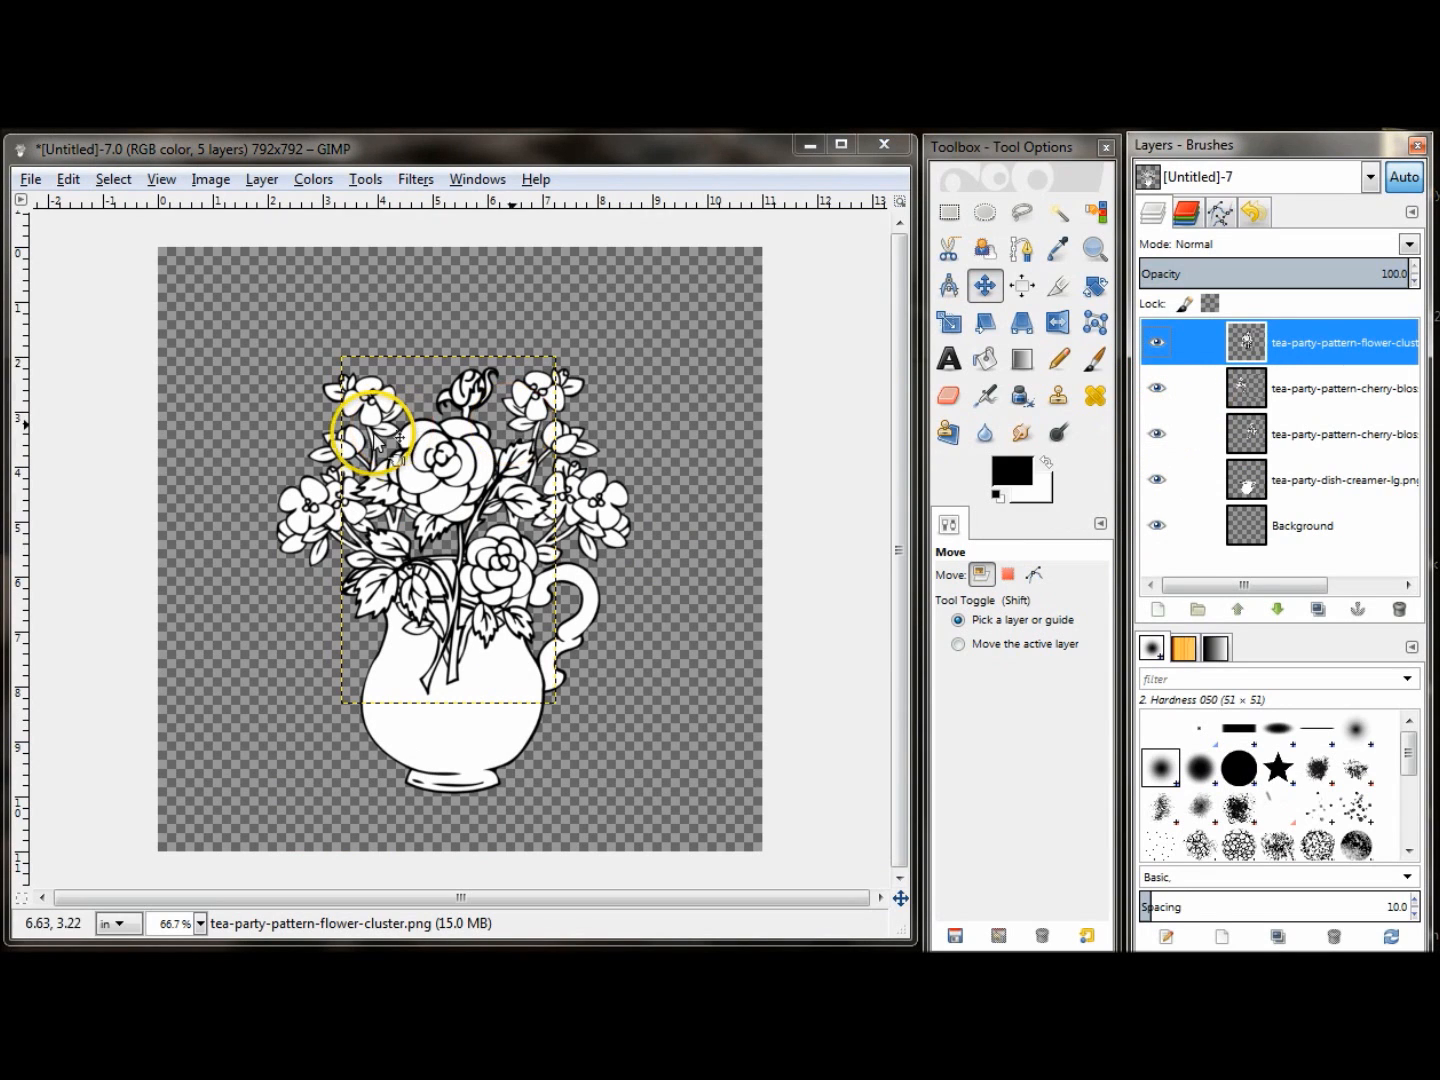
left_click_drag(431, 464, 433, 473)
left_click_drag(430, 478, 418, 440)
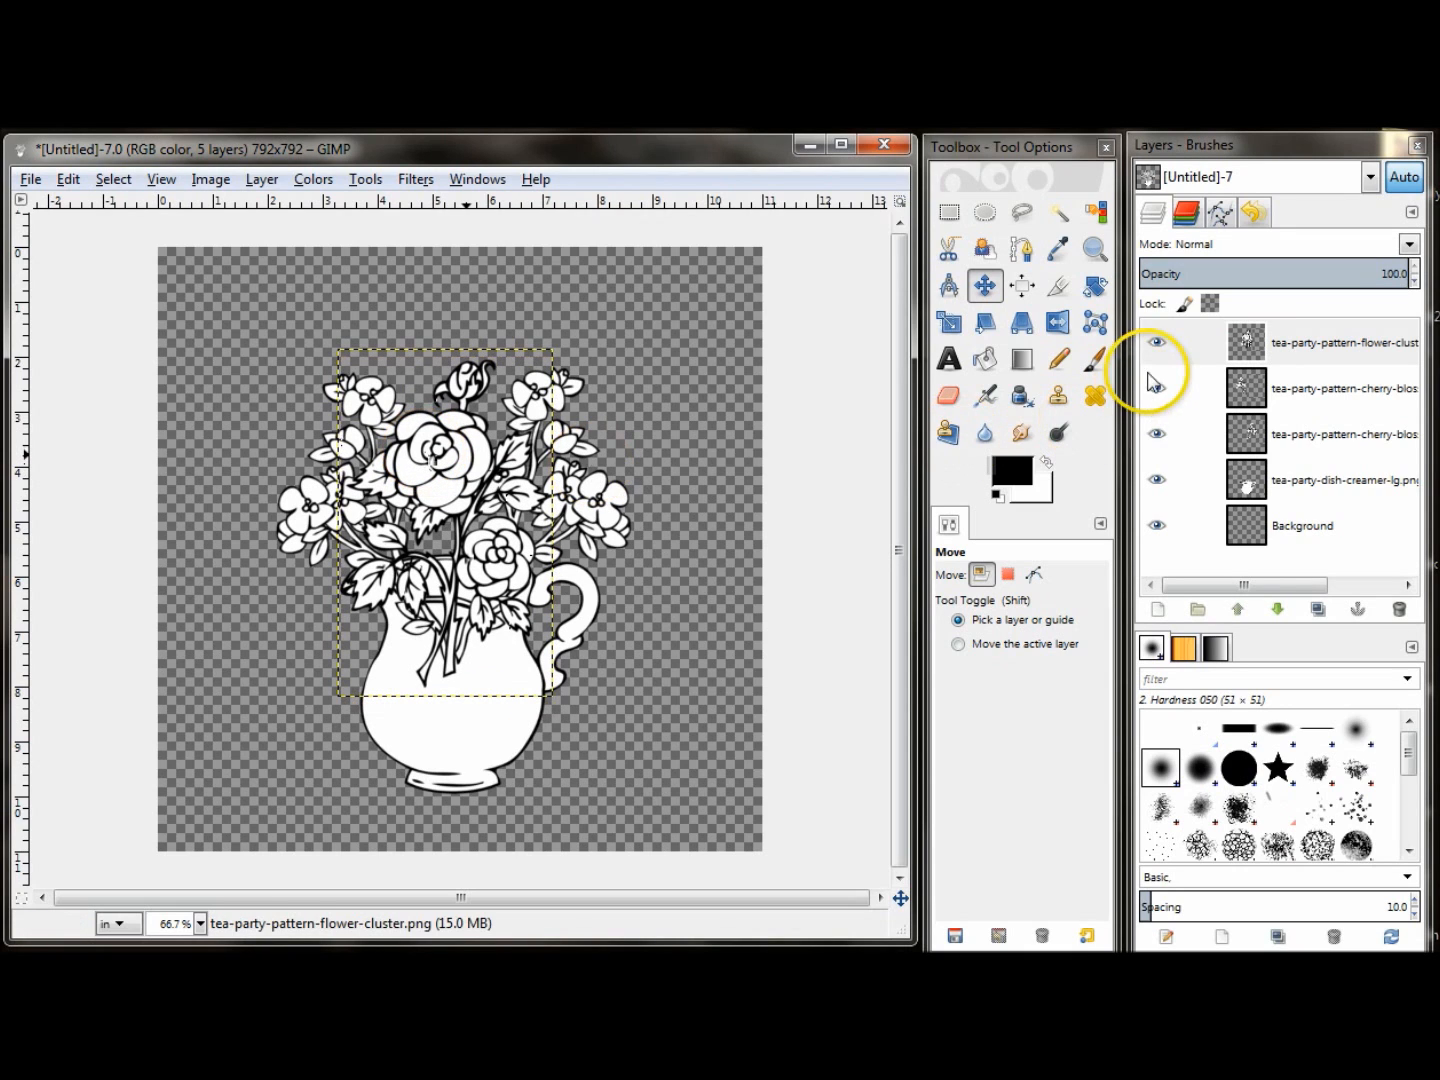
Step: Nudge both cherry blossom clusters slightly inward toward the central flower cluster
left_click(1335, 390)
left_click_drag(344, 420, 350, 434)
left_click(580, 497)
left_click_drag(589, 514, 579, 507)
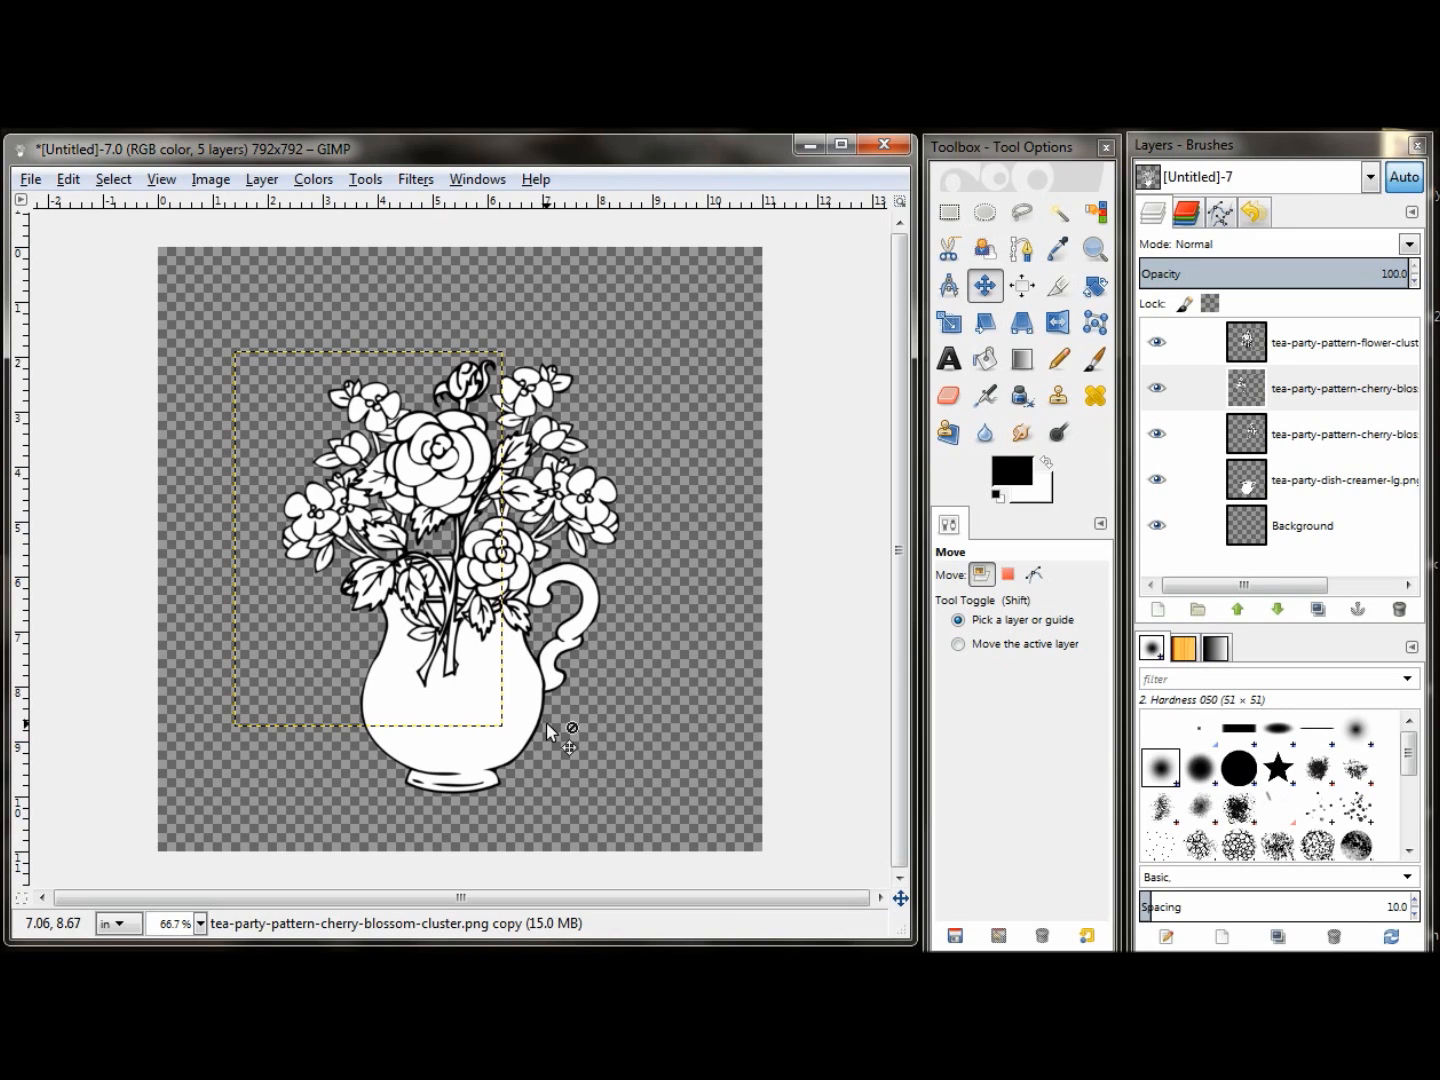
Step: Hide both cherry blossom layers and set up the Eraser with the 2. Hardness 075 brush
left_click(1173, 388)
left_click(1157, 436)
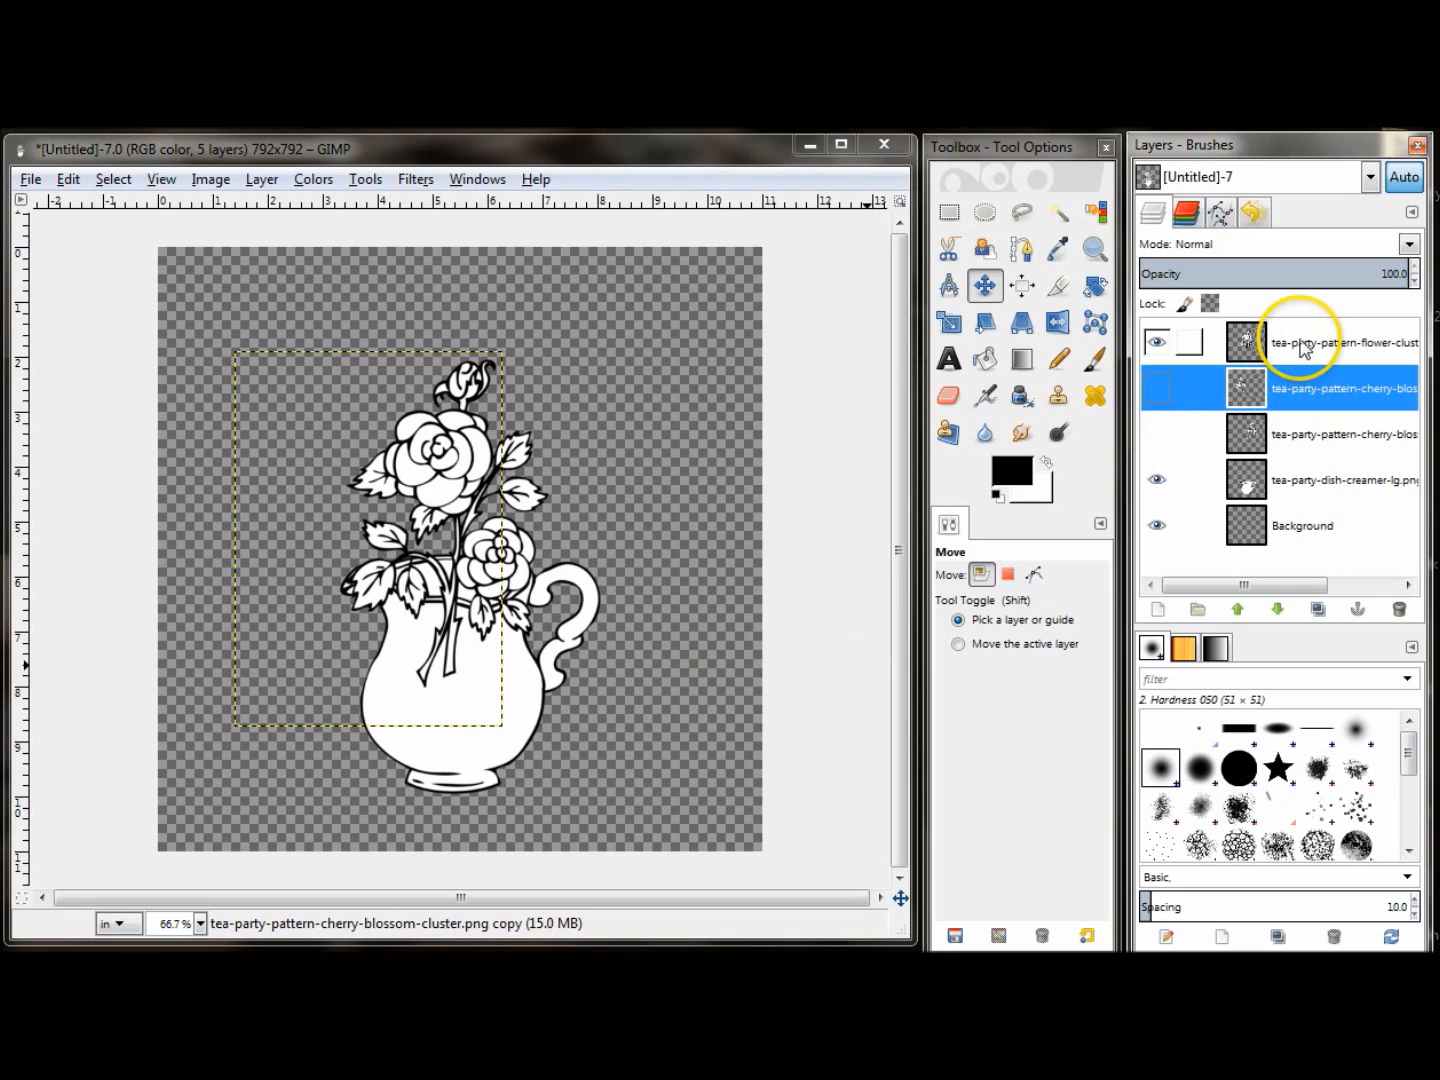
left_click(950, 400)
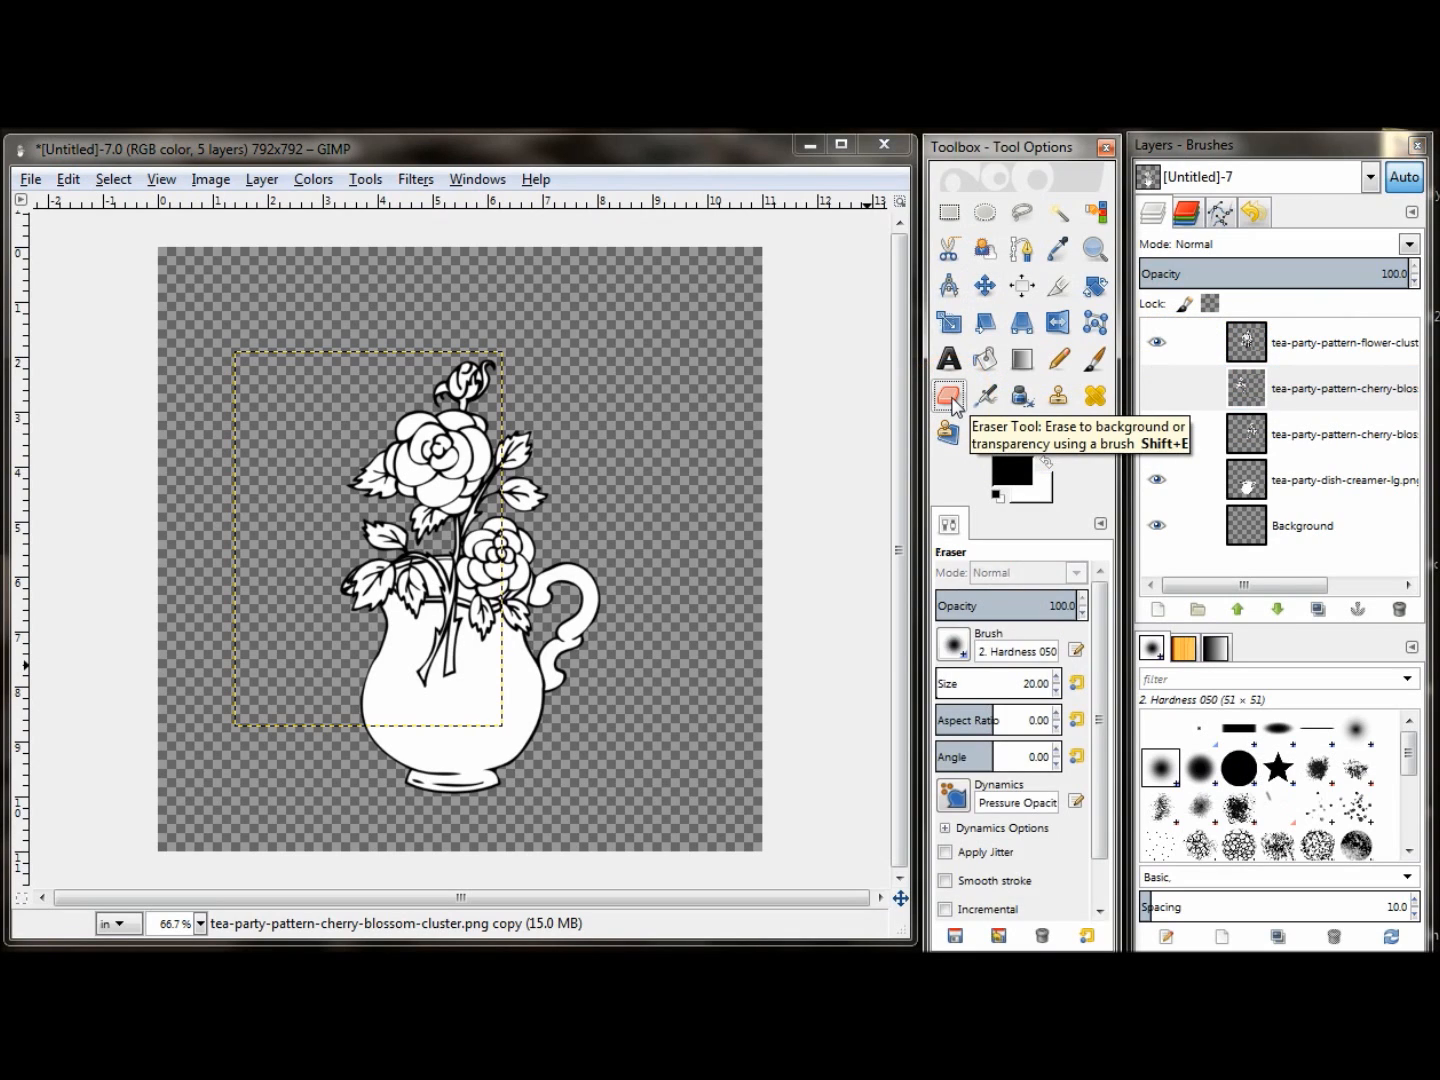
left_click(955, 648)
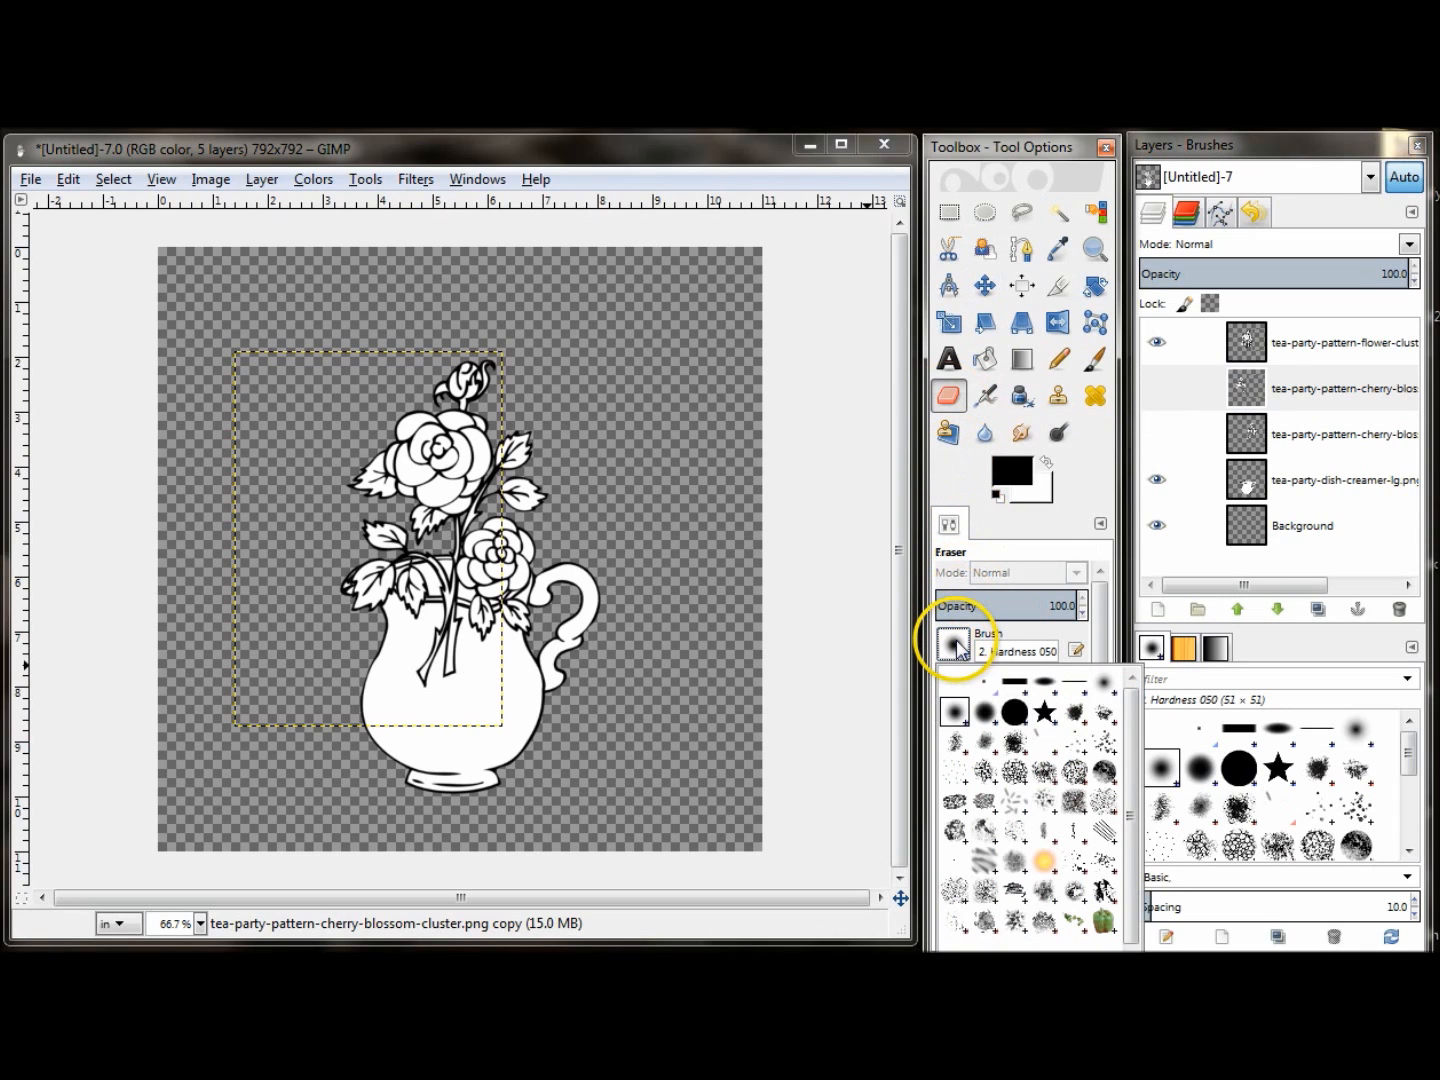
left_click(983, 716)
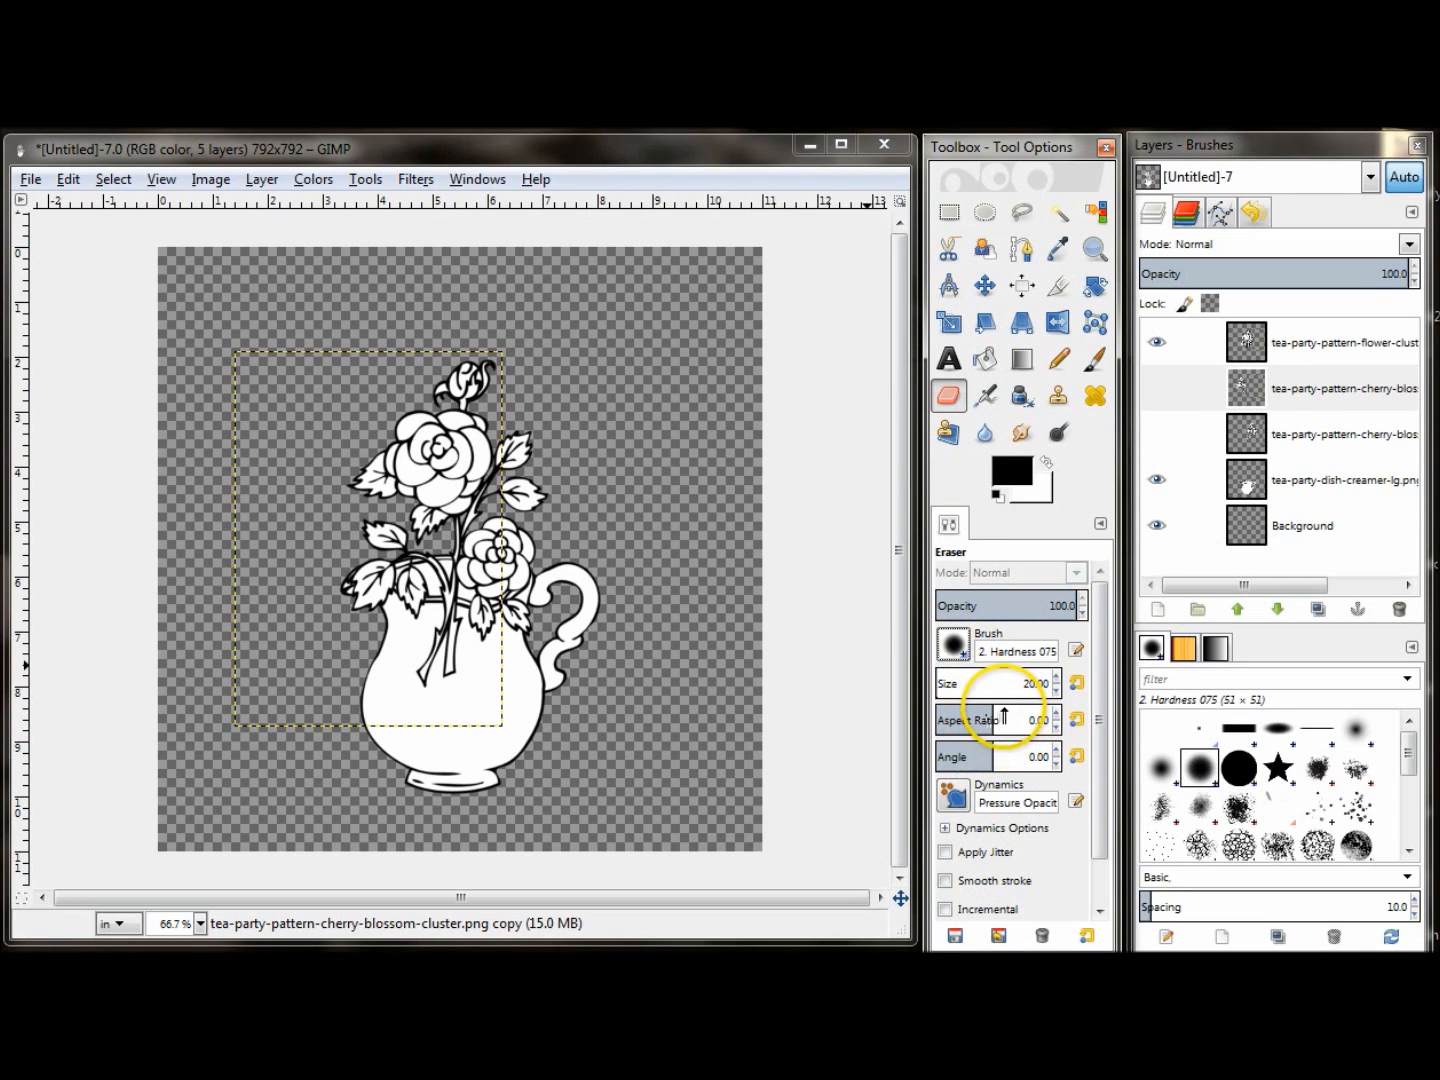
Step: Erase the flower cluster layer's stems where they overlap the front of the creamer below its rim
left_click(1335, 342)
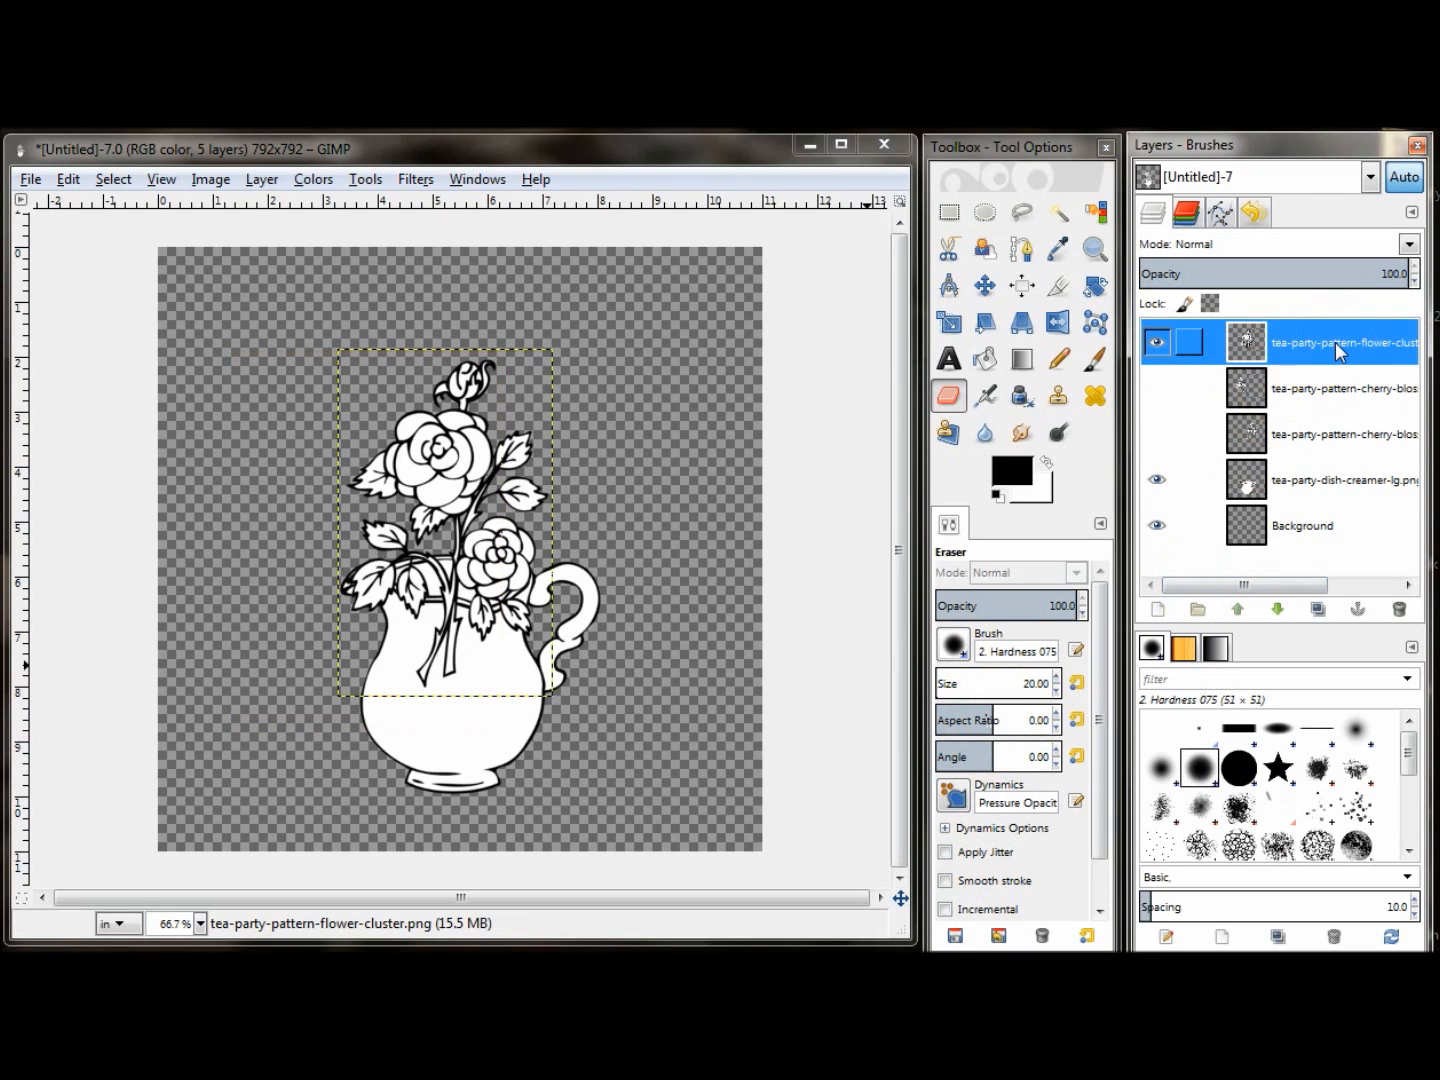
left_click(1334, 345)
left_click(1318, 360)
left_click(436, 625)
left_click(442, 608)
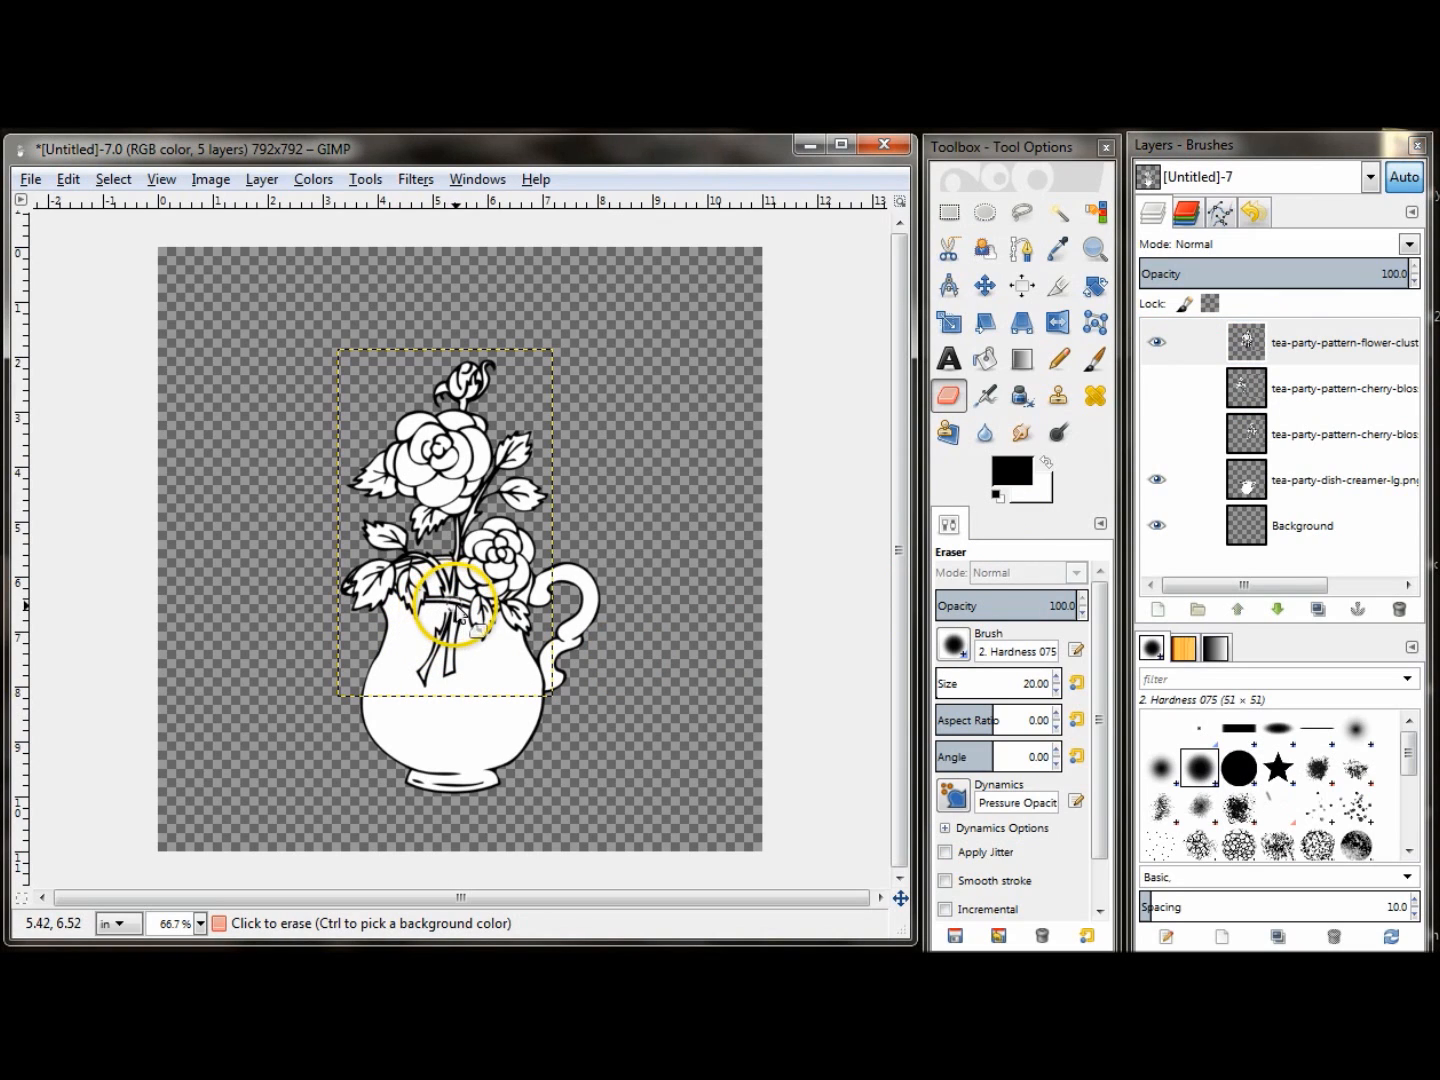
mouse_move(452, 612)
left_mouse_down()
mouse_move(451, 670)
mouse_move(448, 616)
mouse_move(434, 656)
mouse_move(446, 628)
mouse_move(428, 618)
mouse_move(426, 682)
mouse_move(450, 660)
left_mouse_up()
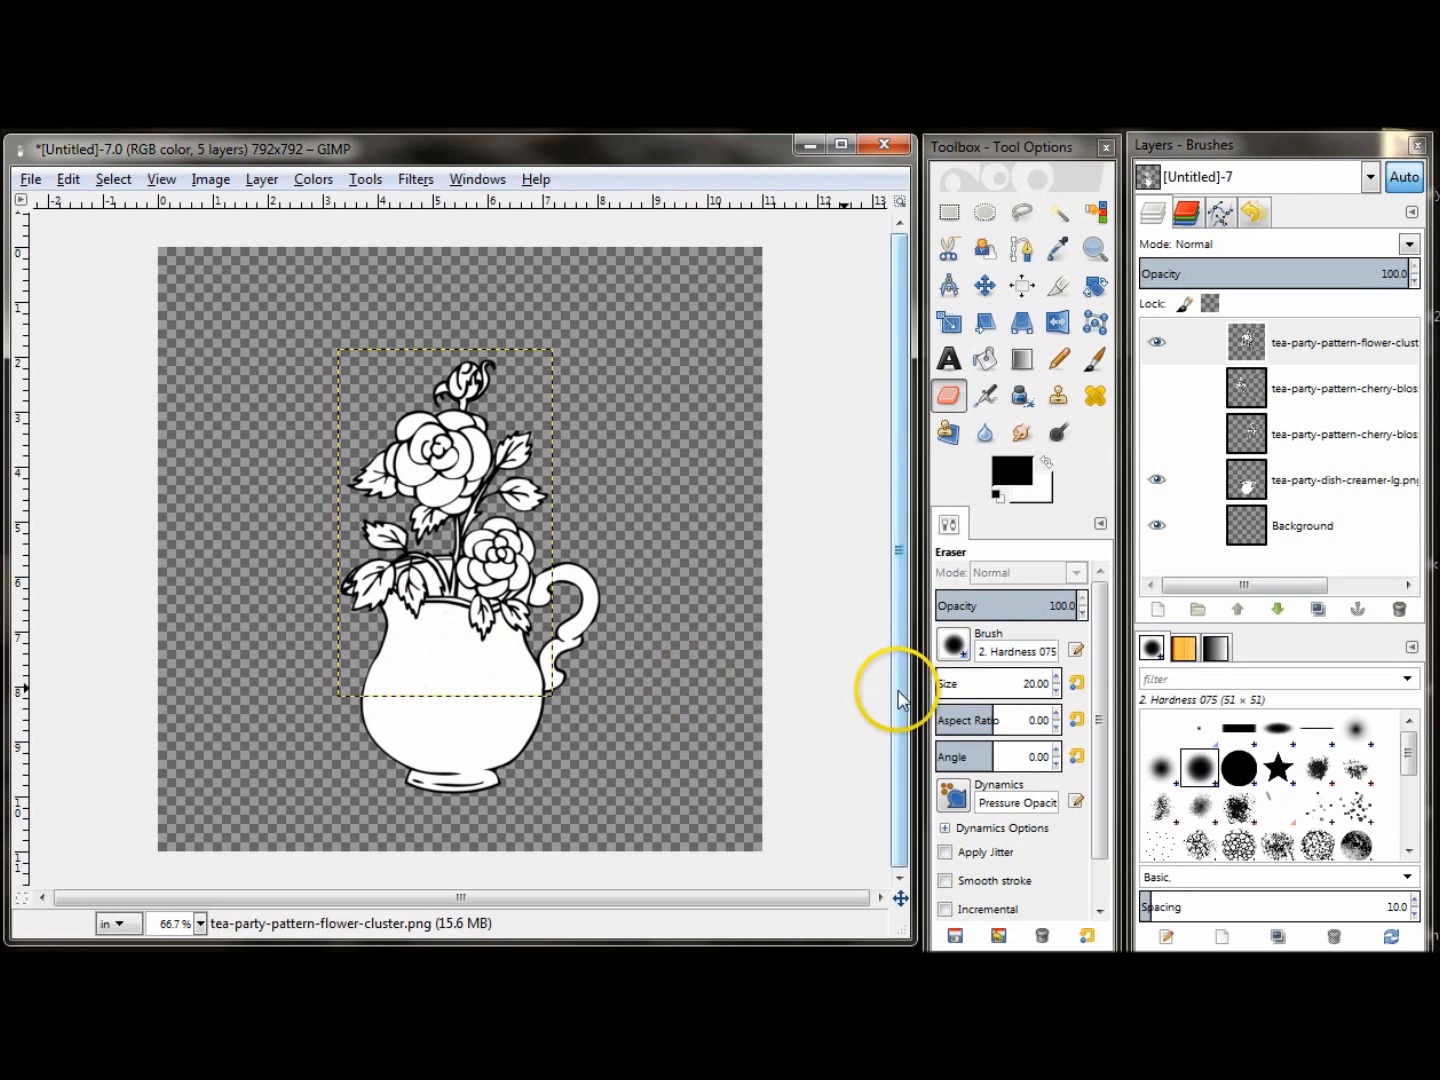
Step: Show only the cherry blossom copy layer over the creamer and erase its stem and leaves below the rim
left_click(1157, 341)
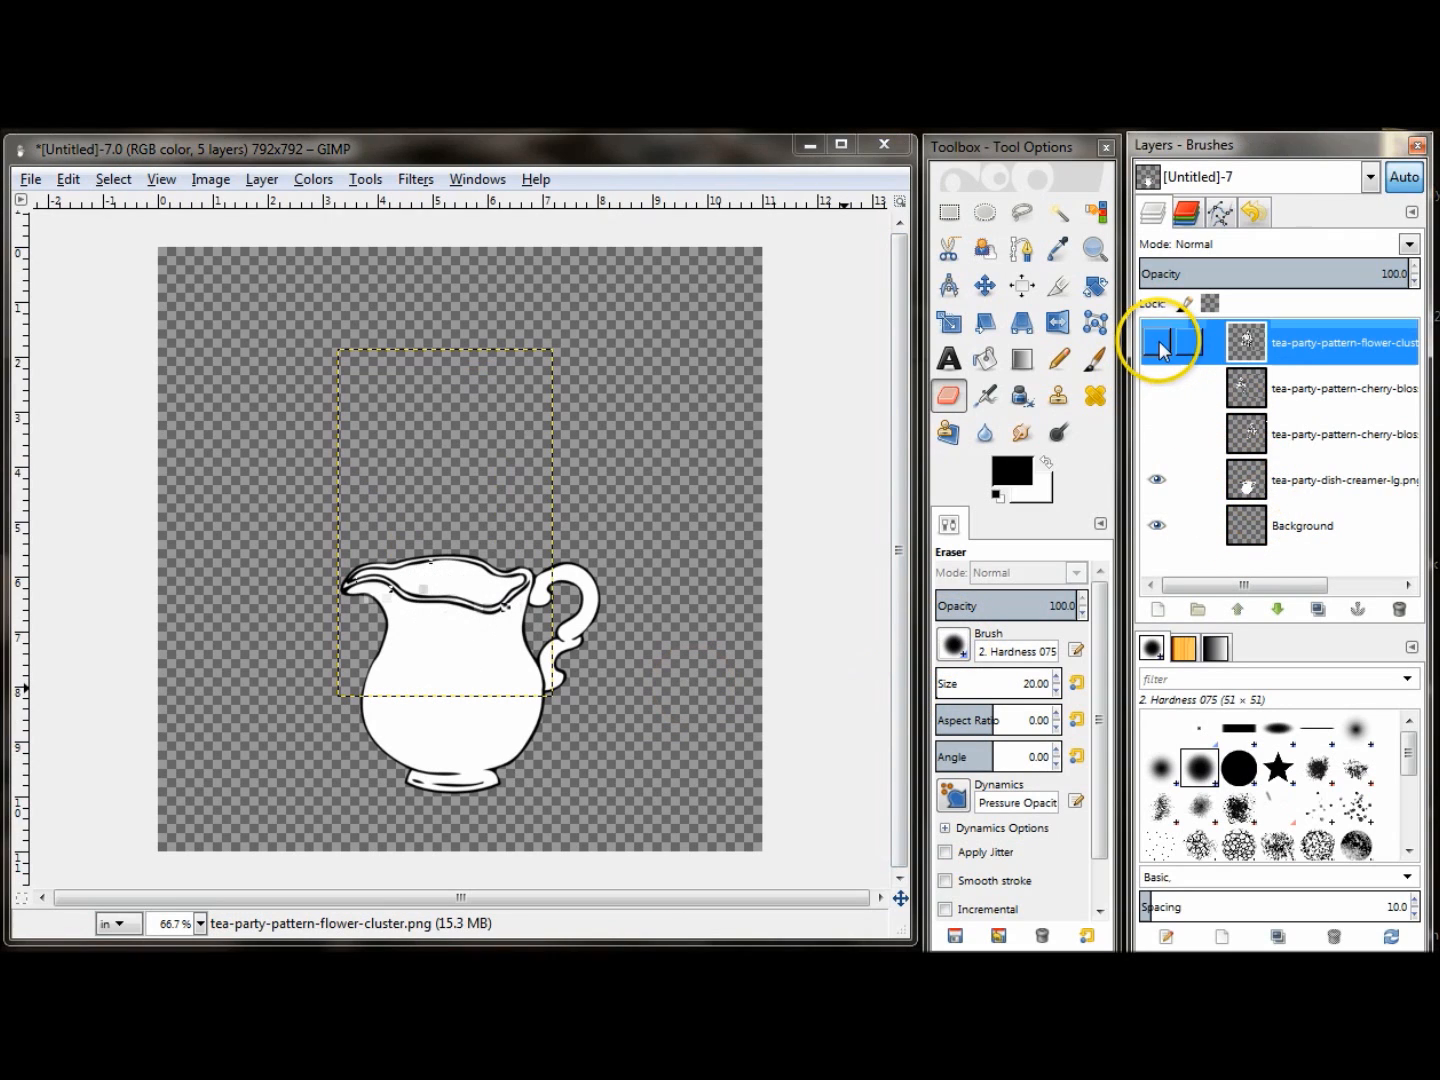
left_click(1159, 388)
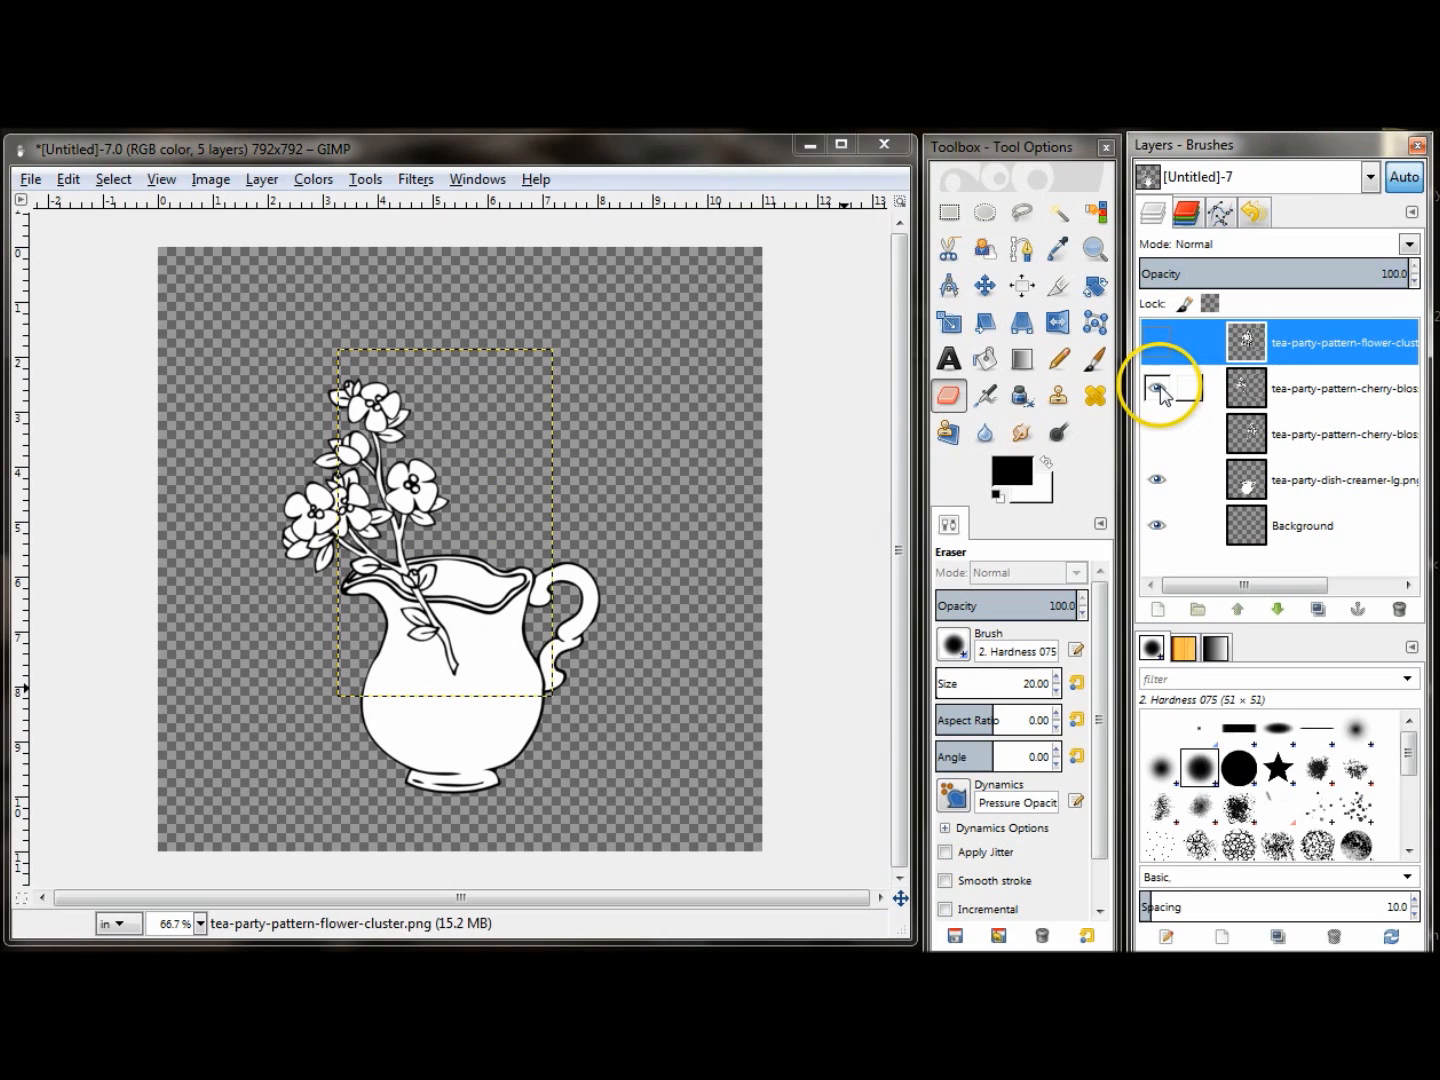
left_click(950, 397)
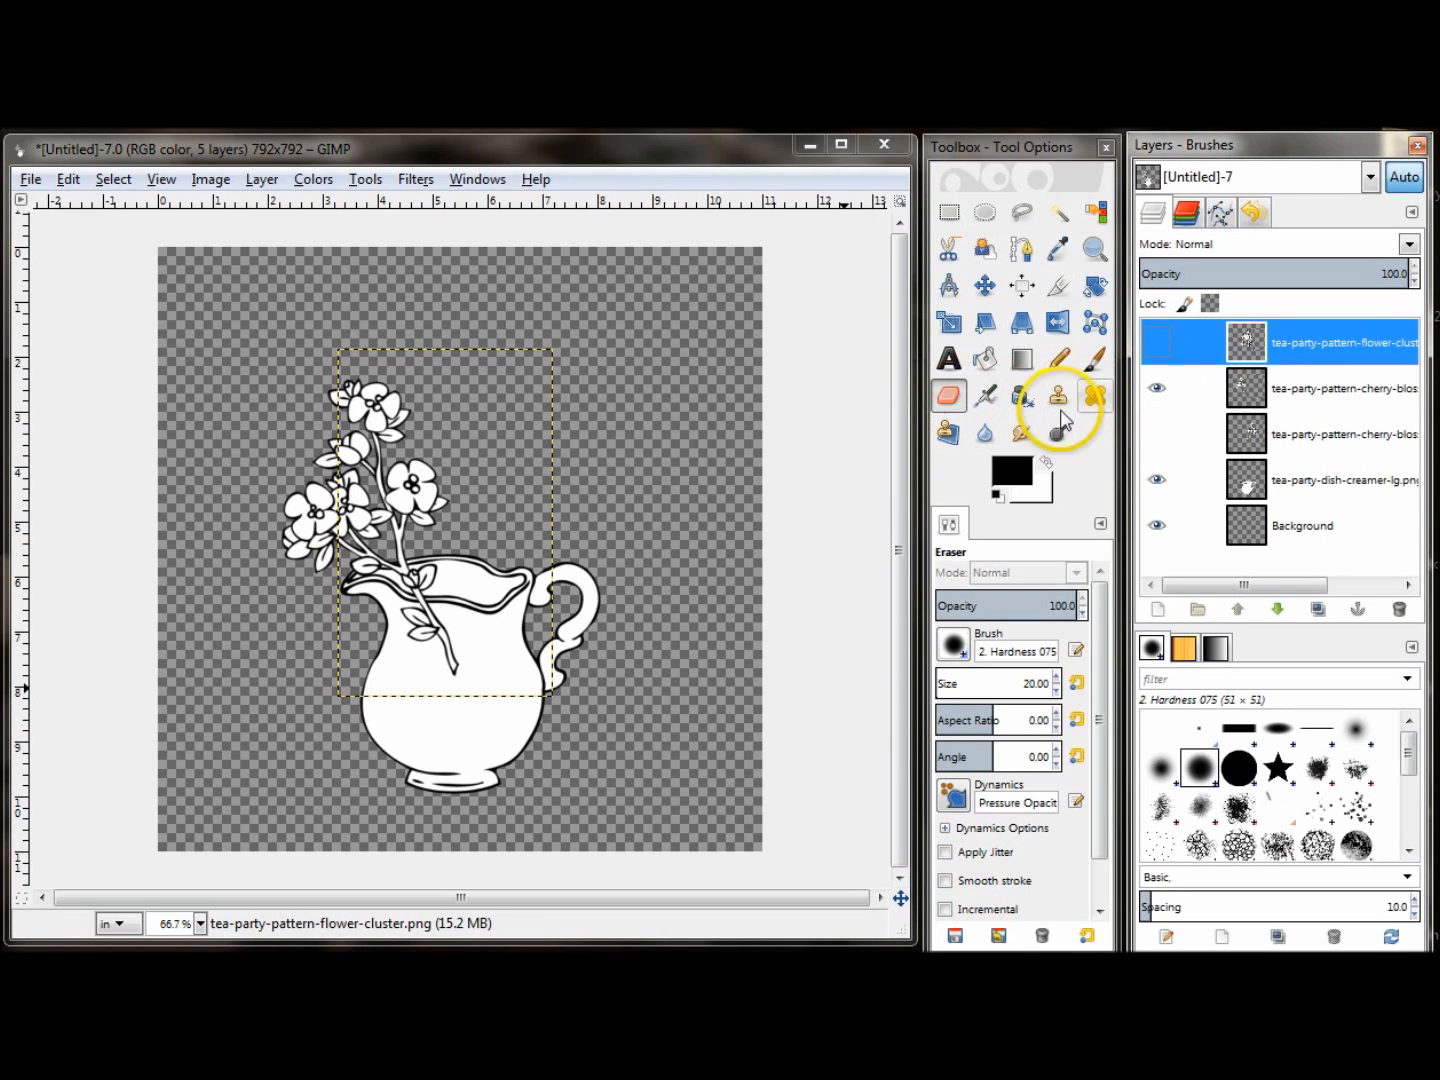
left_click(1338, 395)
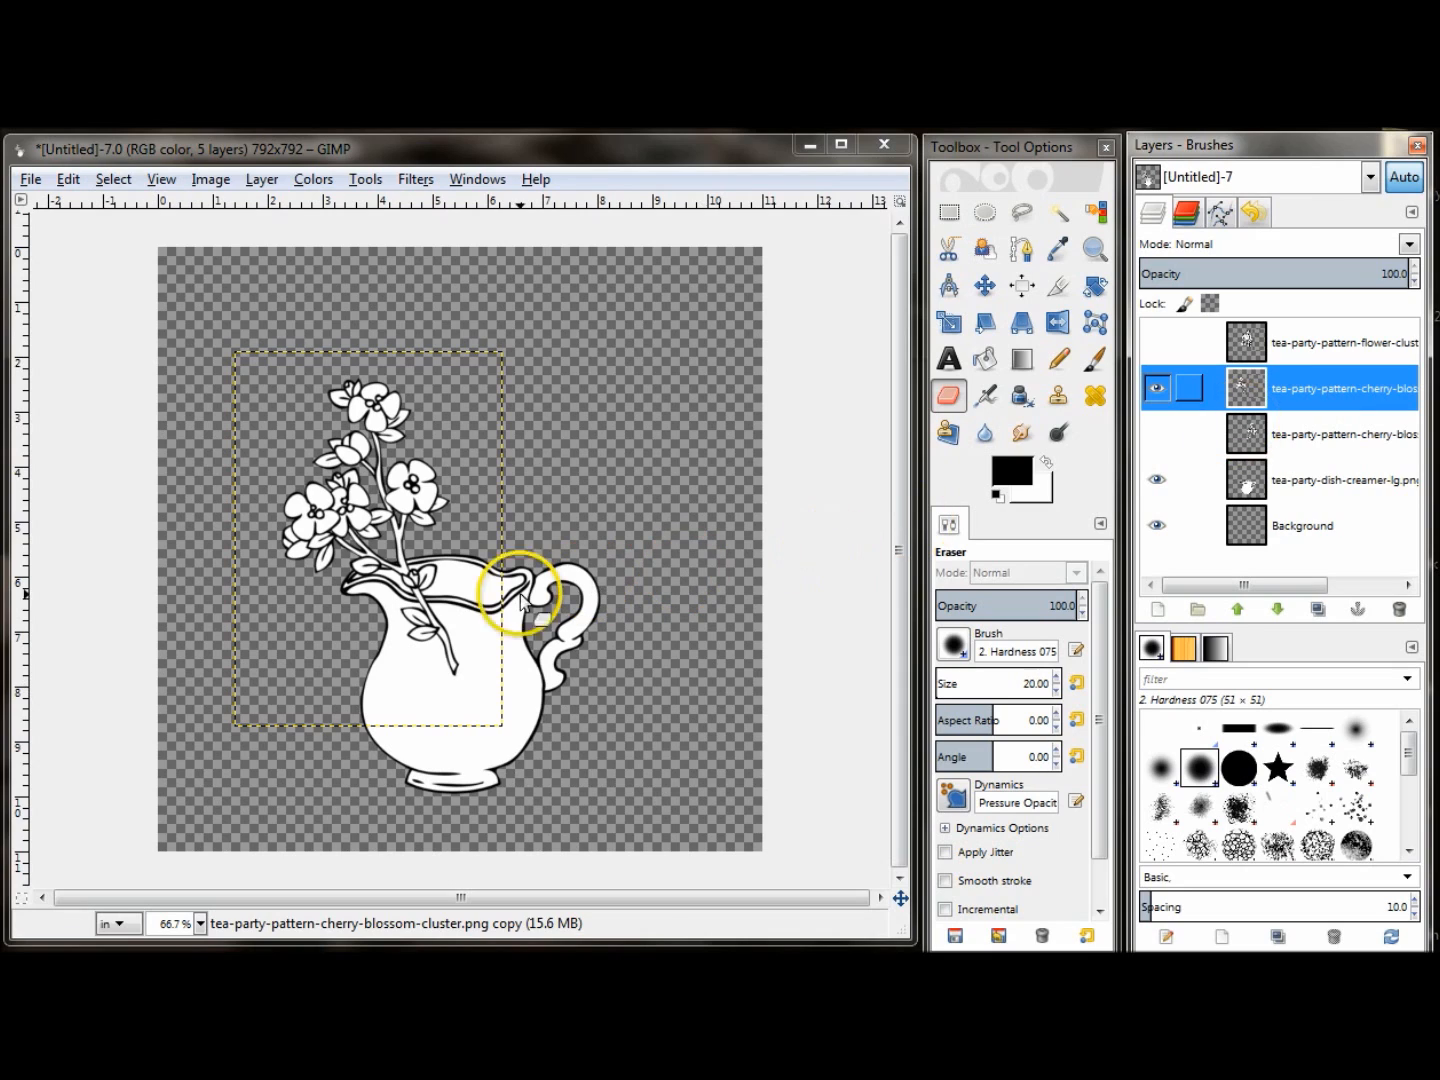
left_click(412, 603)
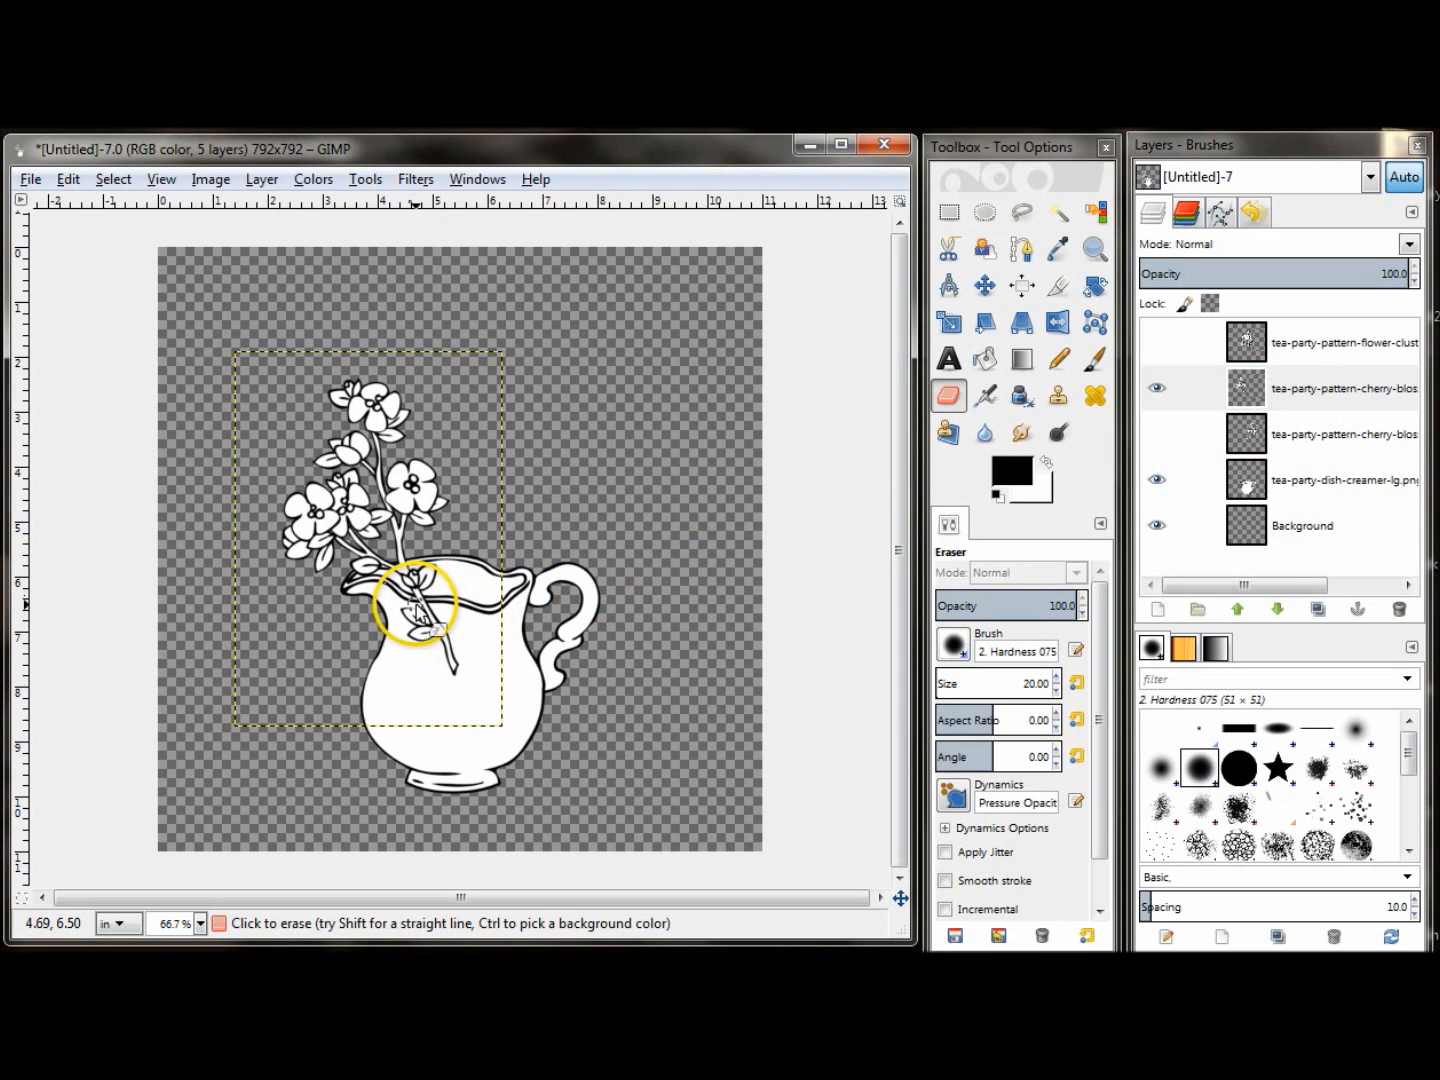
mouse_move(435, 608)
left_mouse_down()
mouse_move(447, 643)
mouse_move(399, 612)
mouse_move(418, 639)
mouse_move(413, 625)
mouse_move(403, 636)
mouse_move(467, 633)
mouse_move(426, 647)
mouse_move(461, 657)
mouse_move(452, 648)
mouse_move(451, 677)
mouse_move(590, 700)
left_mouse_up()
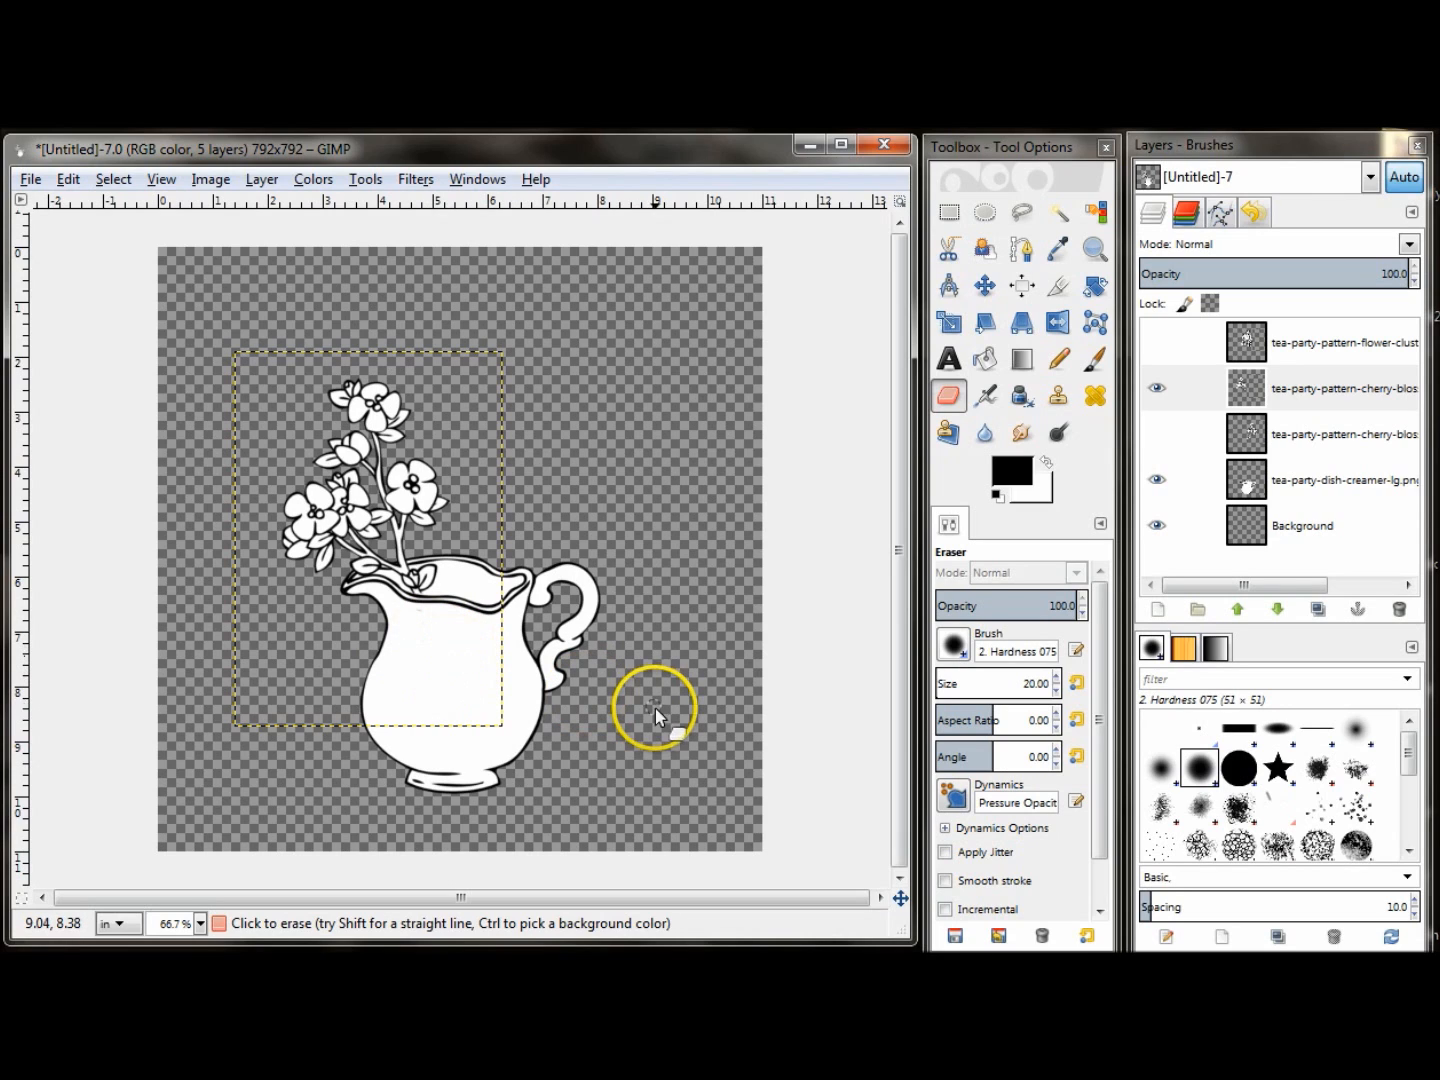
Step: Isolate the original cherry blossom layer, erase its stem below the creamer's rim, and show the other two flower layers again
left_click(1160, 388)
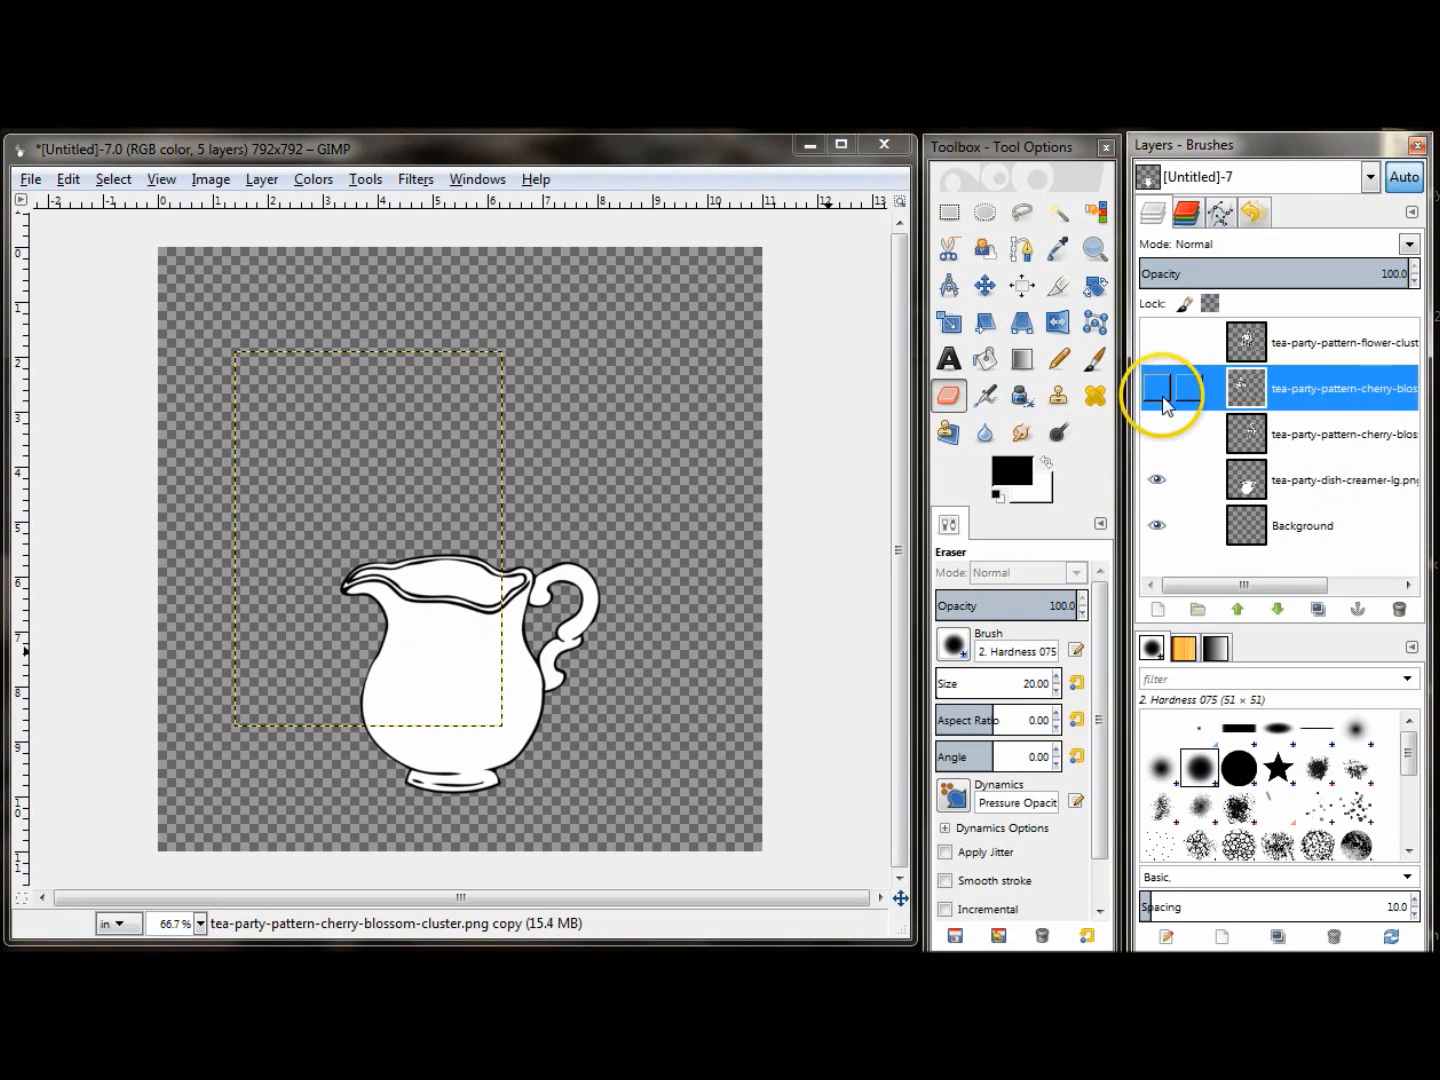
left_click(1157, 435)
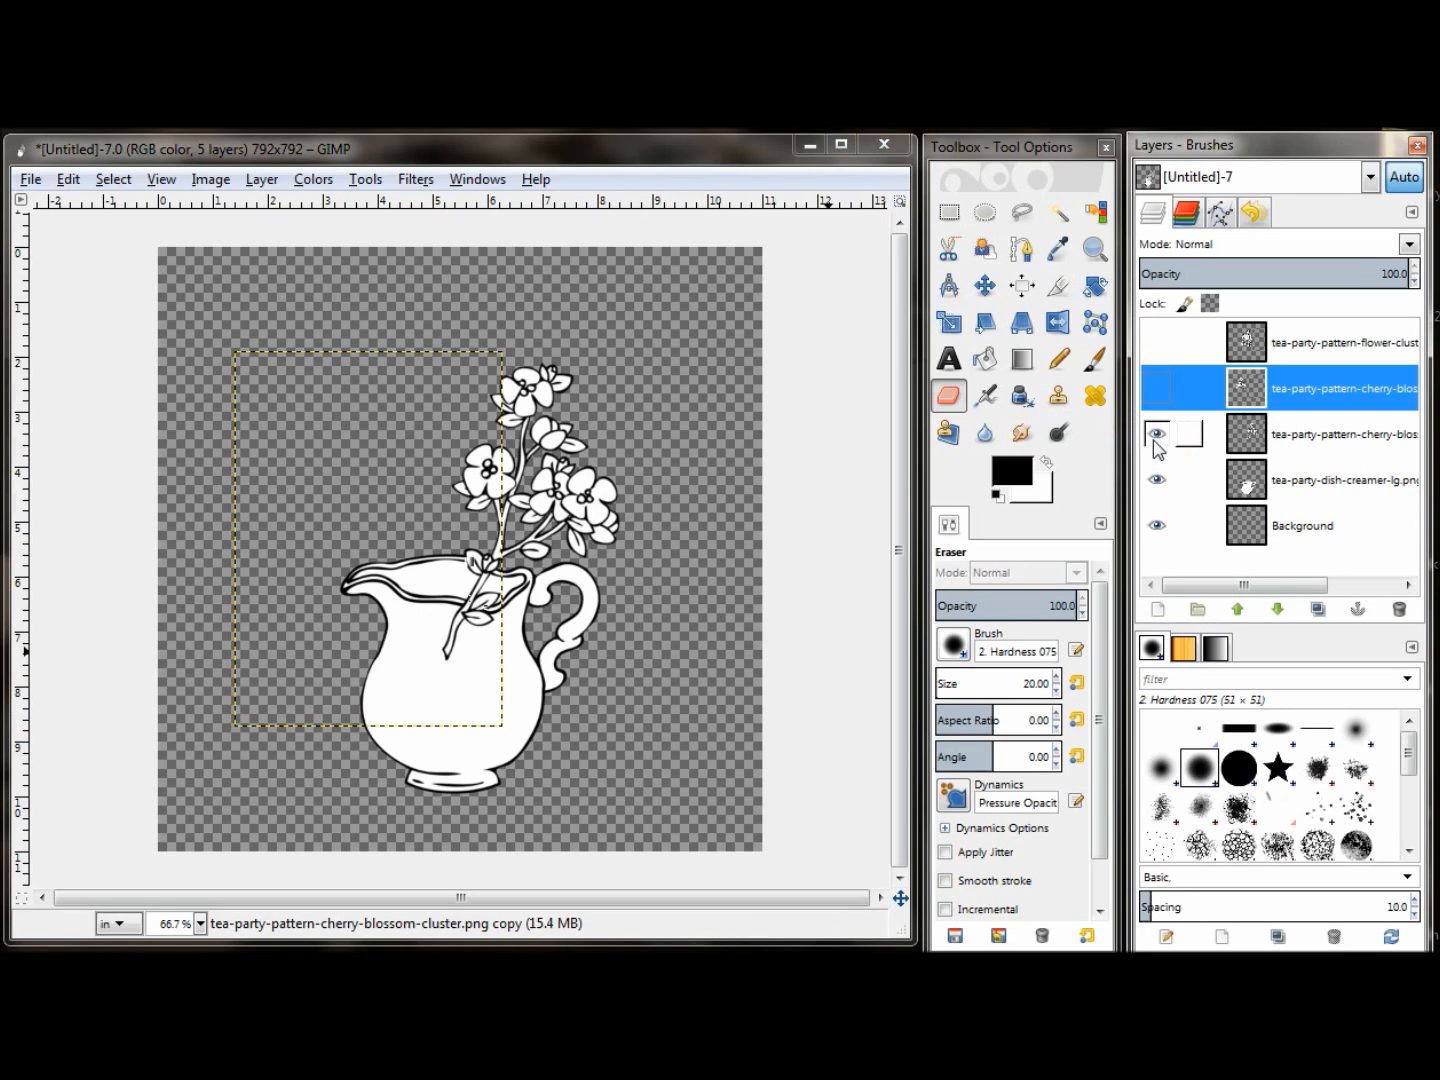
left_click(1330, 440)
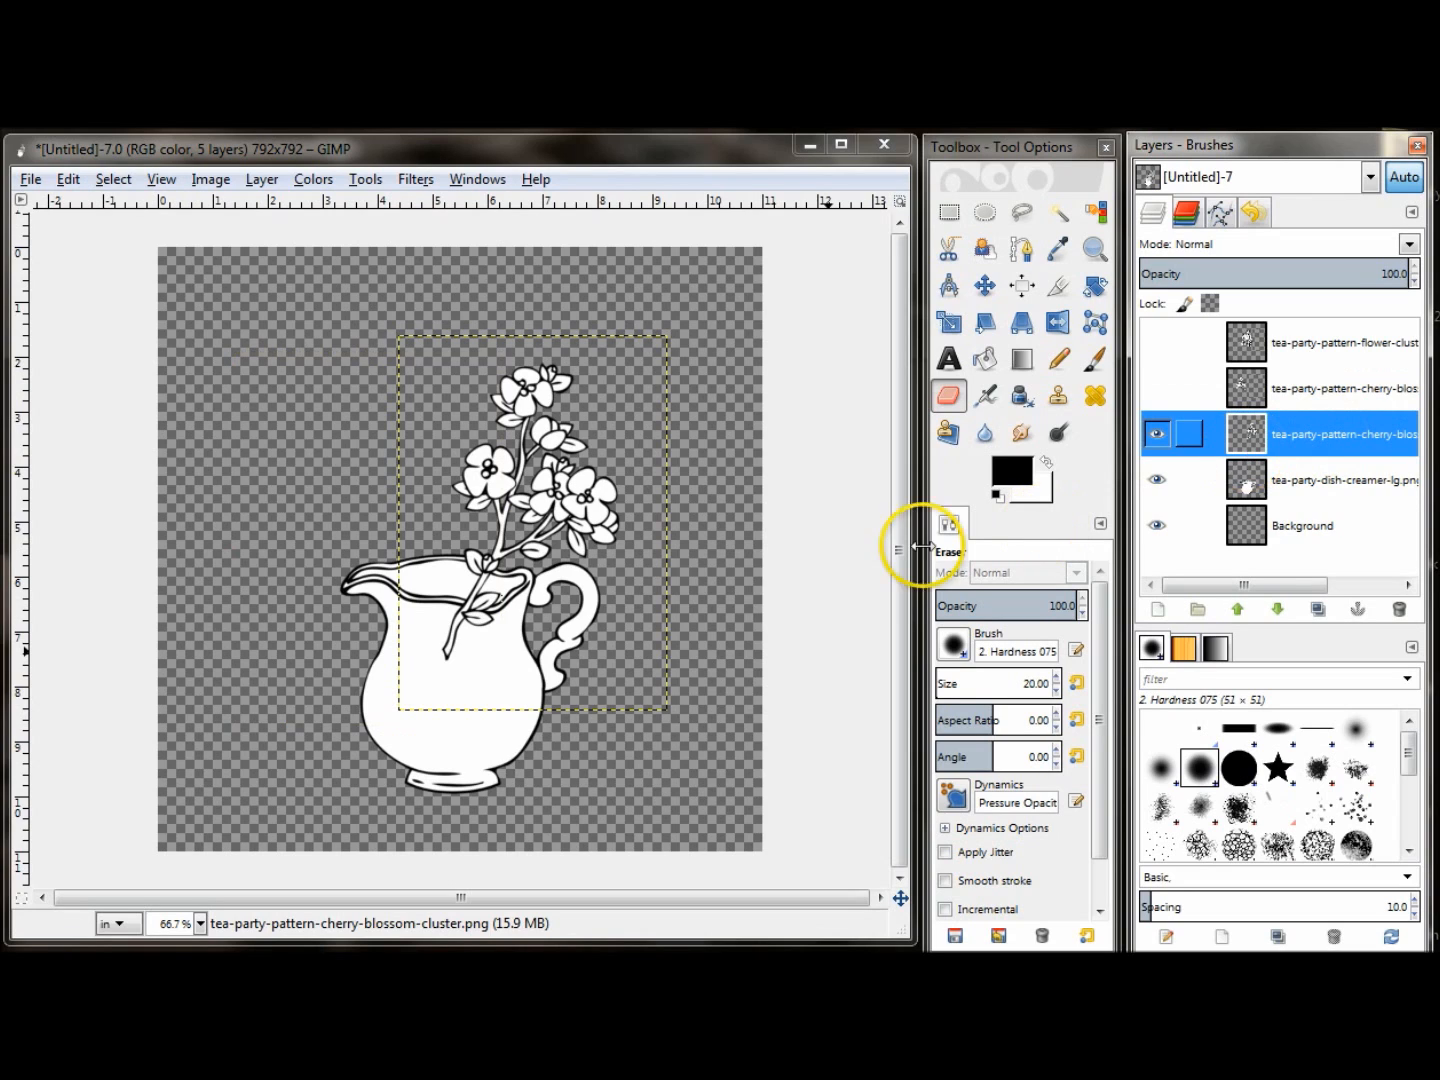
mouse_move(448, 607)
left_mouse_down()
mouse_move(508, 613)
mouse_move(458, 620)
mouse_move(492, 616)
mouse_move(478, 626)
mouse_move(461, 614)
mouse_move(453, 668)
left_mouse_up()
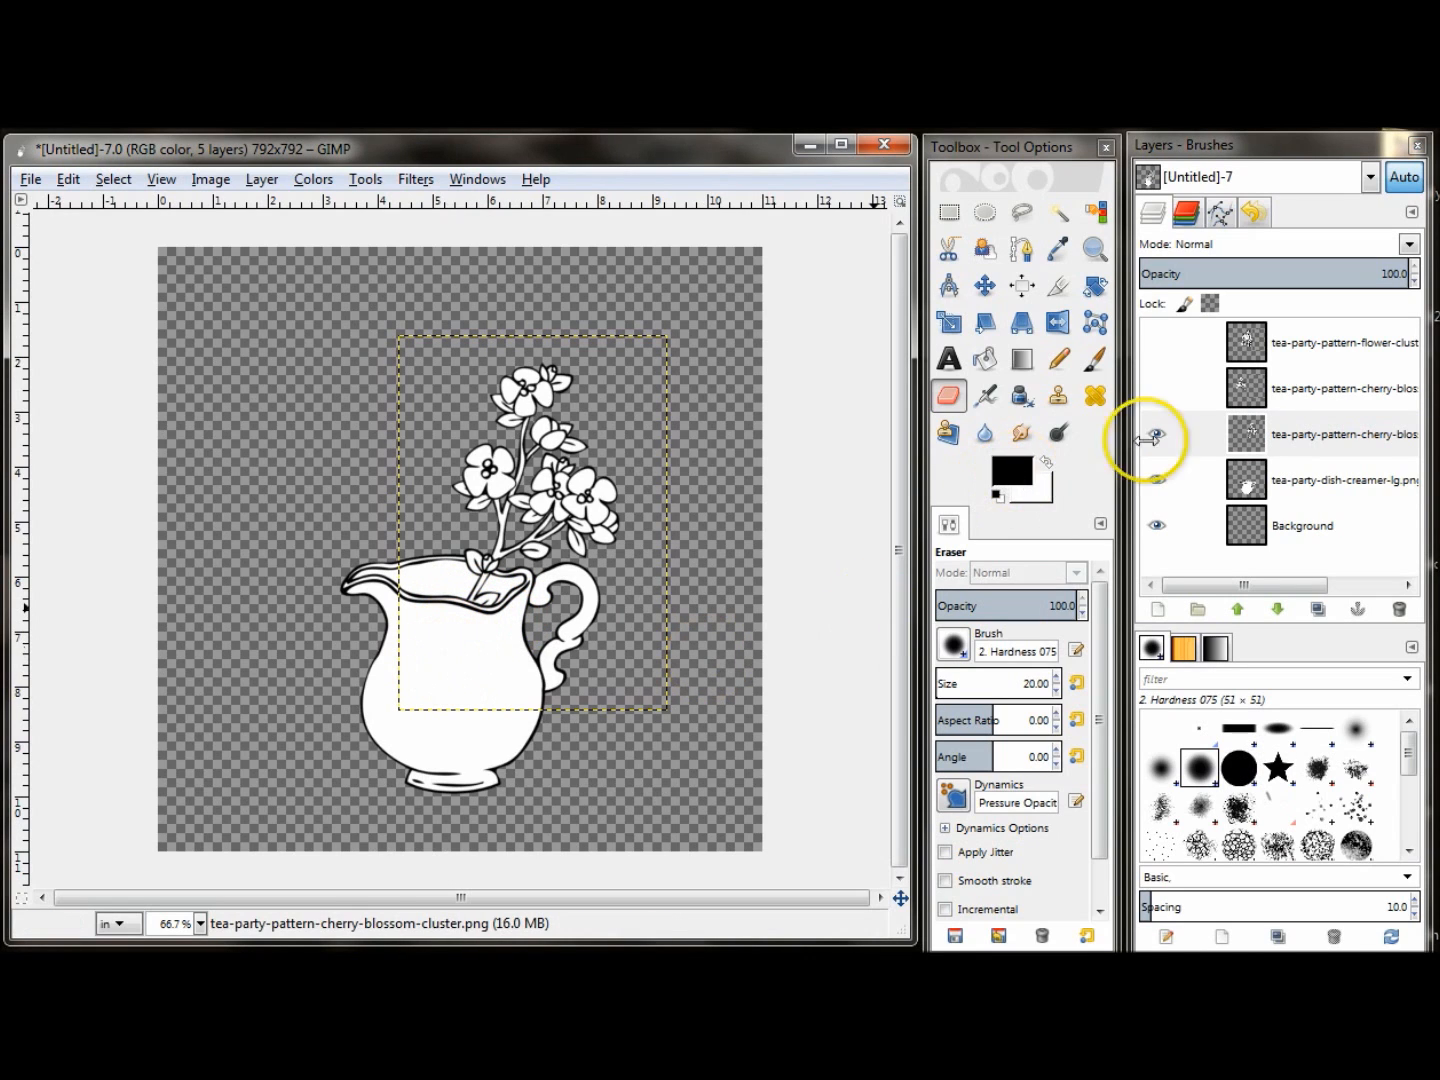
left_click(1157, 388)
left_click(1158, 345)
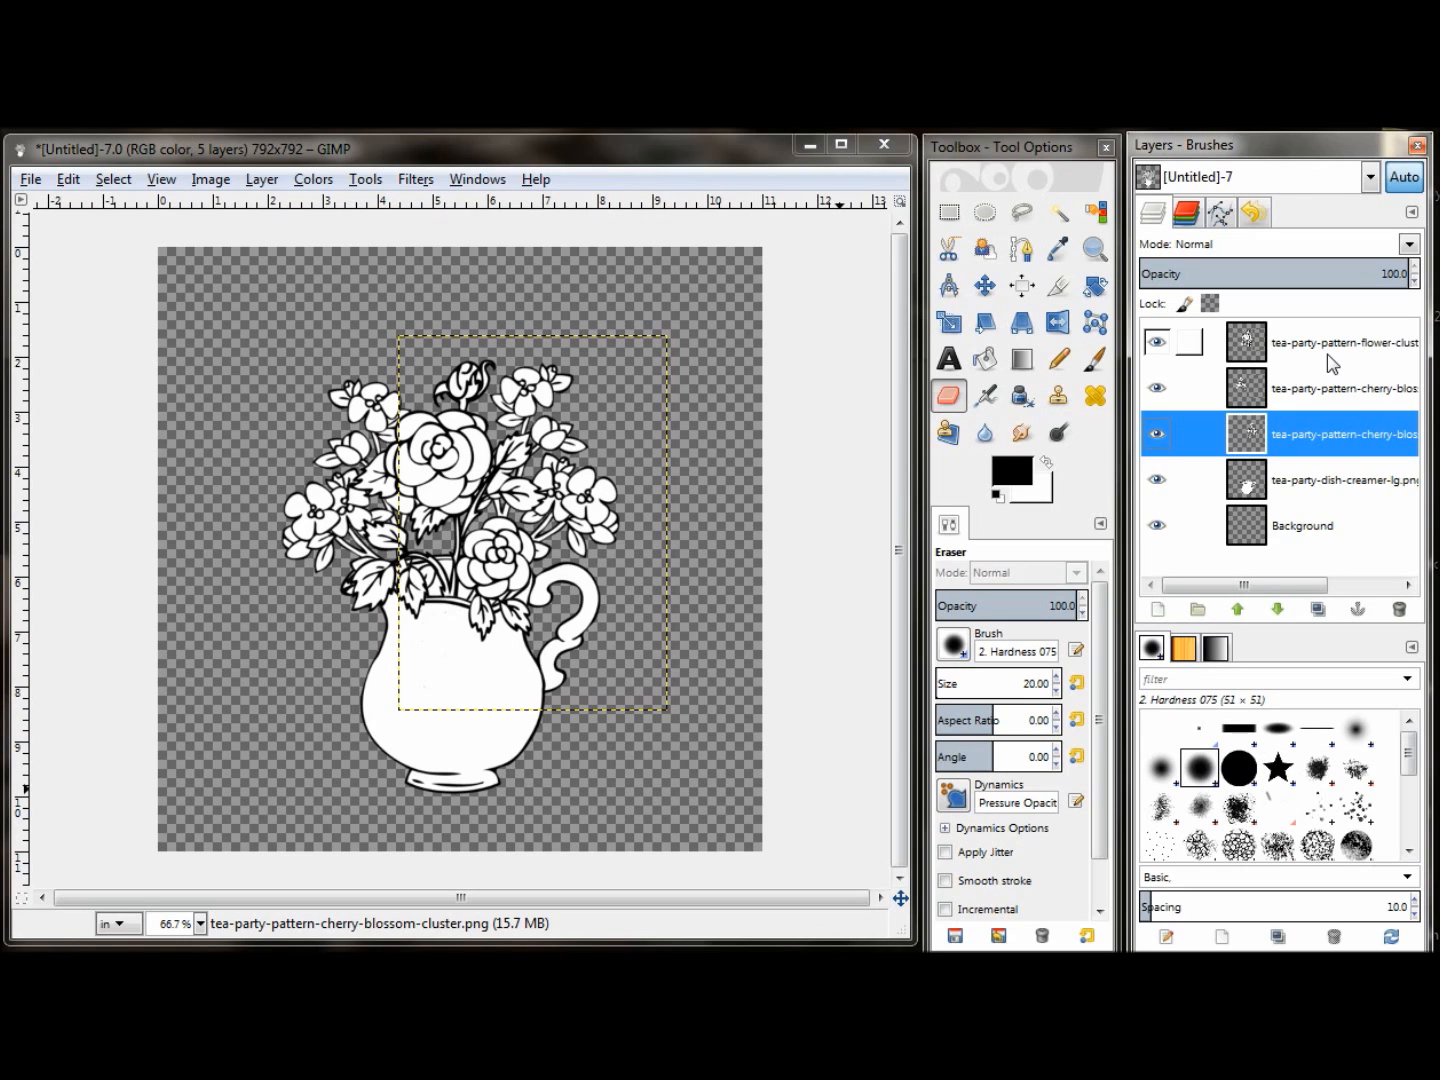
Step: Export the image as PitcherFlowers.png to the Tea Party Image folder on the Desktop with the default PNG options
left_click(31, 179)
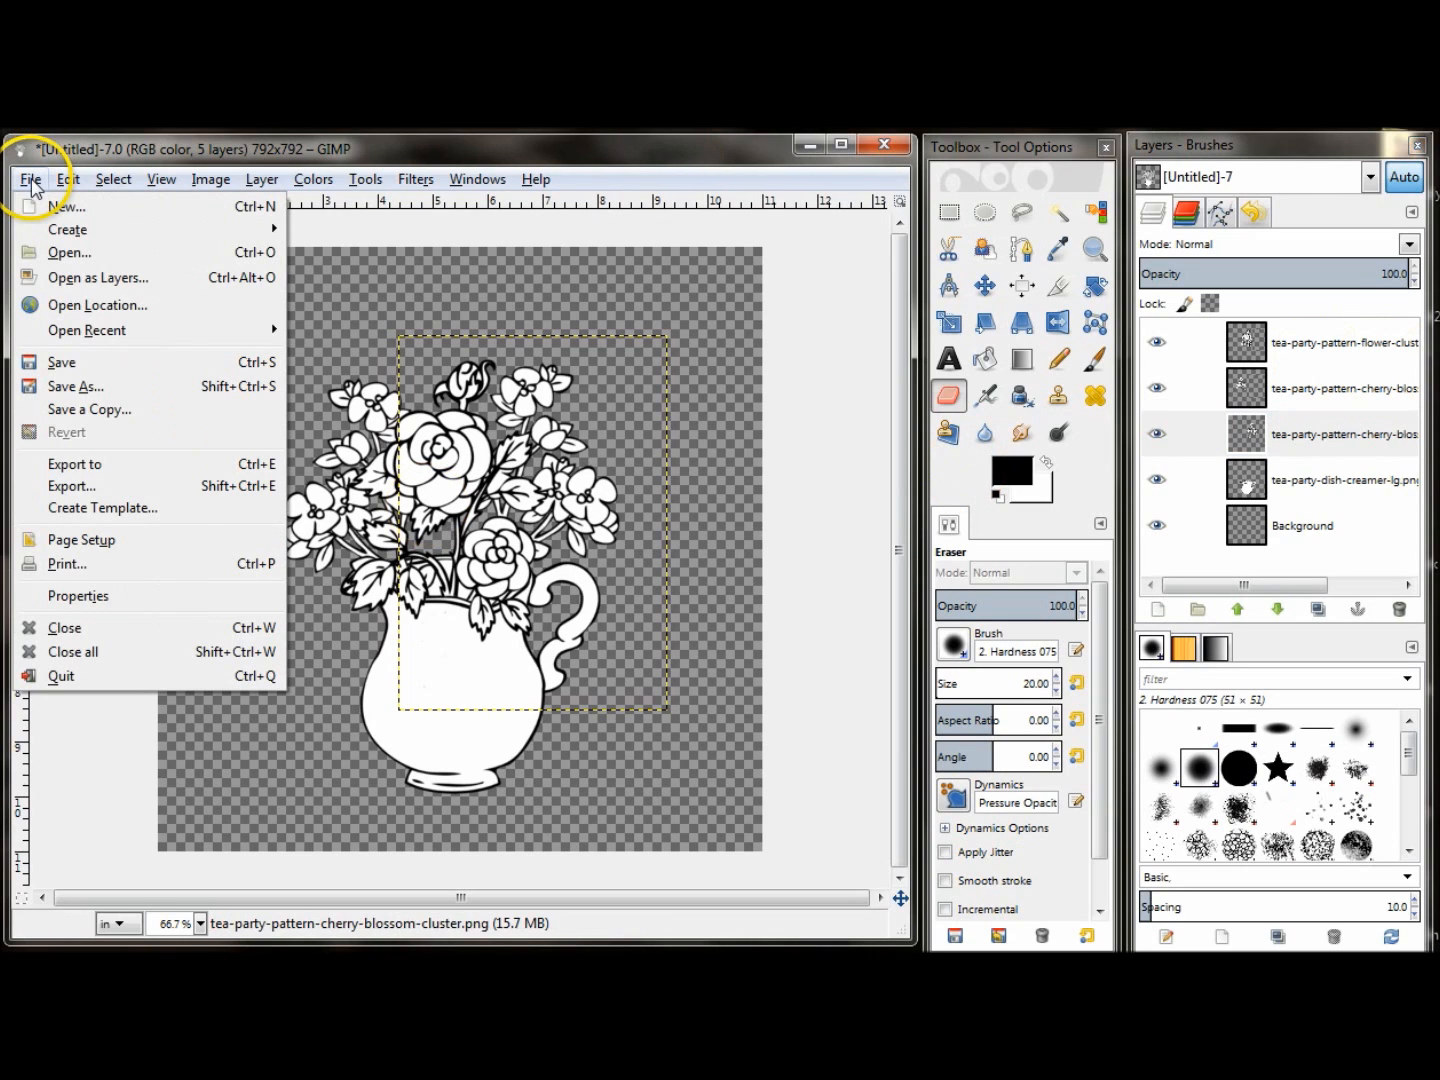
left_click(52, 487)
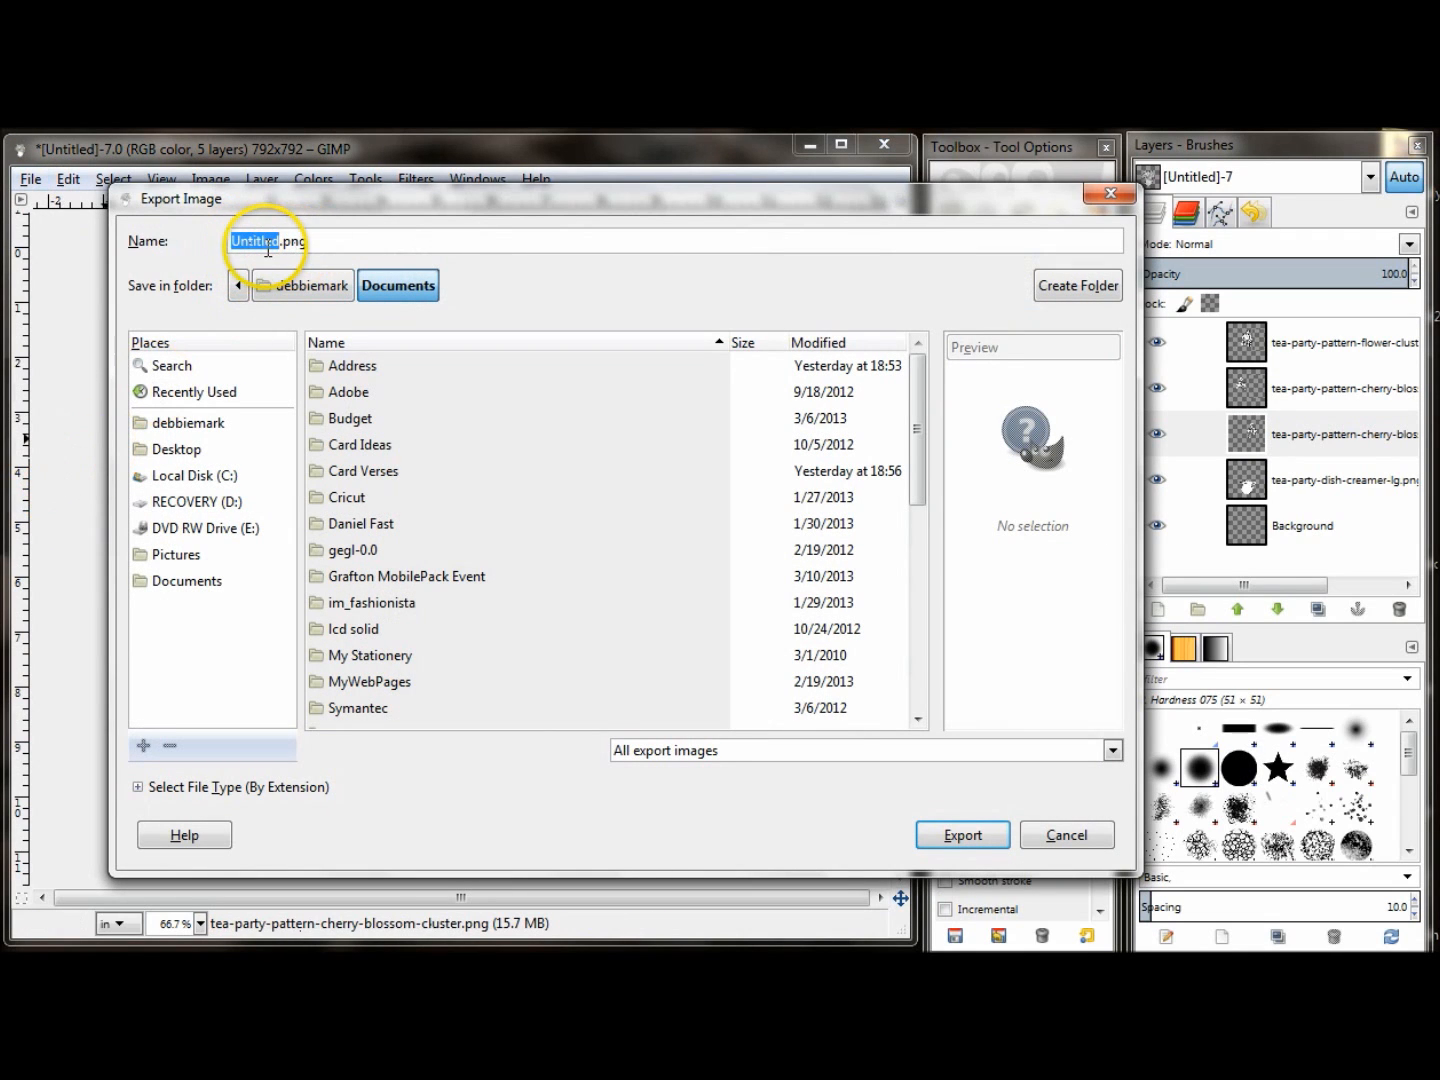
left_click_drag(280, 240, 218, 240)
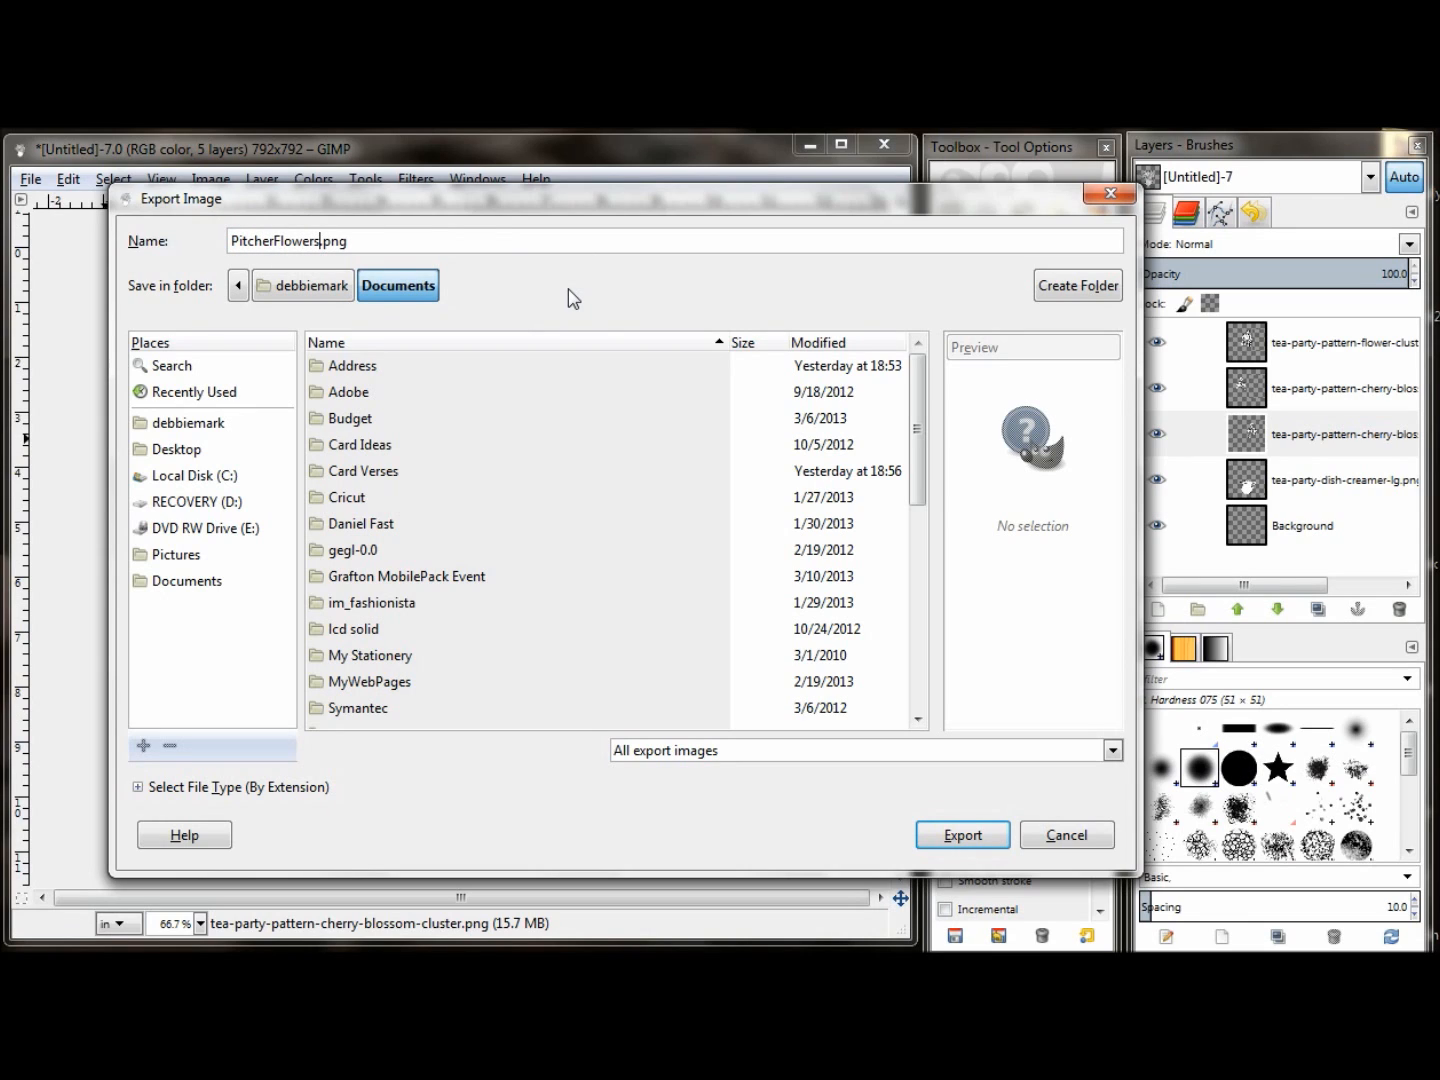
left_click(175, 449)
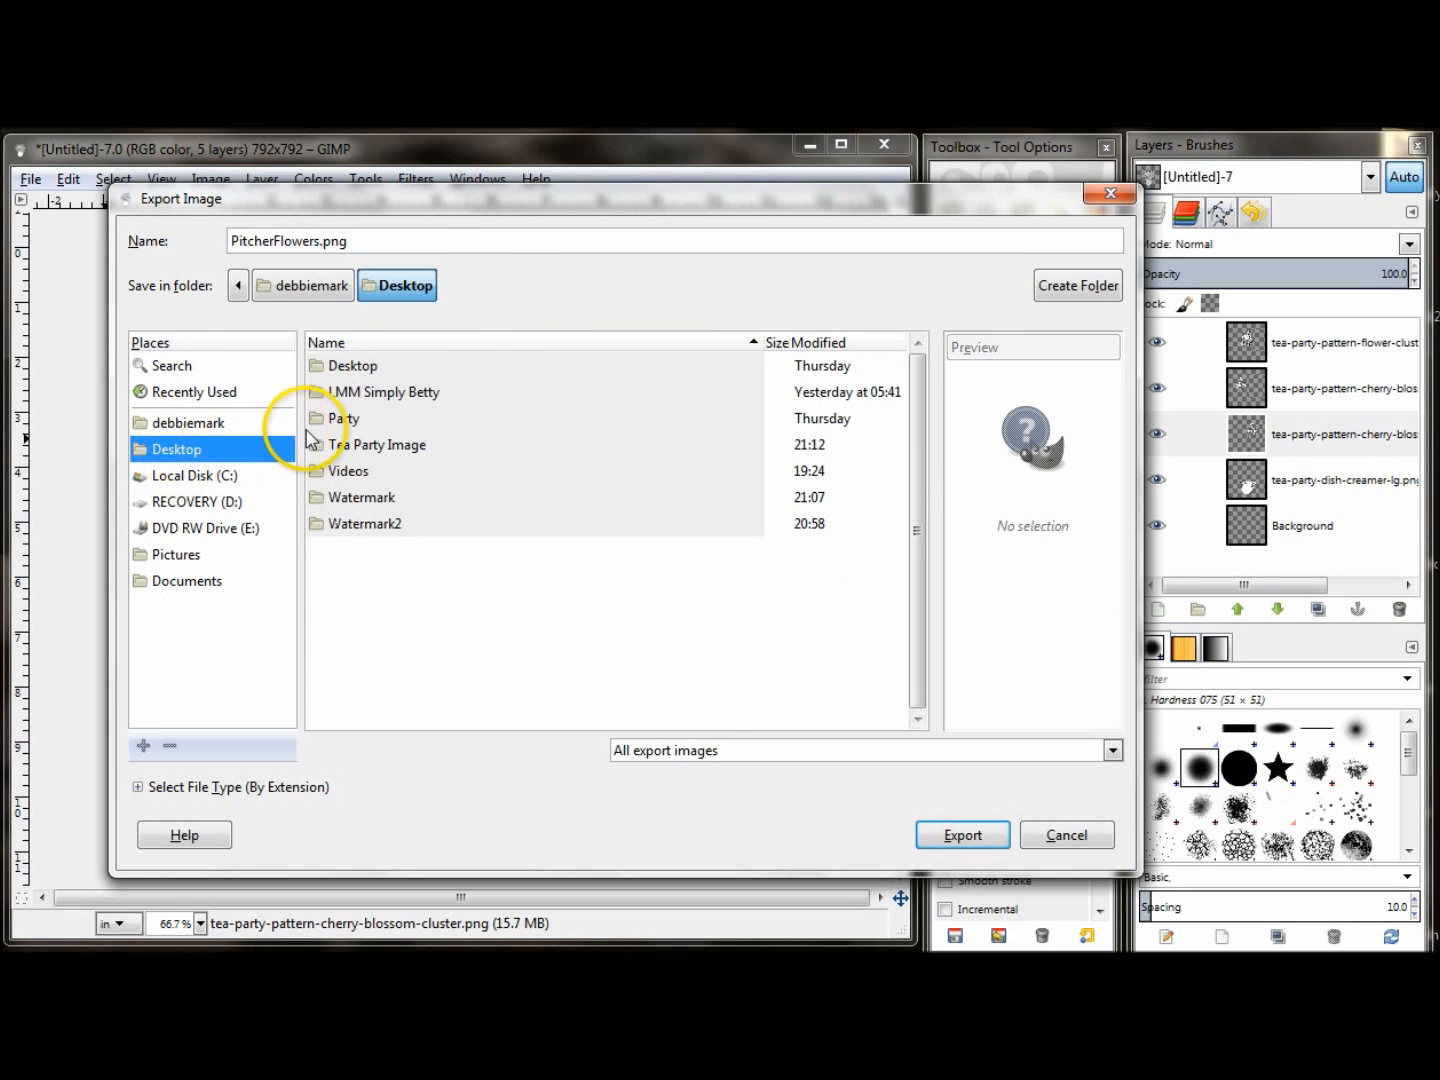
double_click(350, 445)
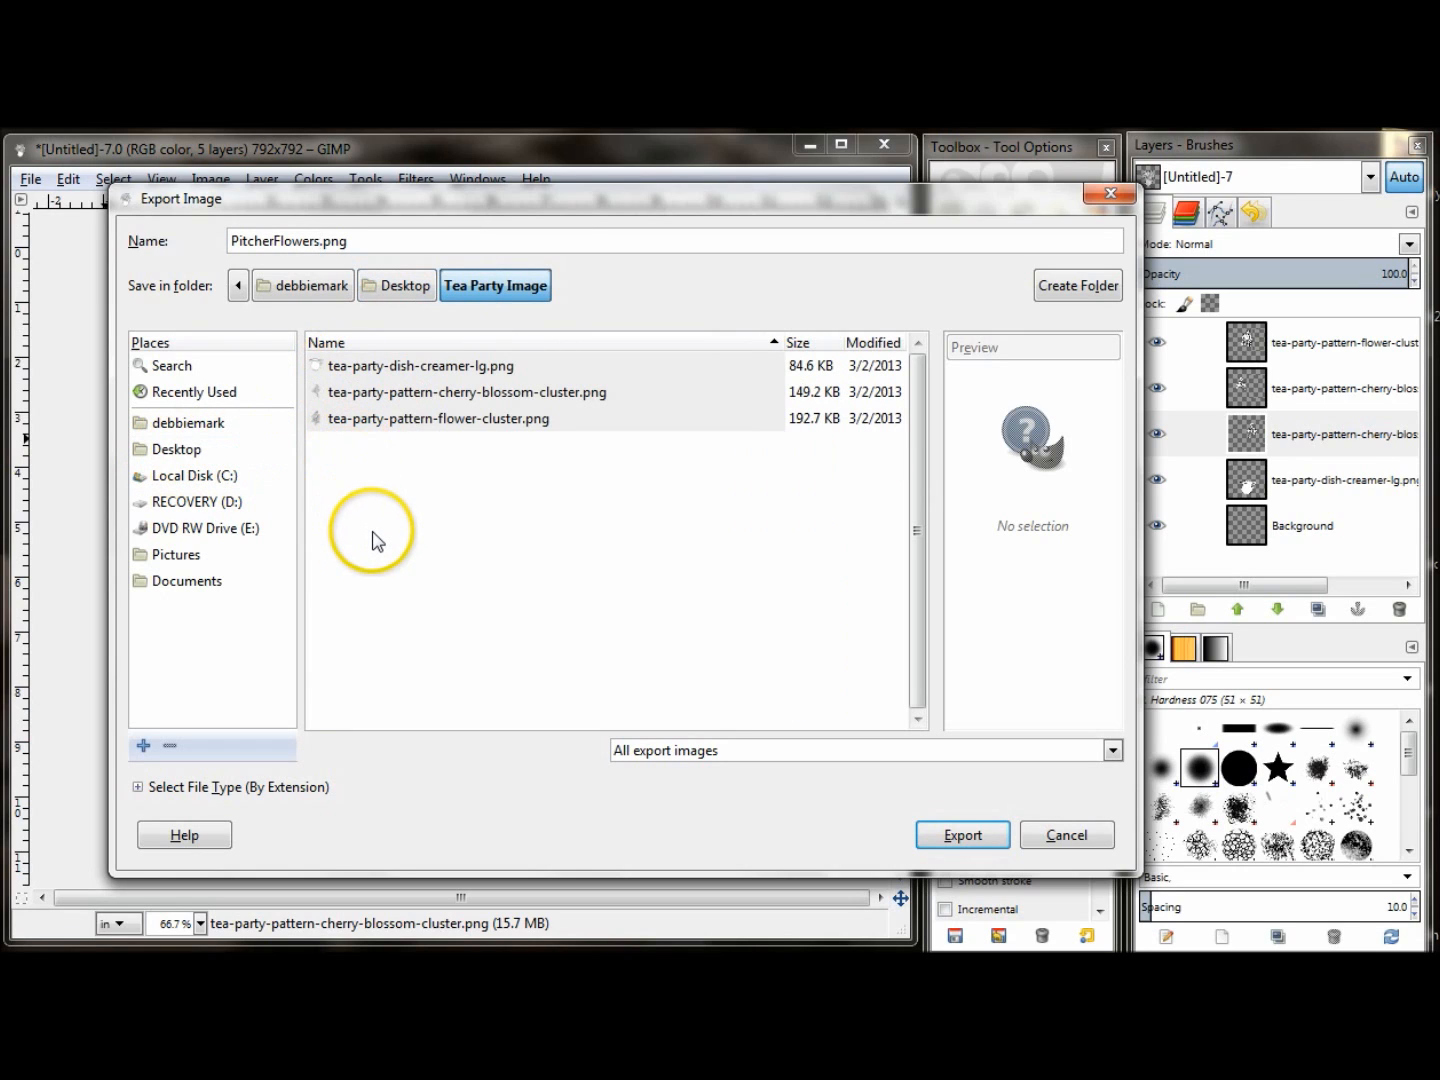
left_click(964, 836)
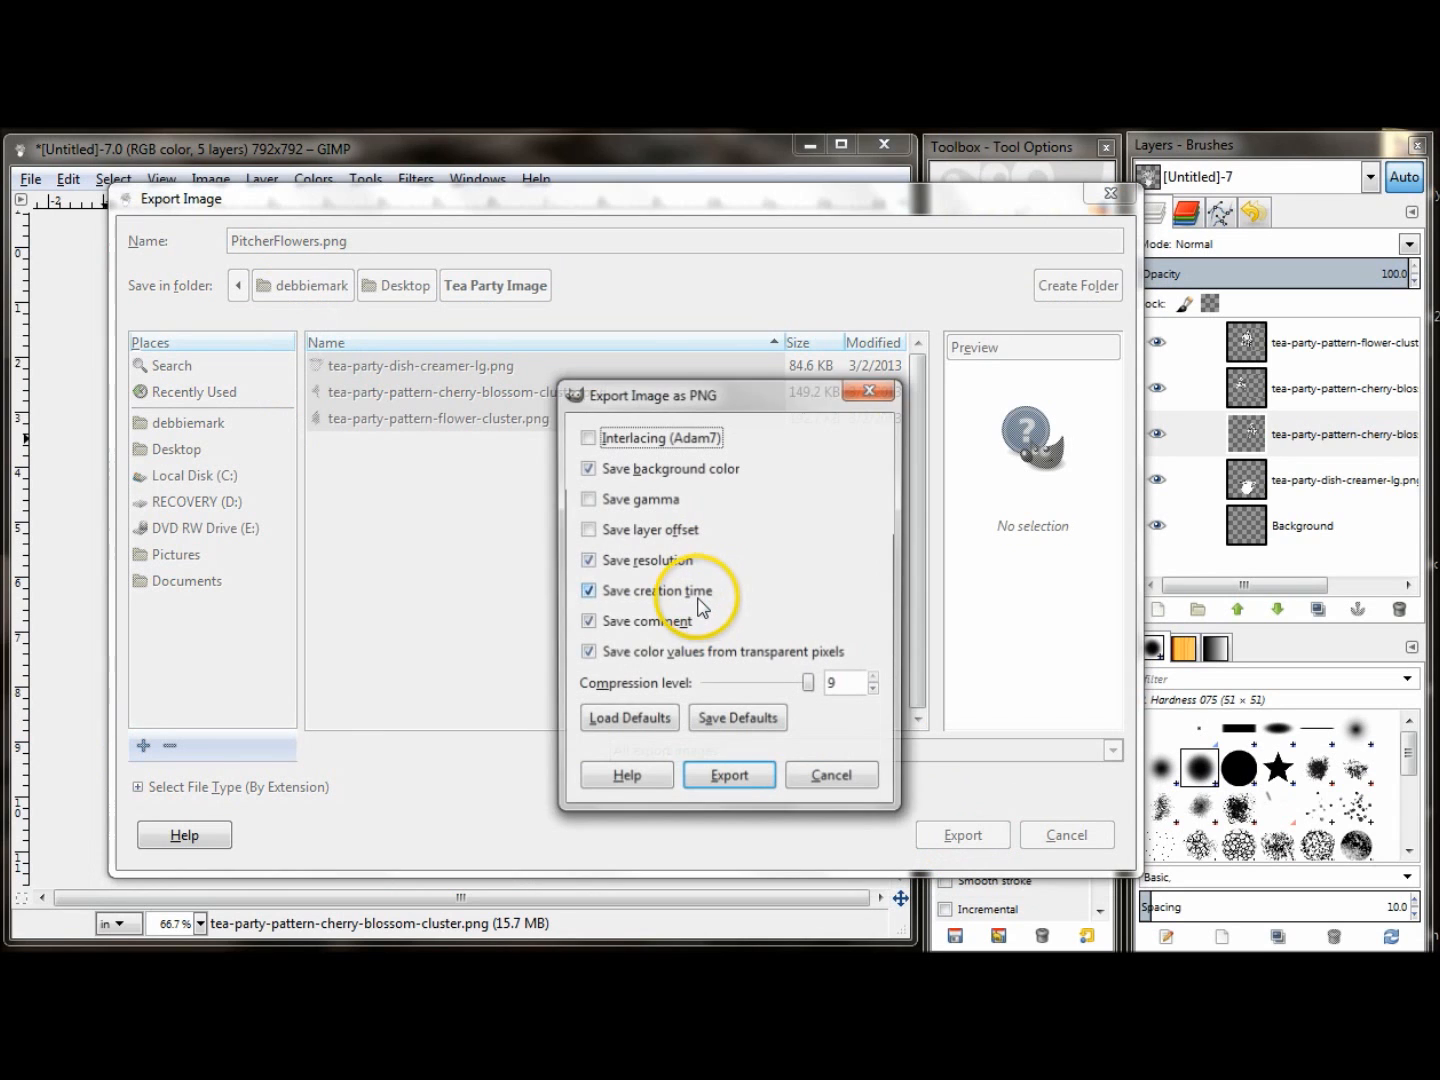
left_click(742, 790)
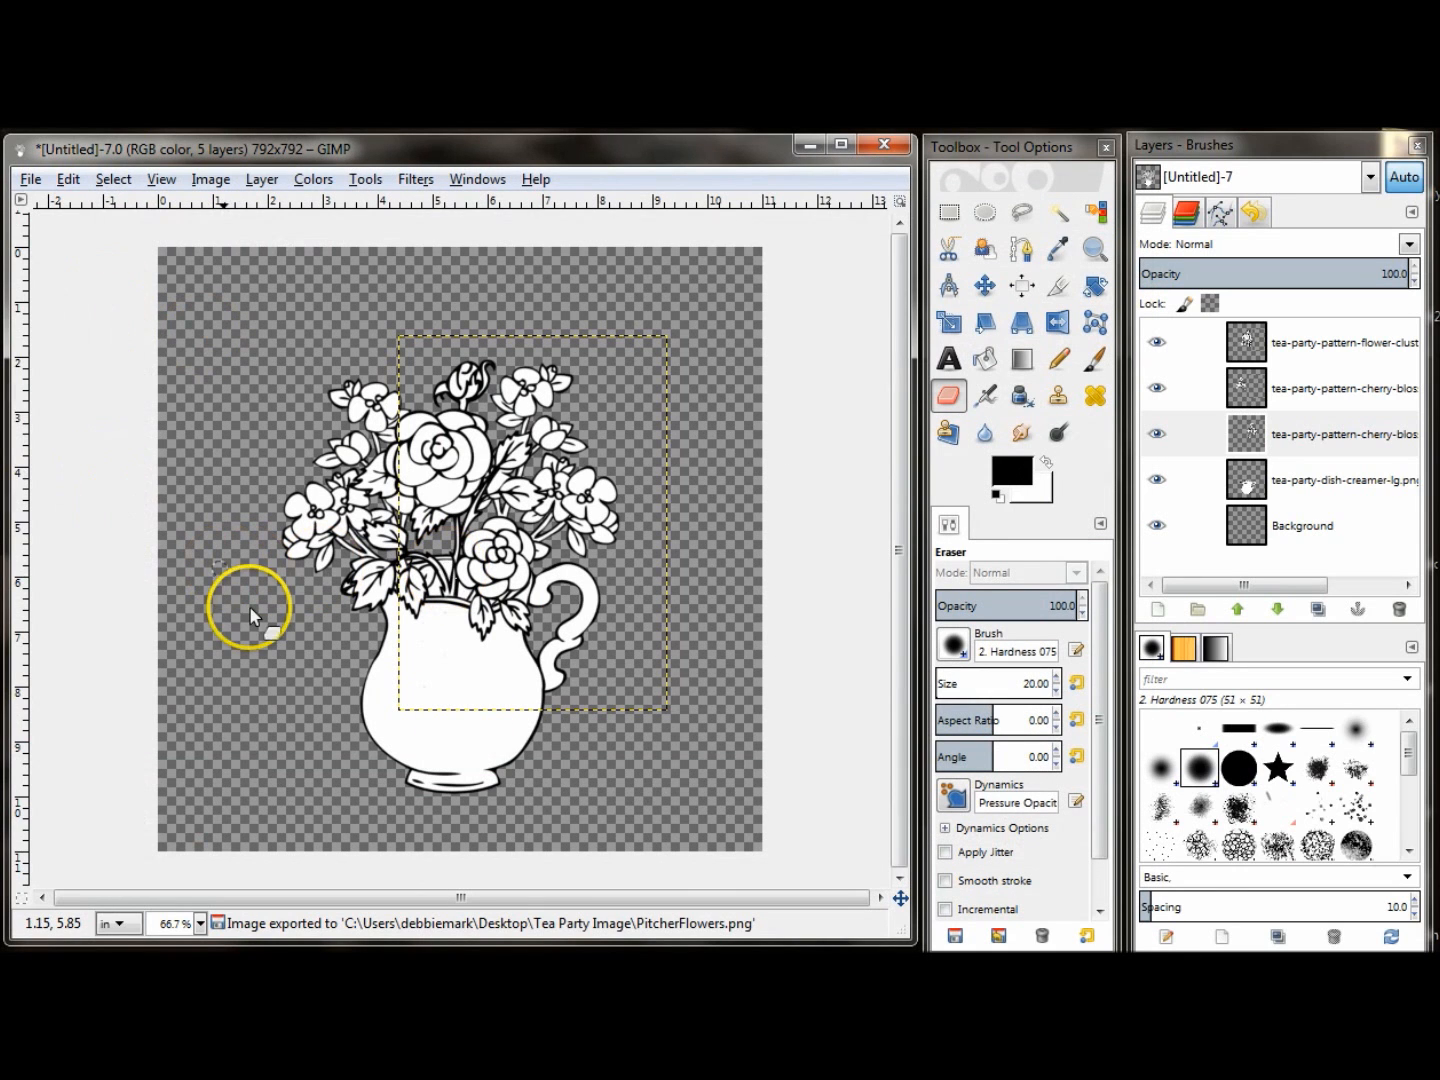
left_click(760, 738)
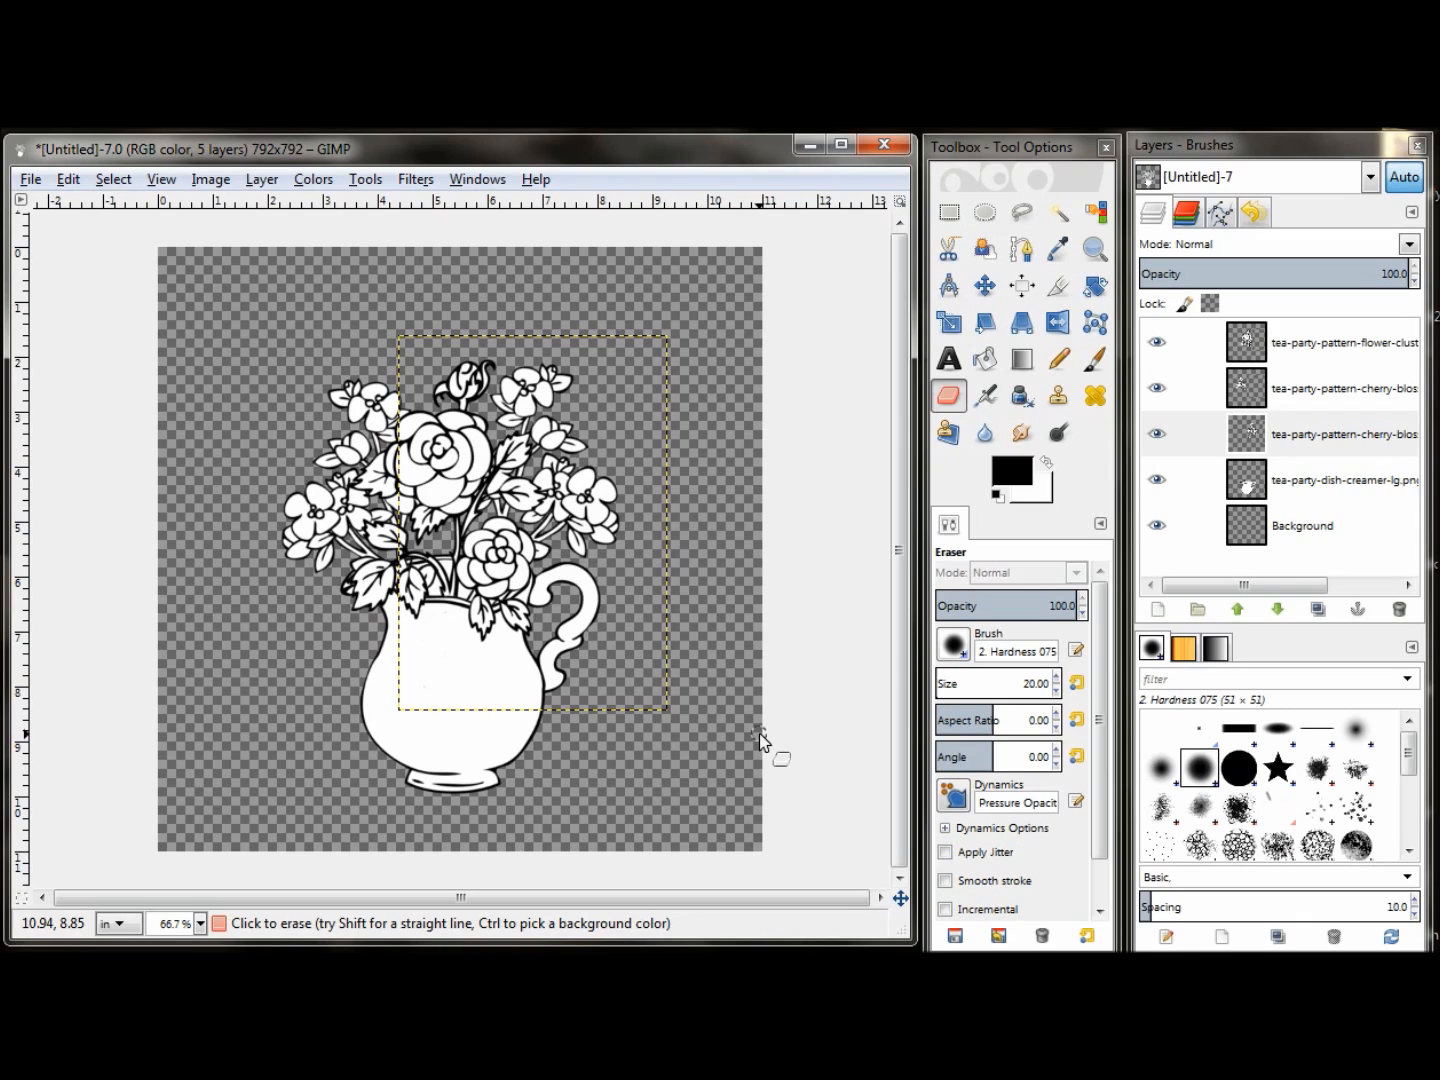
left_click(798, 815)
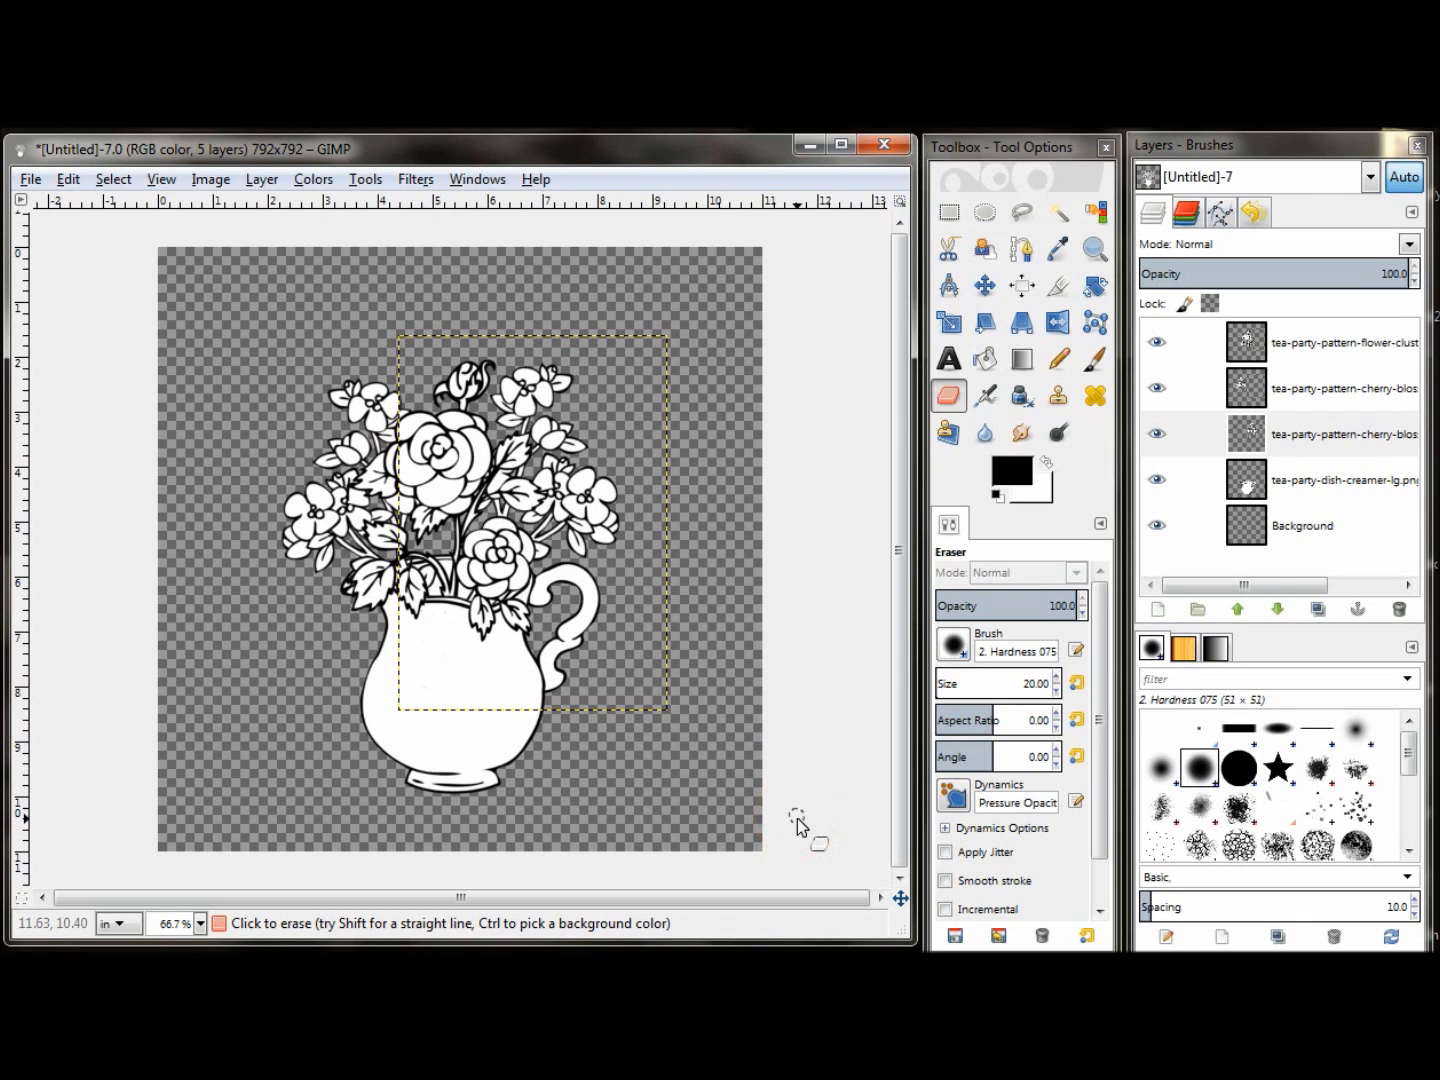